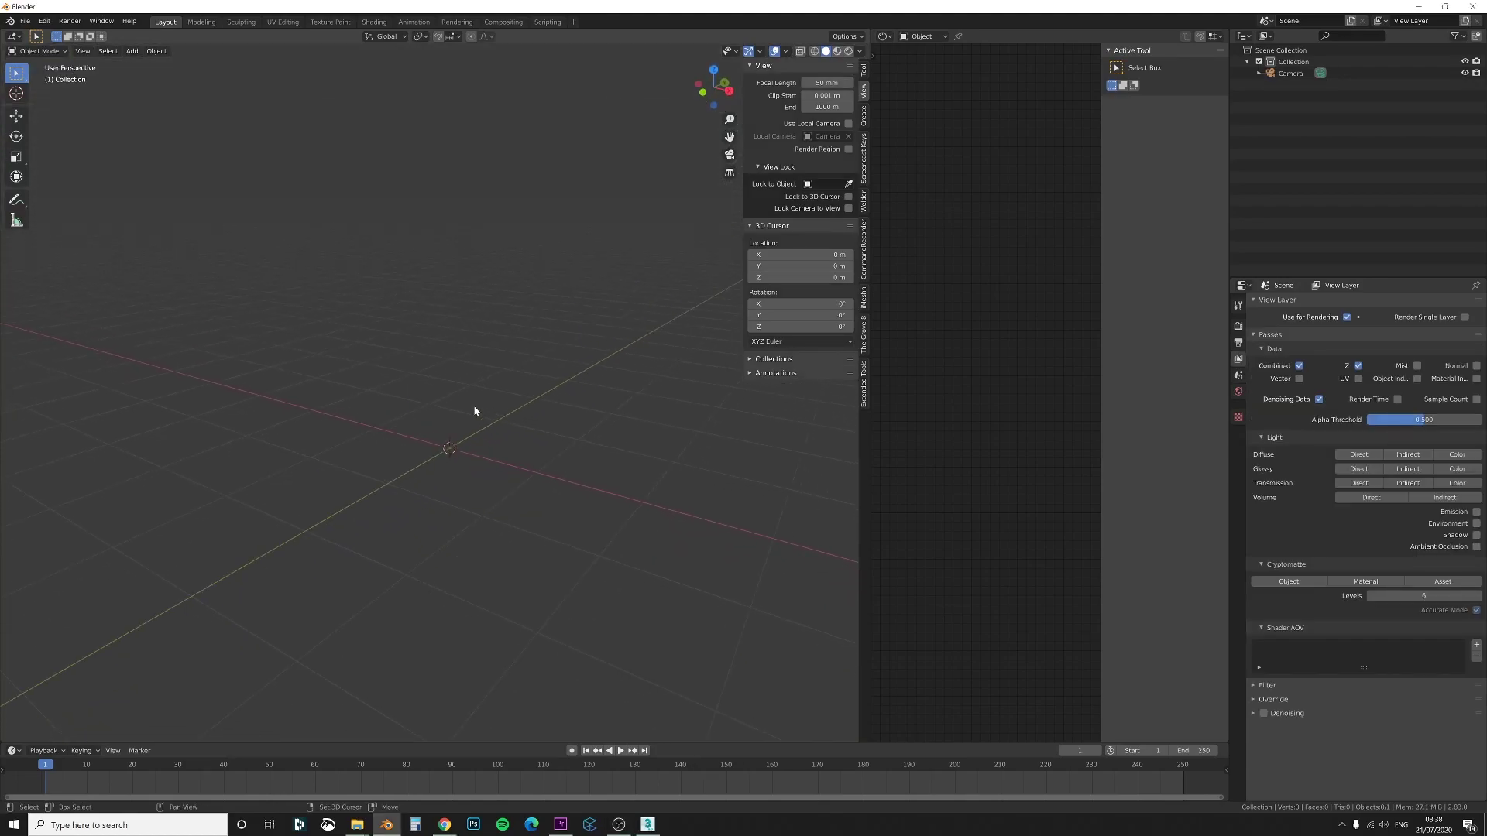
Add a cube and move it up about 1 m along Z to sit on the floor grid
key("shift+a")
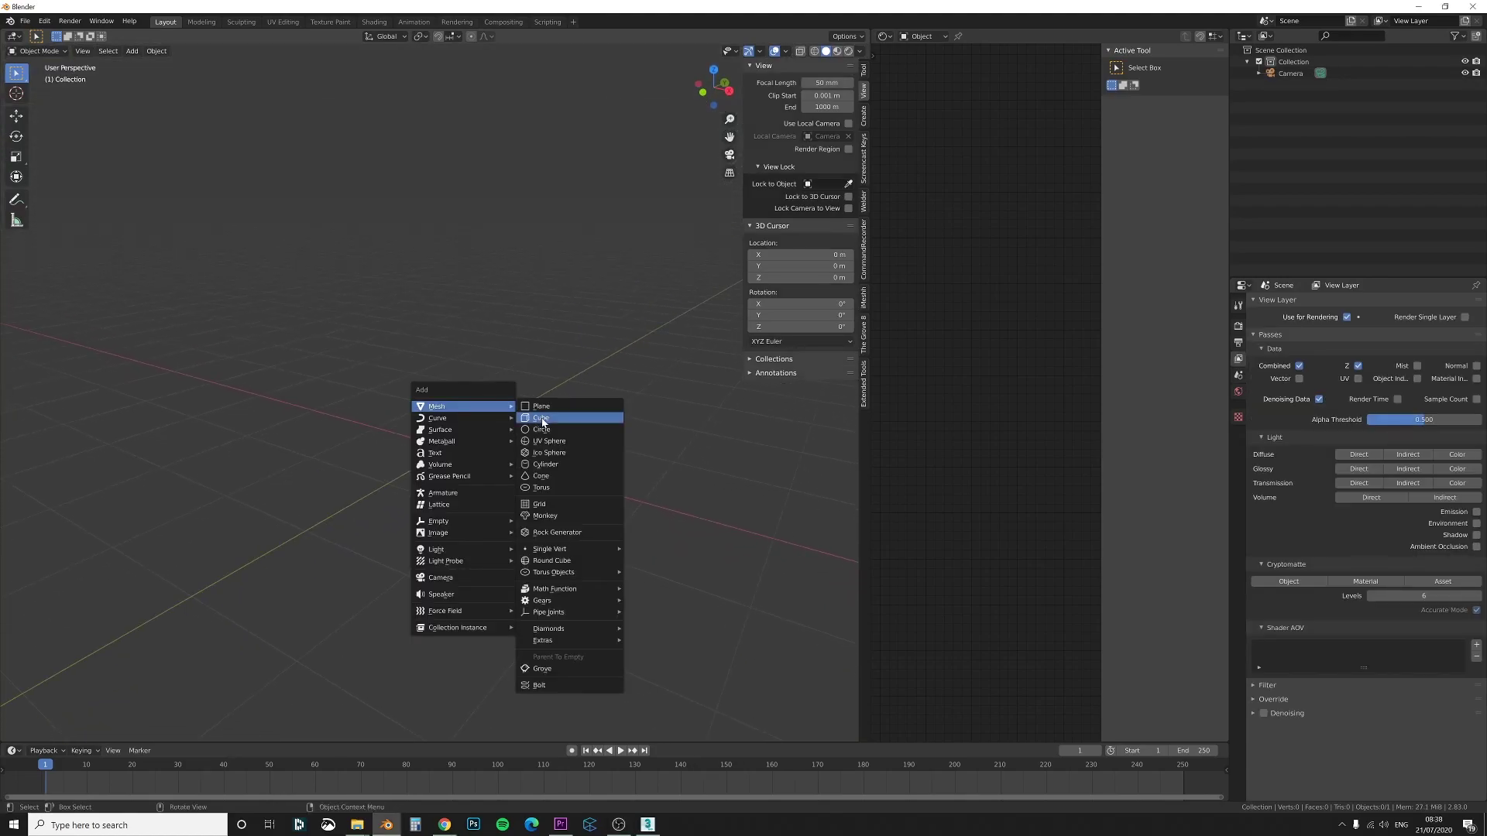
left_click(543, 421)
key("g")
key("z")
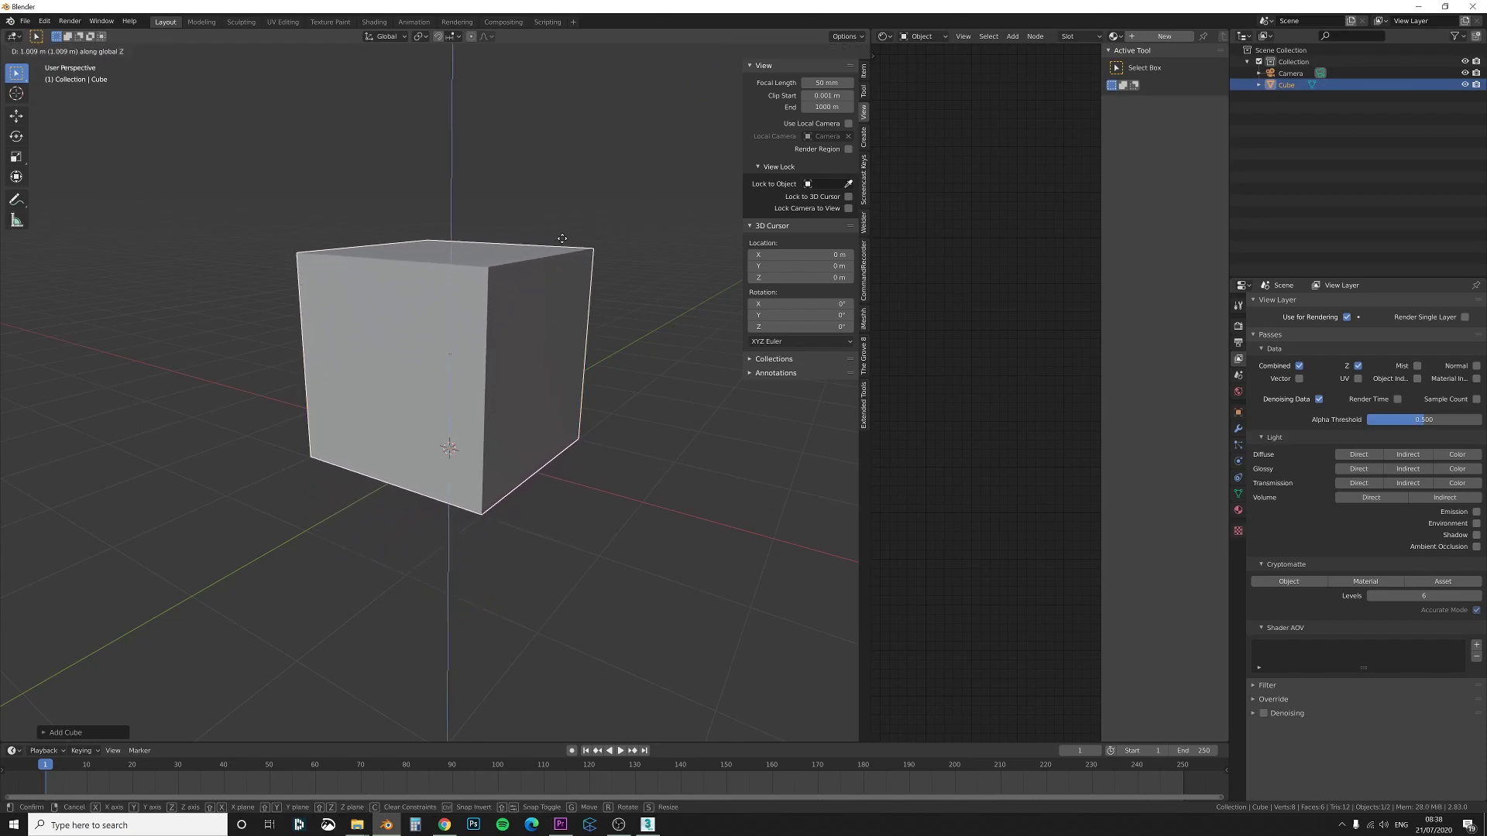
left_click(563, 239)
In mesh editing, raise the cube's top face by 1 m along Z
key("Tab")
key("alt+a")
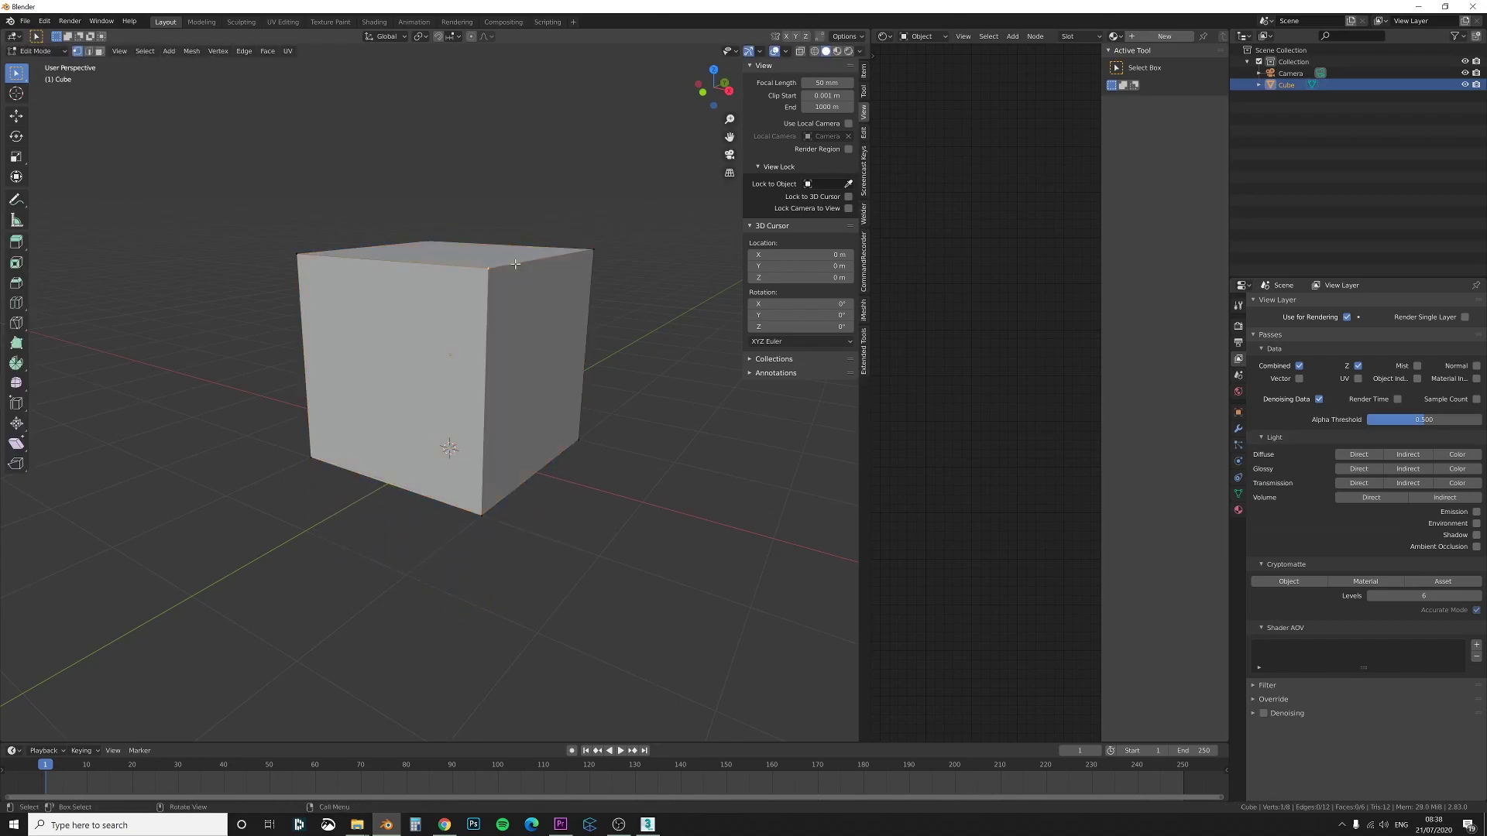
left_click(310, 255, "alt")
key("g")
key("z")
key("1")
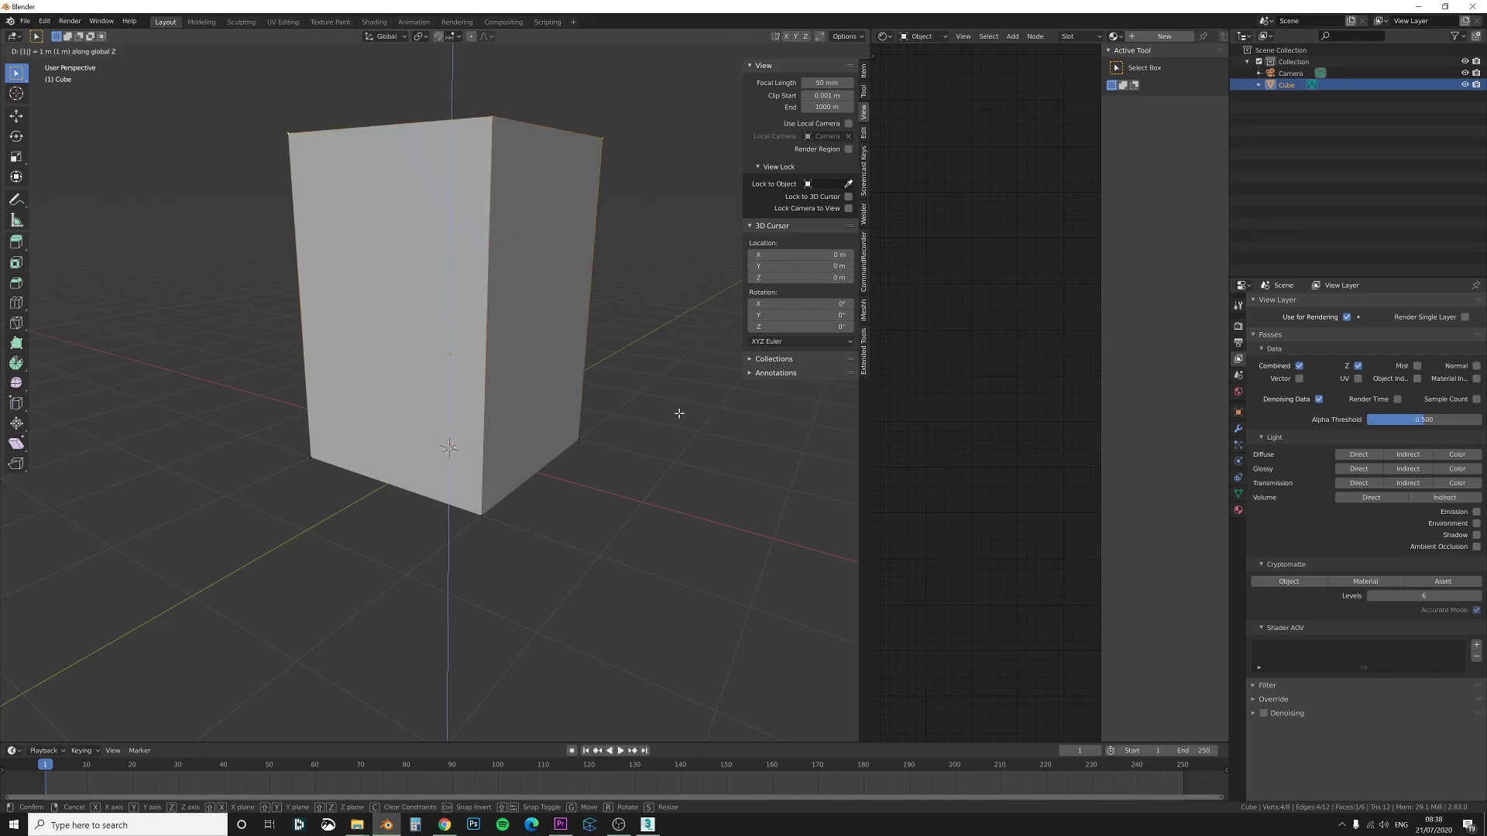
left_click(679, 413)
Scale the whole box up in X and Y only to give it room-like proportions
scroll(638, 403, "down", 2)
key("s")
right_click(635, 408)
key("a")
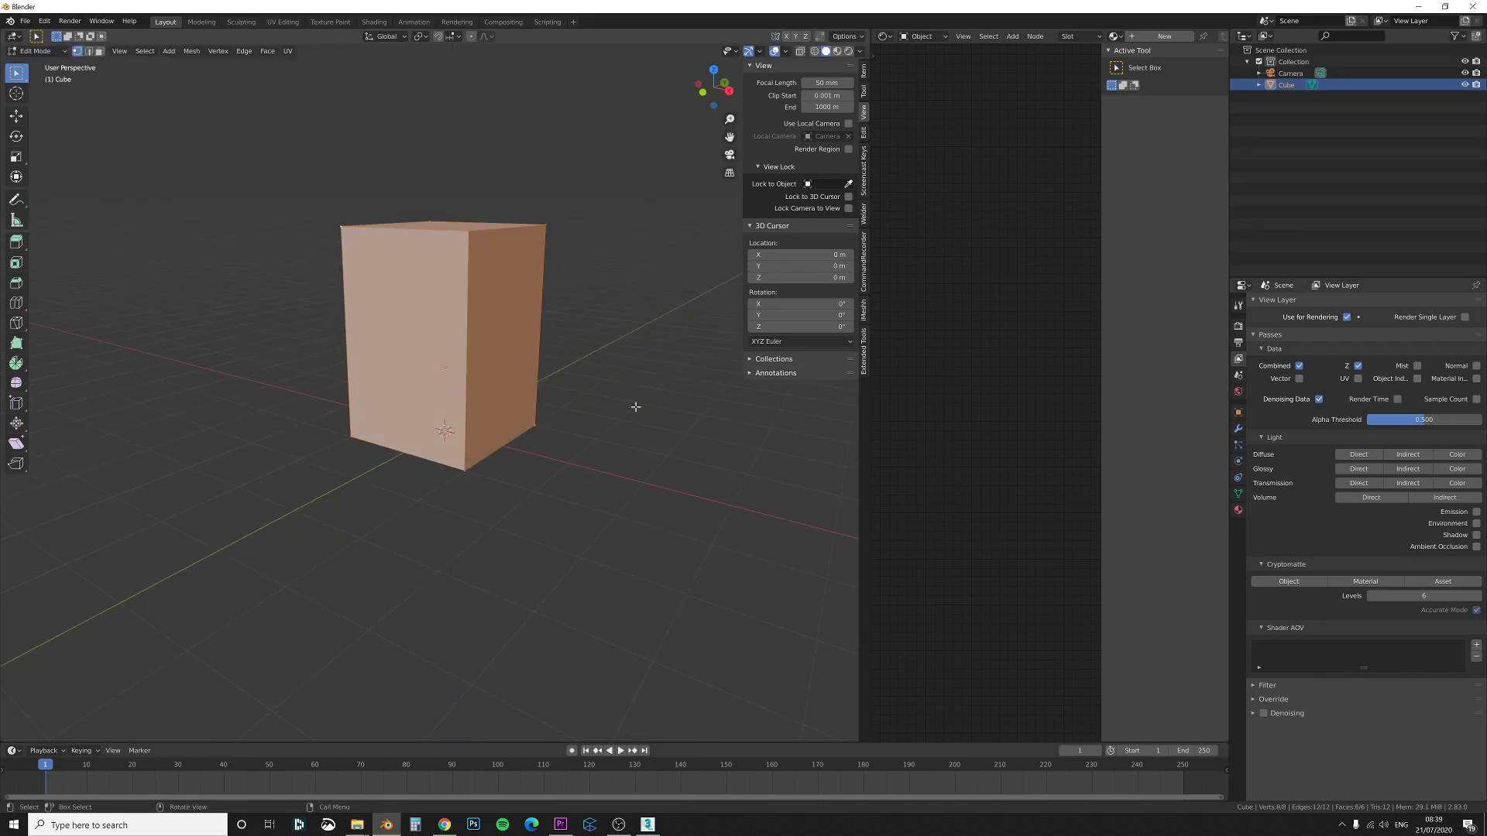
key("s")
key("shift+z")
left_click(47, 547)
Add two evenly spaced loop cuts running vertically around the box to divide its side into three
scroll(416, 443, "down", 2)
middle_click_drag(416, 443, 604, 476)
key("ctrl+r")
scroll(443, 345, "up", 1)
left_click(443, 345)
right_click(443, 344)
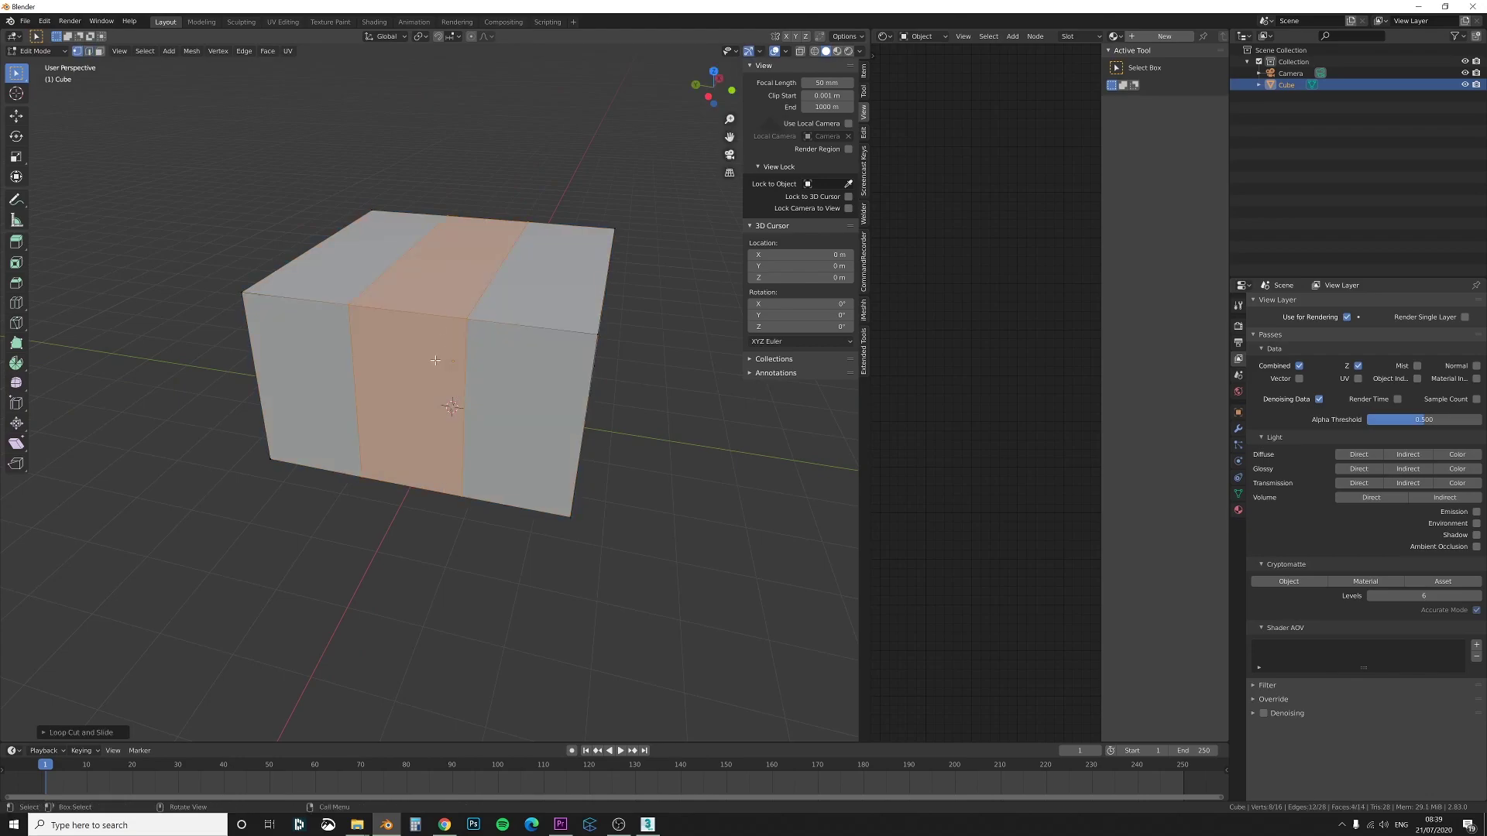
Extrude the middle face of the divided side outward to form an alcove
key("3")
left_click(436, 360)
key("e")
left_click(544, 485)
scroll(523, 462, "up", 3)
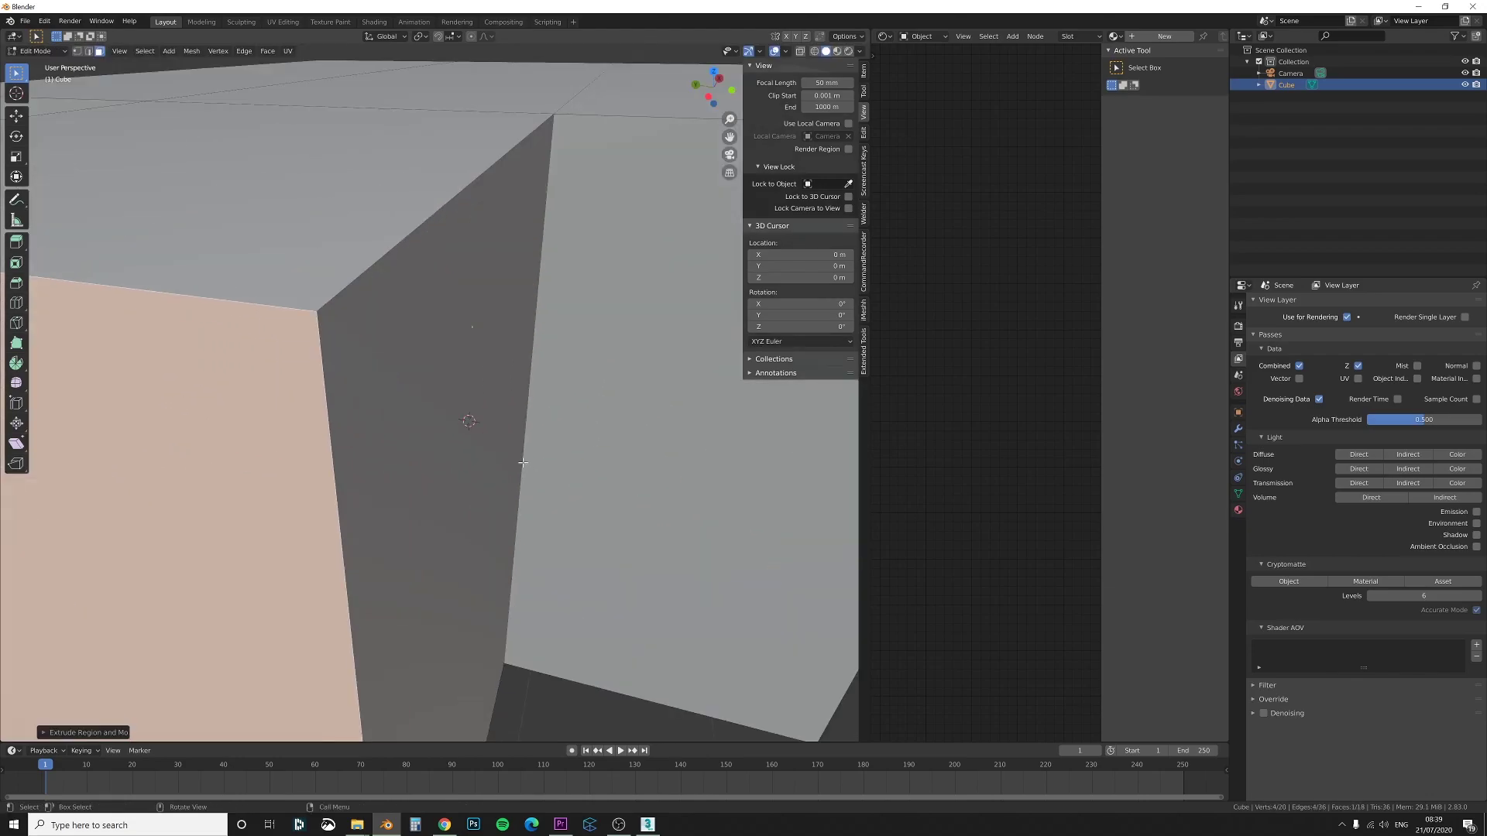
Recalculate the normals of the entire room mesh with the Inside option
scroll(523, 462, "down", 4)
middle_click_drag(508, 400, 180, 457)
scroll(444, 452, "up", 3)
scroll(445, 451, "up", 3)
key("2")
key("a")
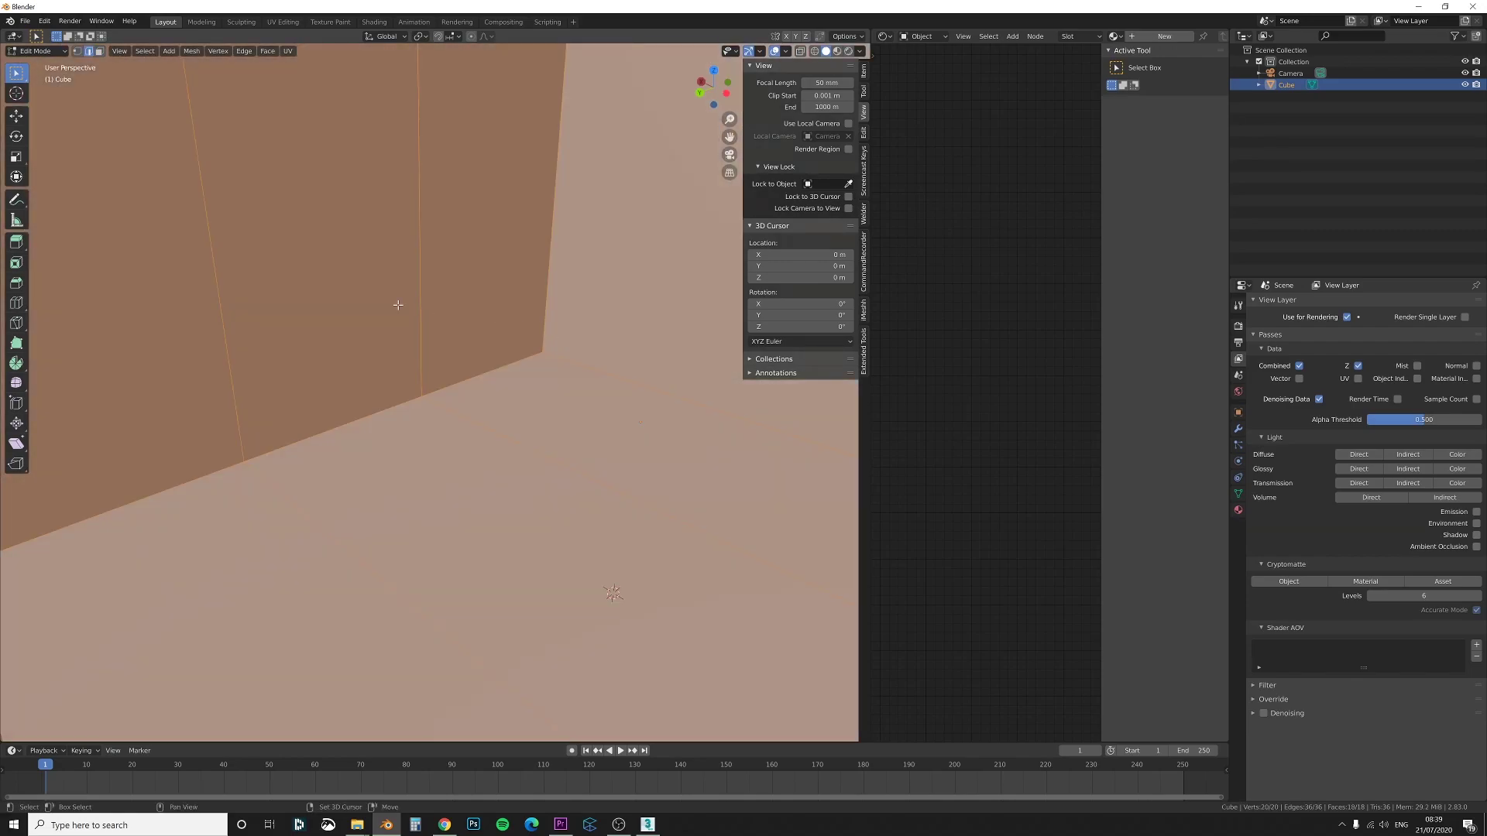
key("shift+n")
left_click(48, 733)
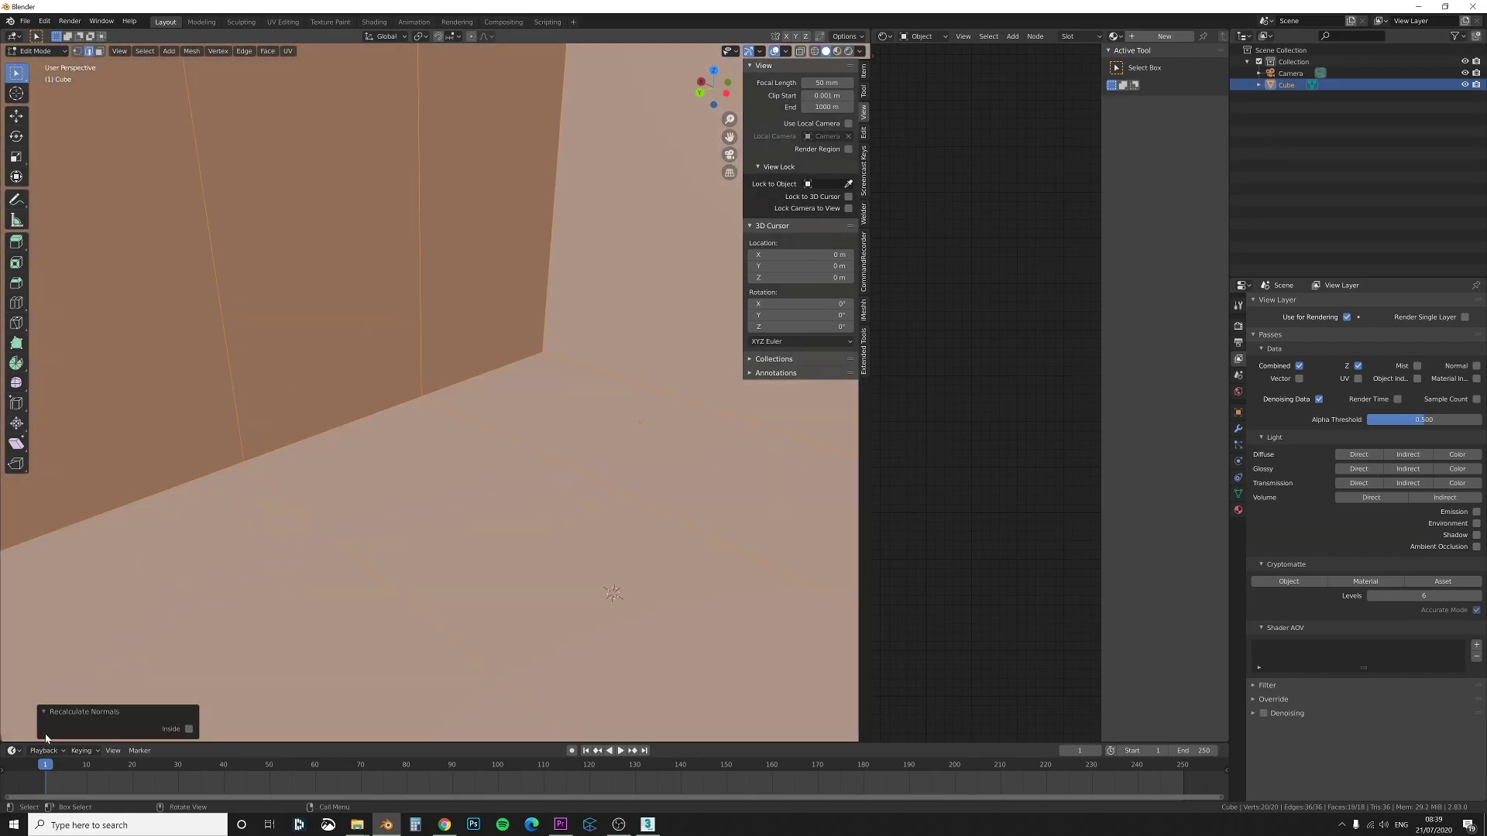
Check the room's normals with the Face Orientation overlay and turn the overlay off
left_click(786, 51)
left_click(716, 260)
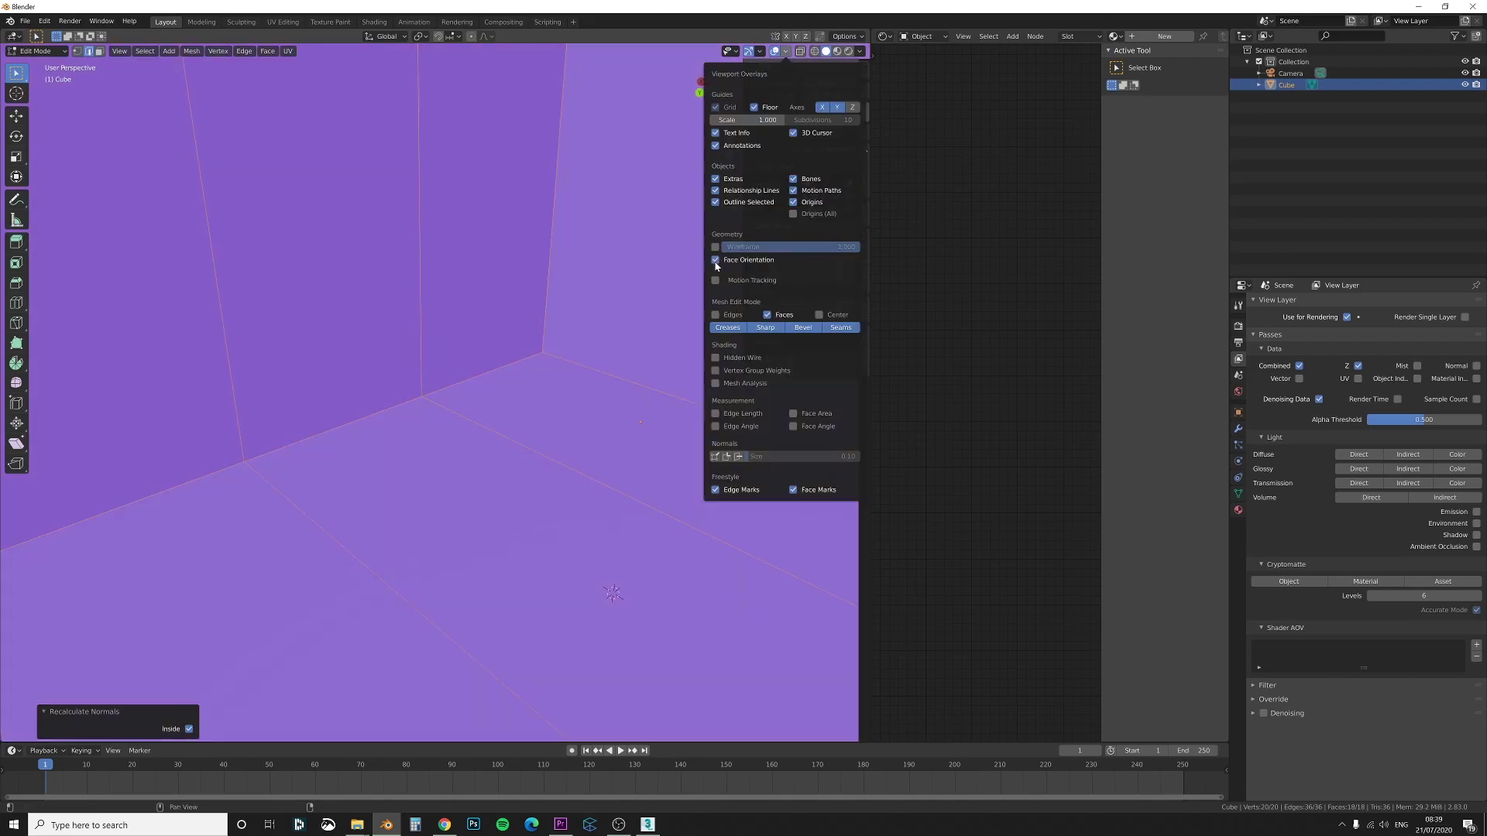
scroll(426, 386, "down", 8)
scroll(426, 386, "up", 8)
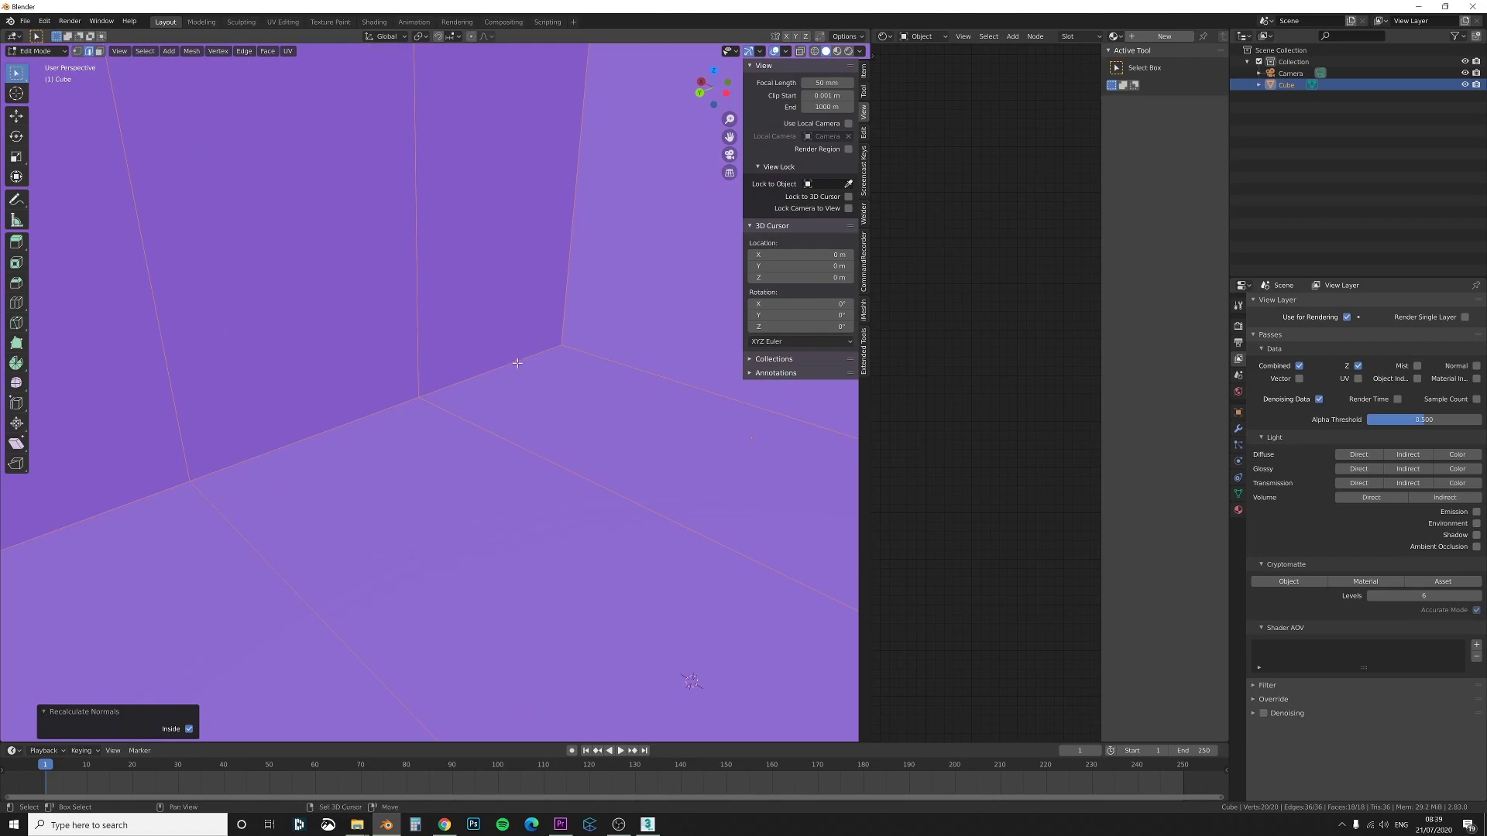
left_click(786, 51)
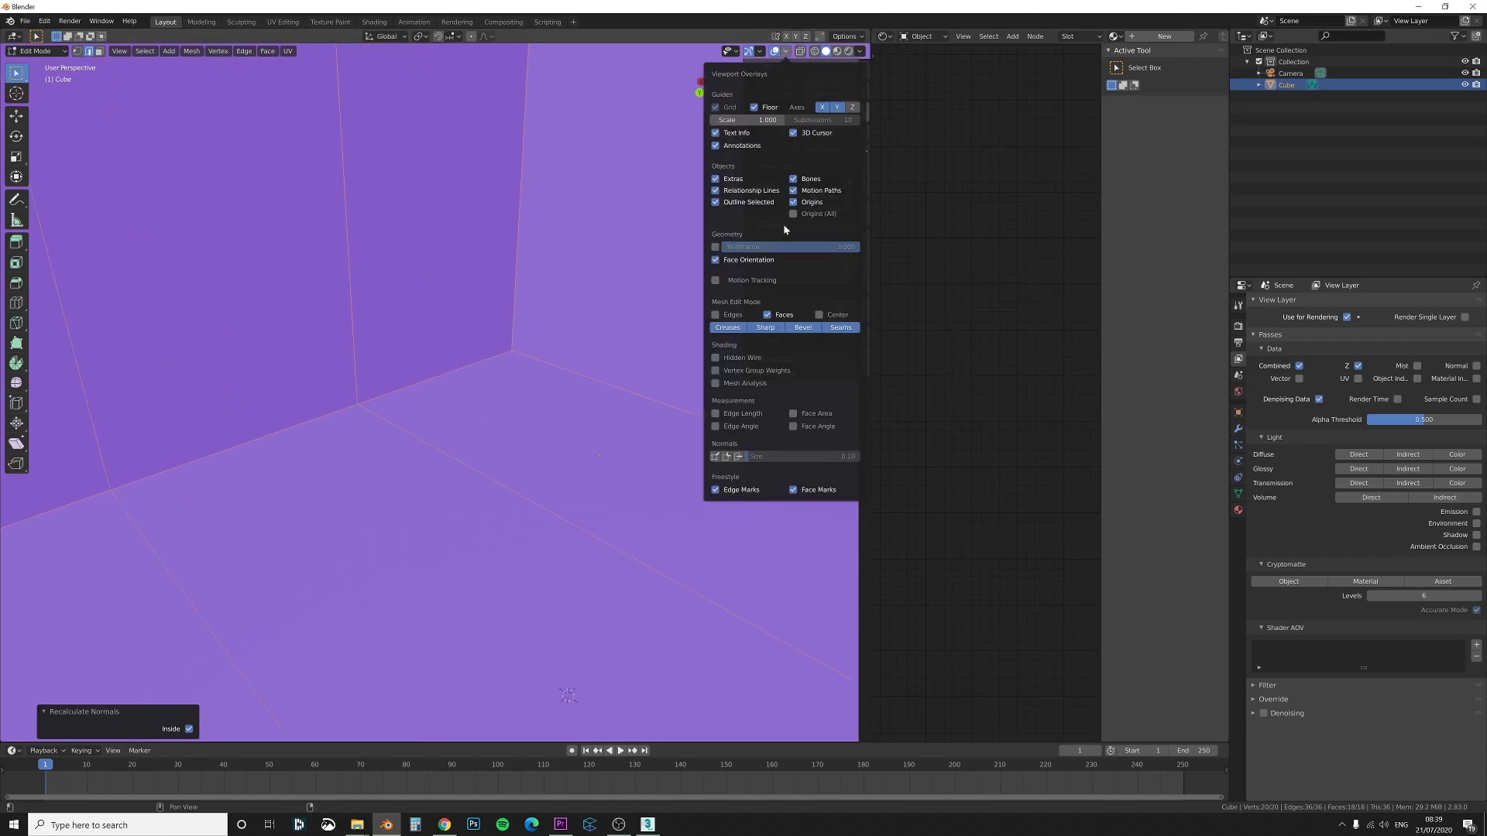
left_click(716, 260)
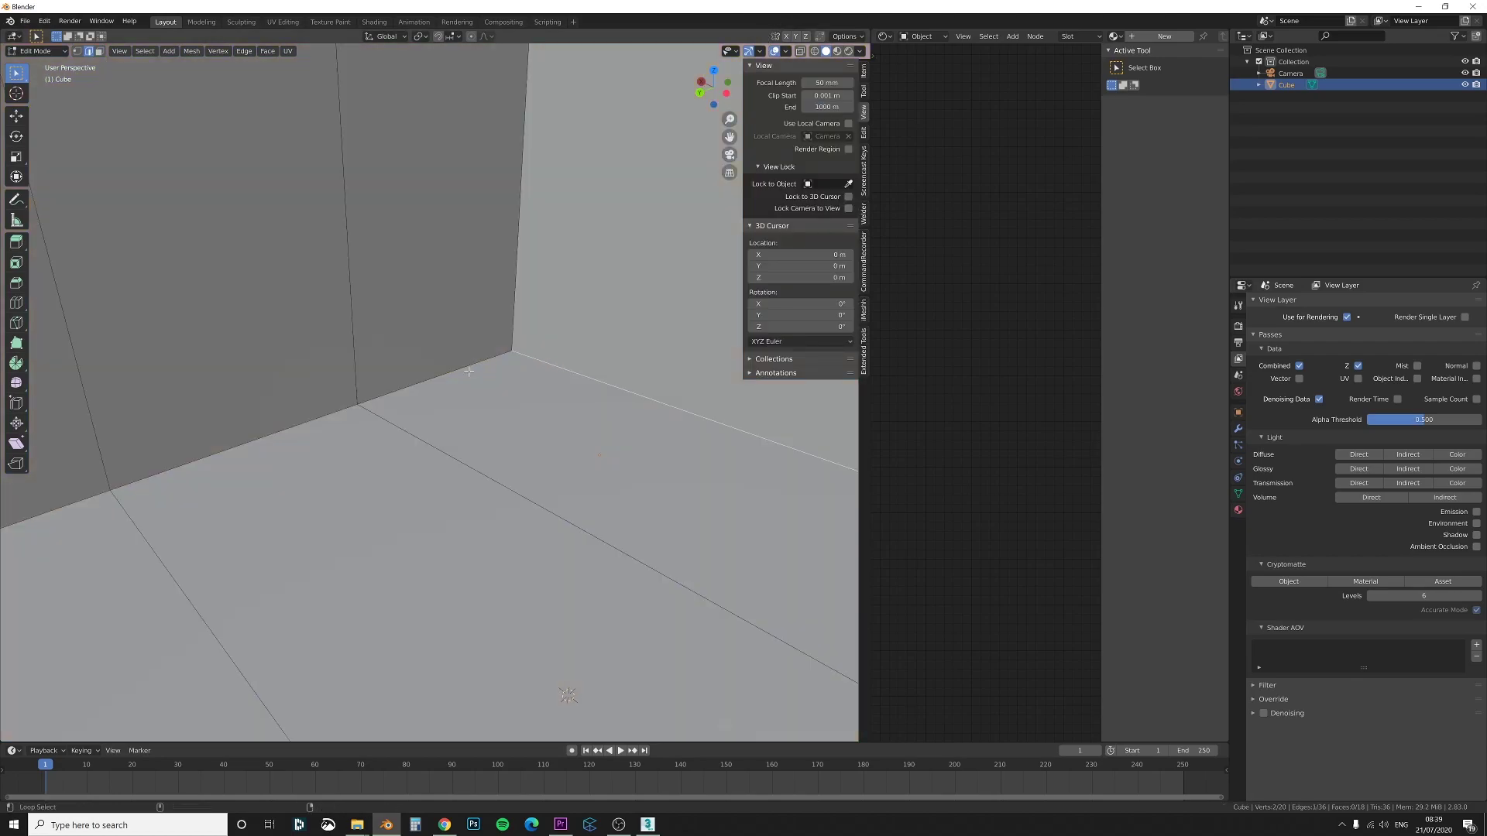
Duplicate the edges where the walls meet the floor and separate them into their own object
middle_click_drag(333, 364, 52, 356)
left_click(303, 302, "alt+shift")
middle_click_drag(303, 303, 258, 305)
left_click(457, 330, "alt+shift")
left_click(534, 313, "alt+shift")
middle_click_drag(522, 310, 578, 302)
key("p")
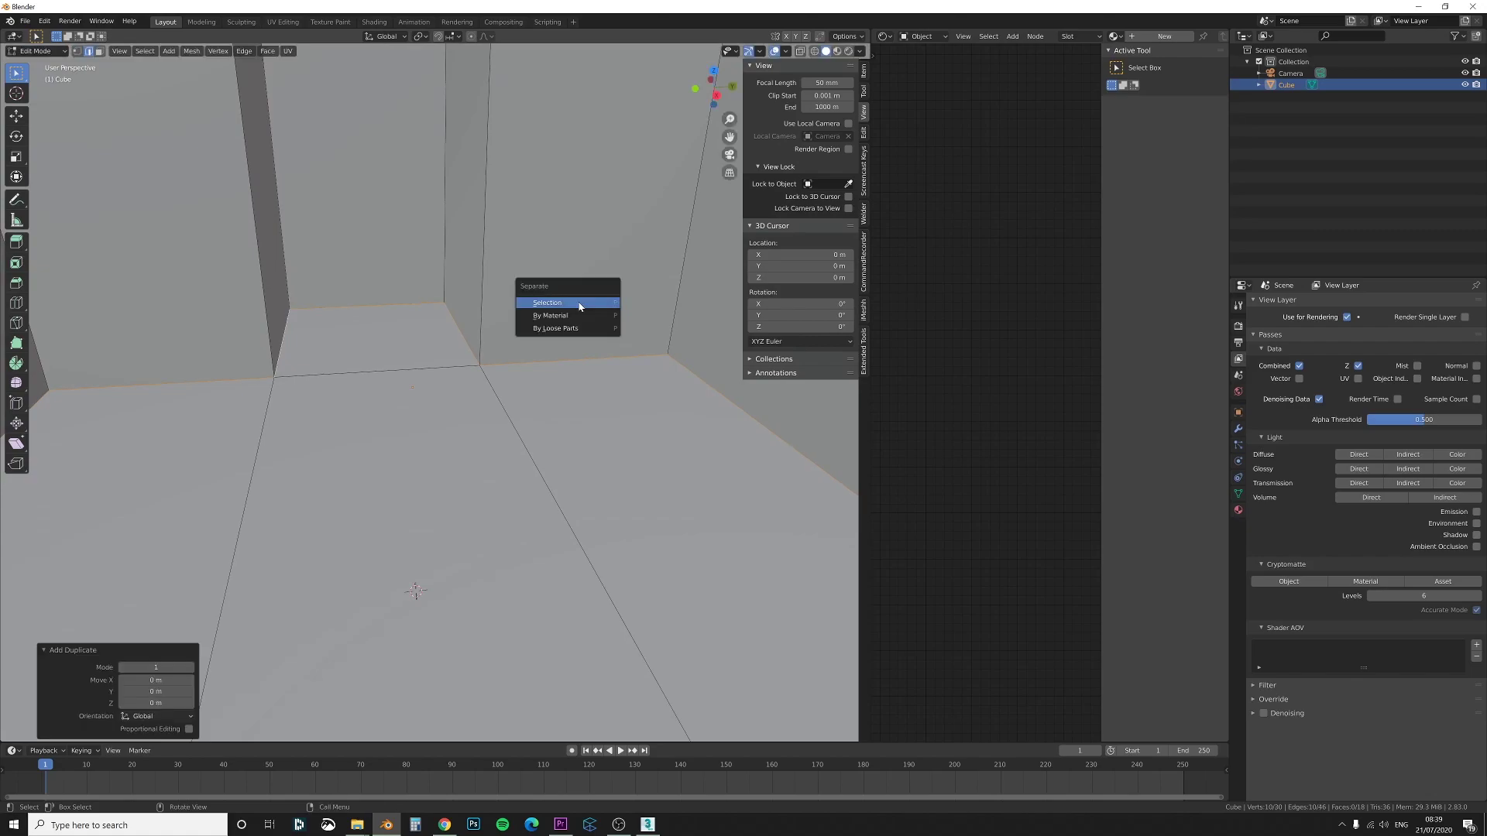
left_click(578, 302)
key("Tab")
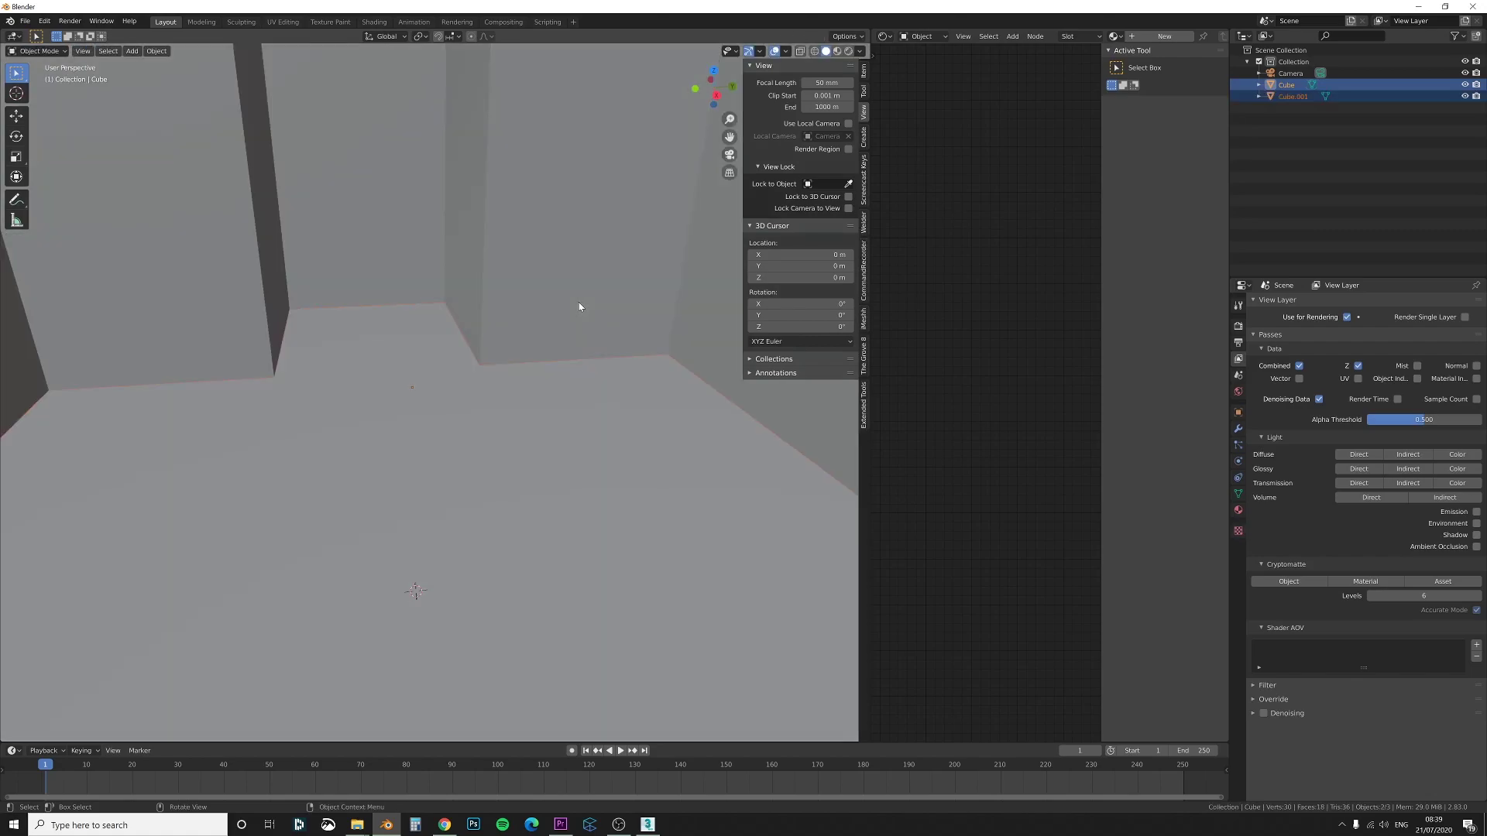
Convert the separated floor-edge object to a curve
left_click(467, 342)
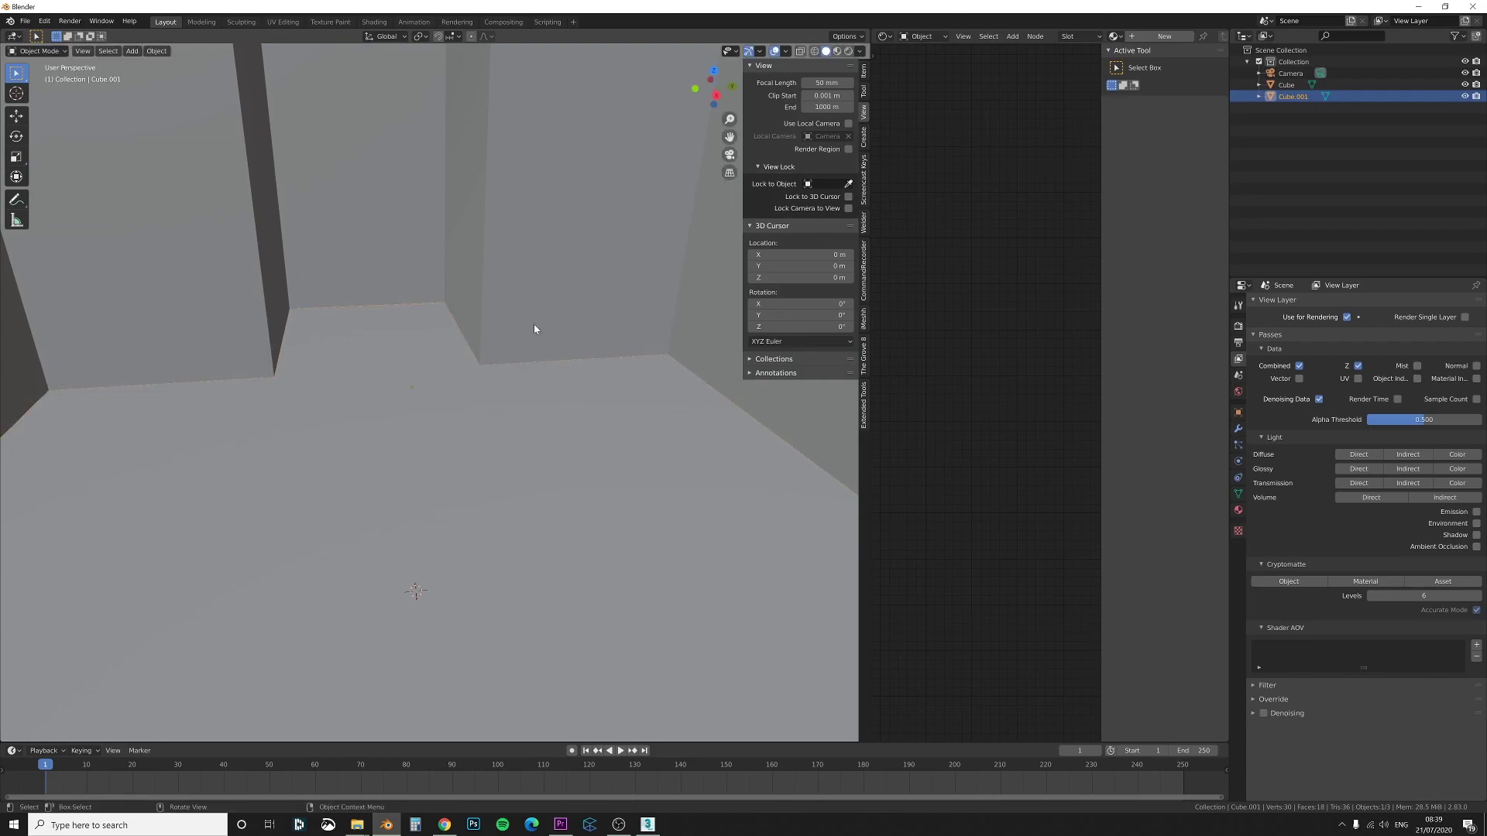
key("F3")
type("conv")
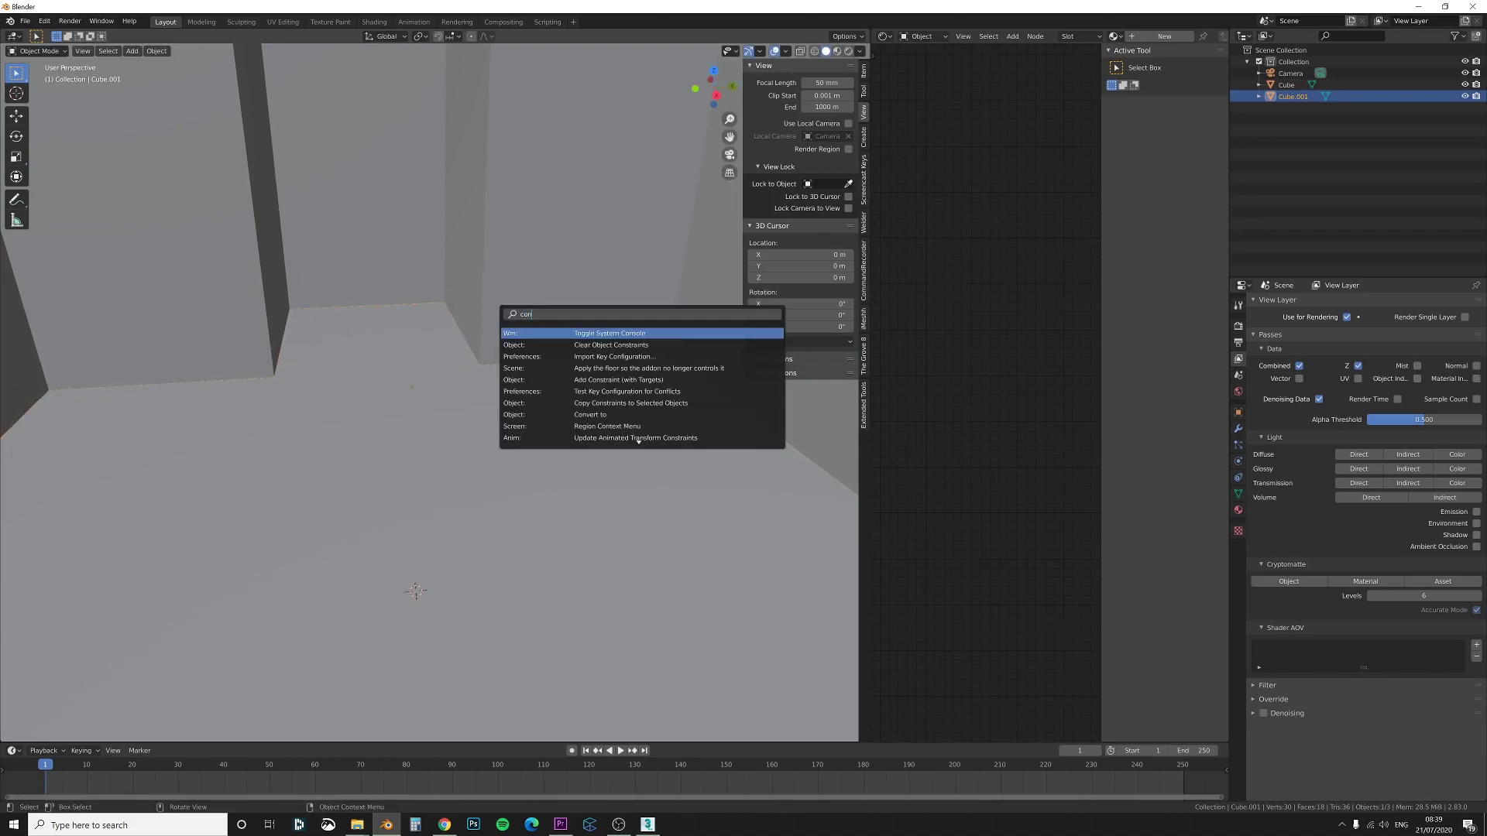
key("Return")
left_click(499, 313)
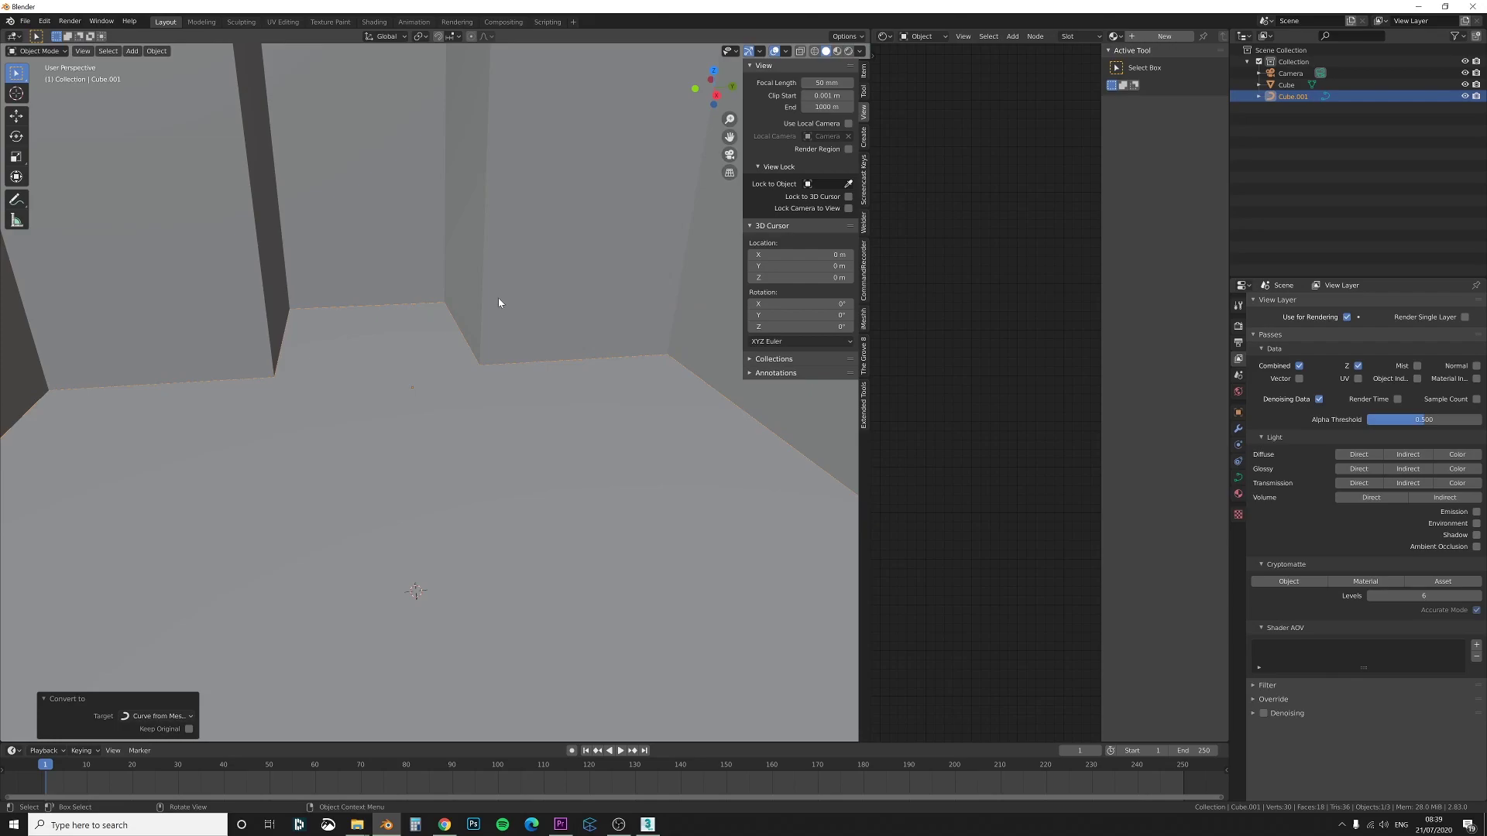
Append the collection named Collection from the Skirting Set 2 blend file
middle_click_drag(391, 340, 427, 325, "shift")
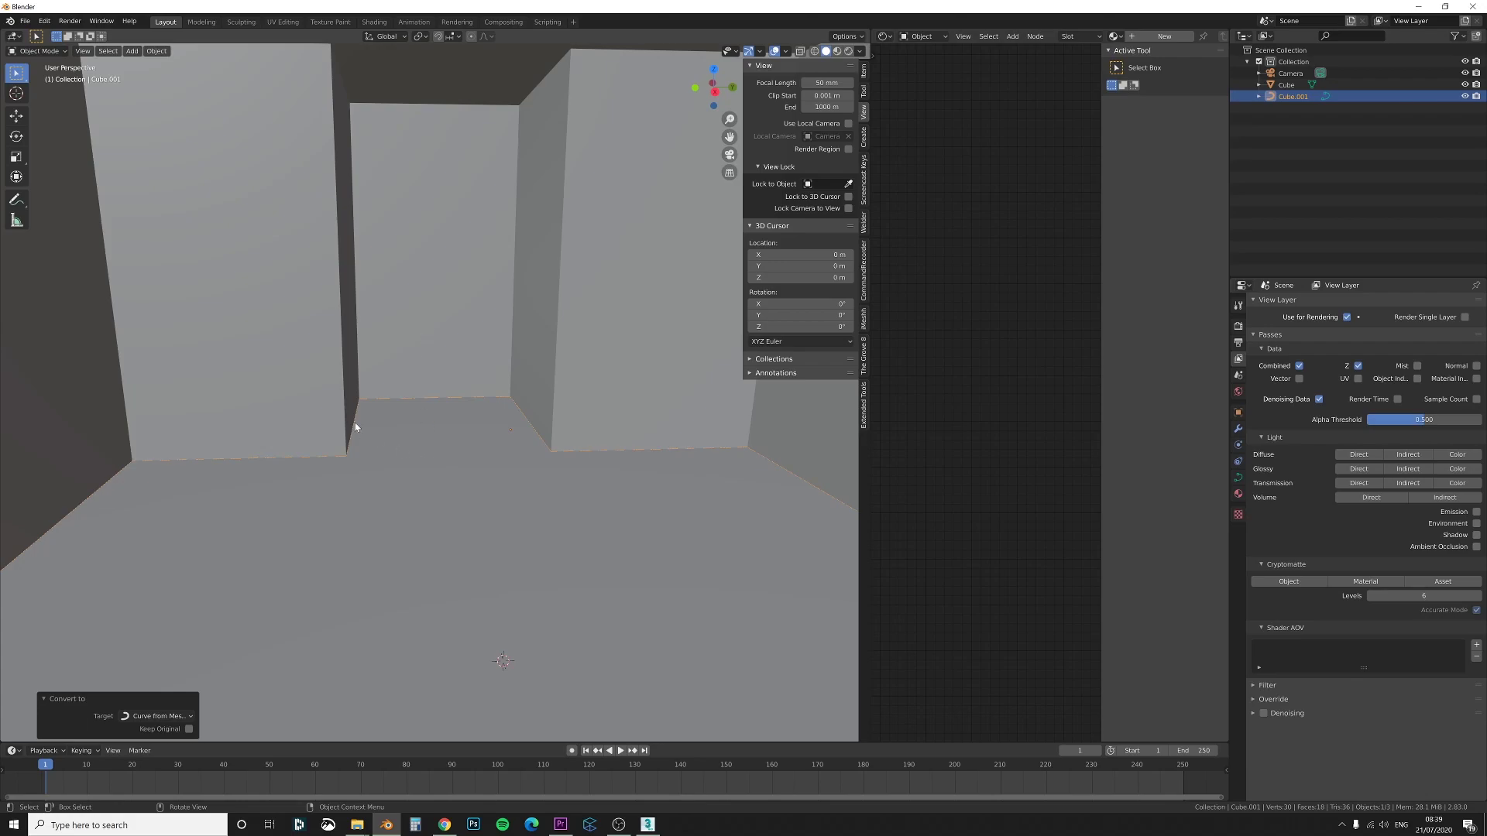
middle_click_drag(286, 423, 250, 397)
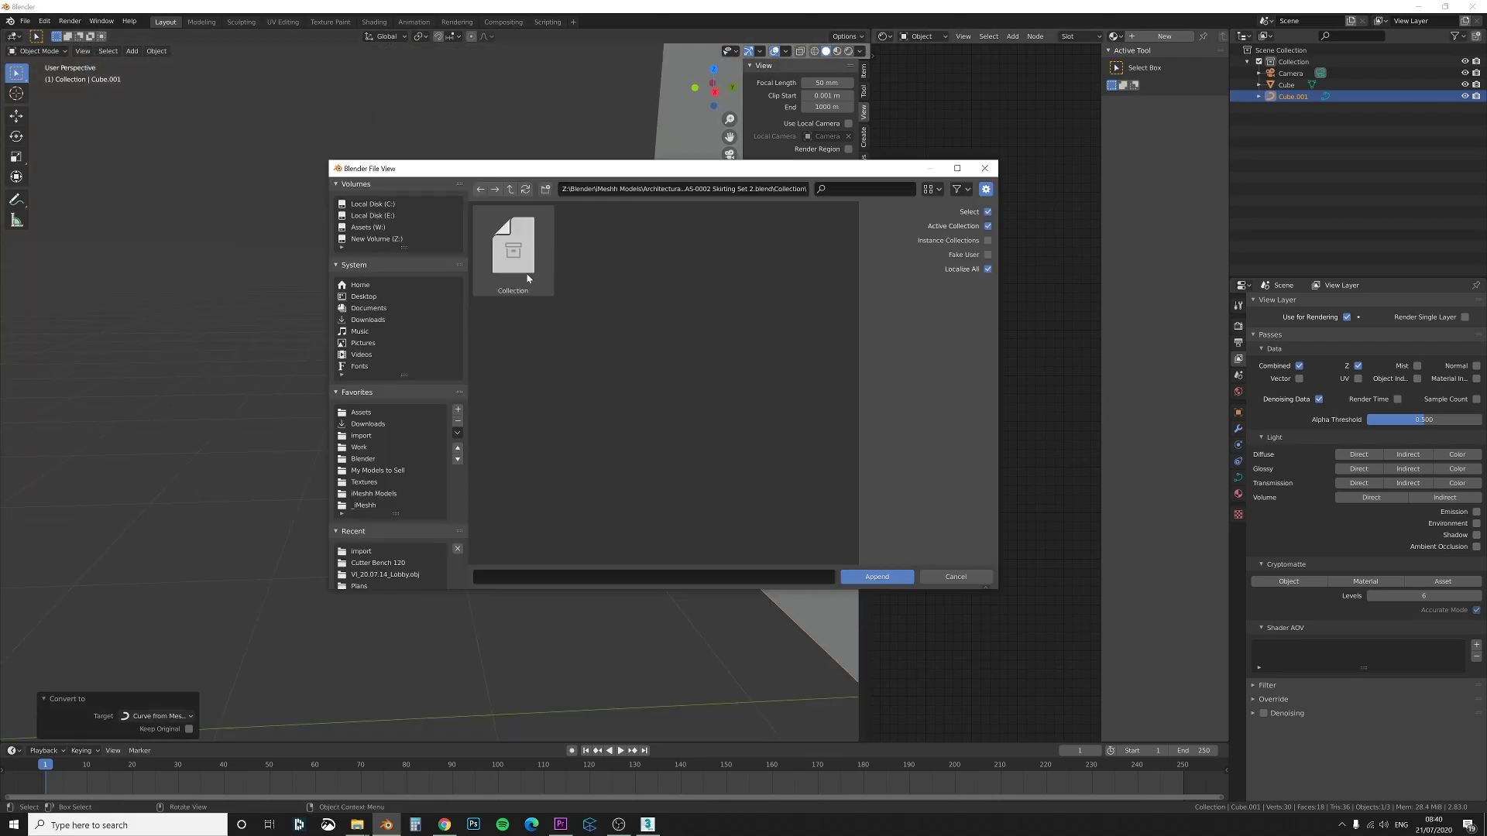
double_click(527, 274)
scroll(551, 445, "down", 2)
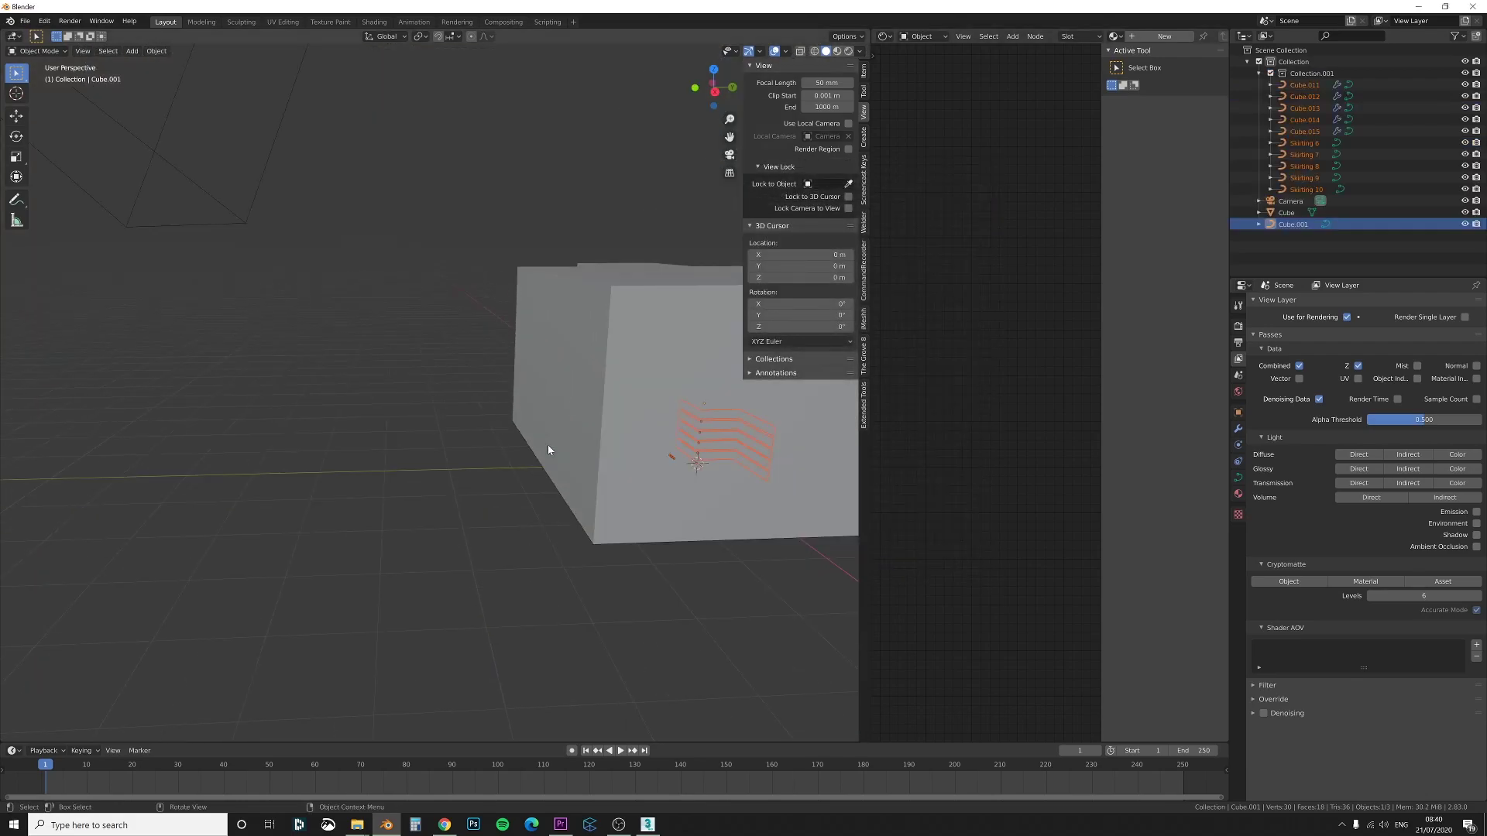
scroll(553, 444, "up", 1)
scroll(553, 445, "up", 1)
middle_click_drag(644, 419, 171, 425, "shift")
scroll(171, 425, "up", 1)
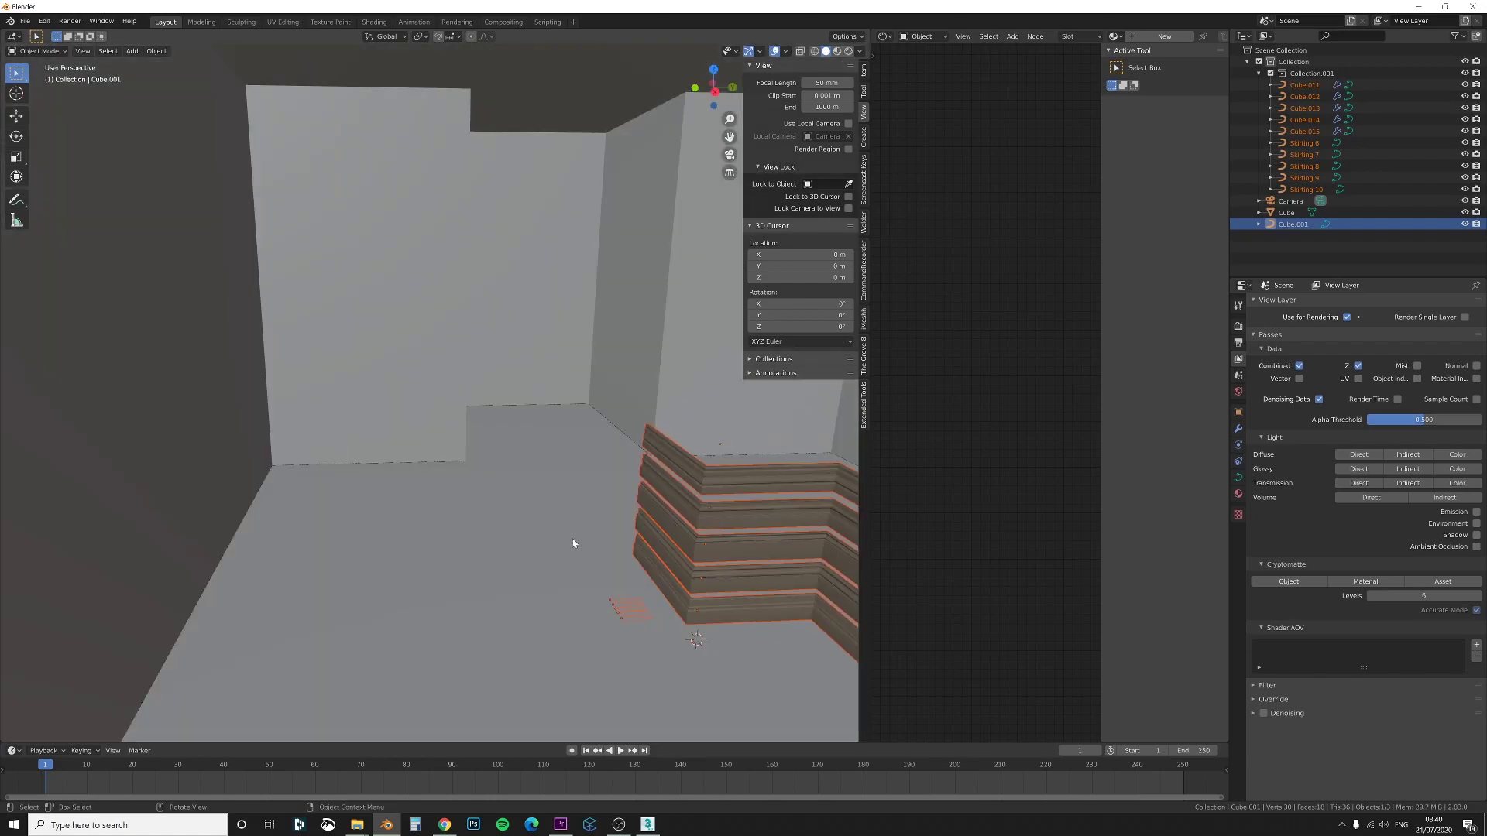
middle_click_drag(573, 538, 421, 382, "shift")
Join the floor-edge curve into the second-lowest skirting sample so it takes on that skirting profile
left_click(432, 322)
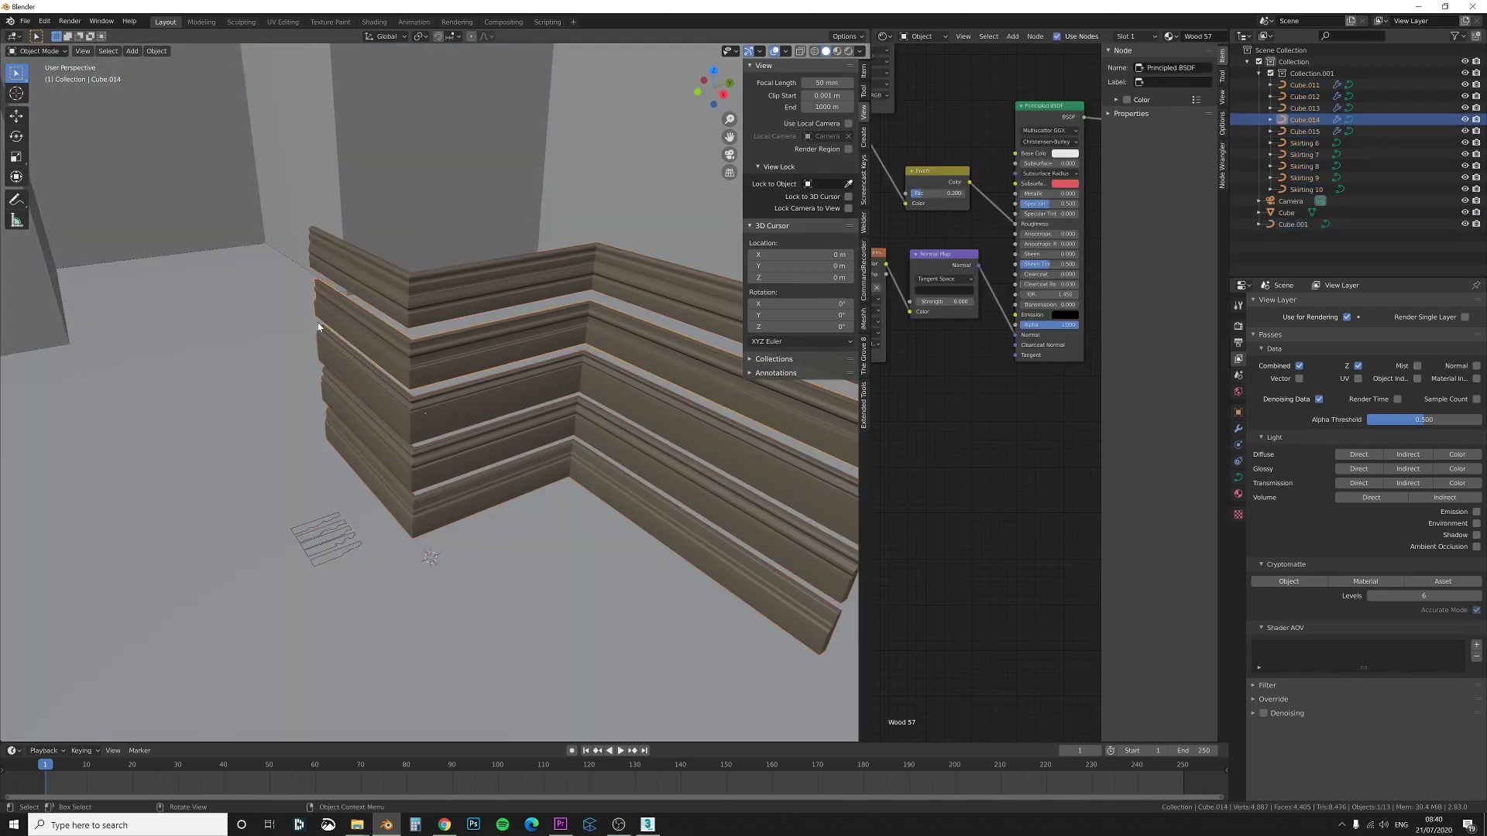
left_click(299, 266)
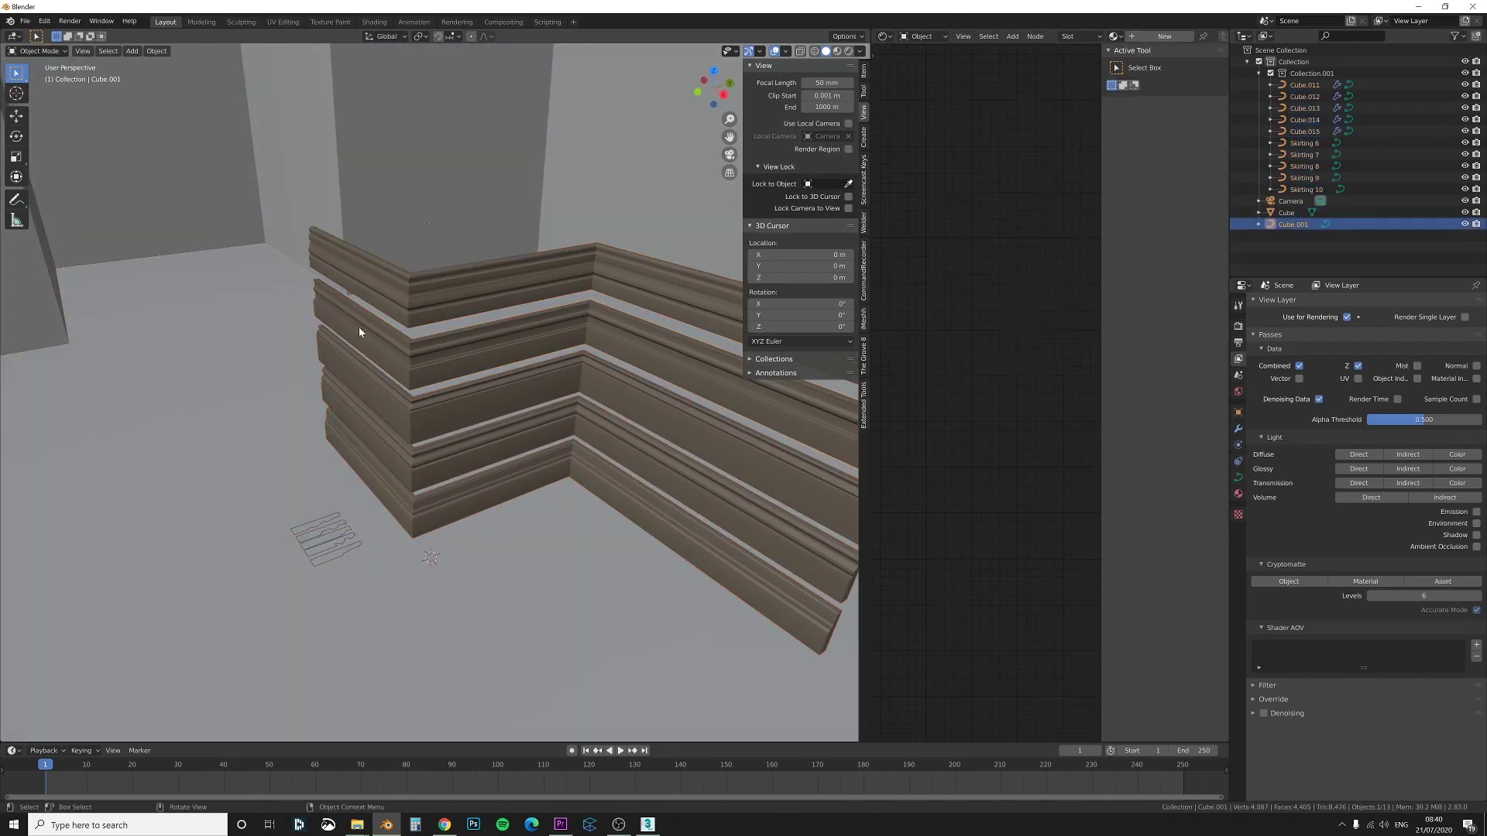
middle_click_drag(429, 467, 420, 514)
left_click(406, 468)
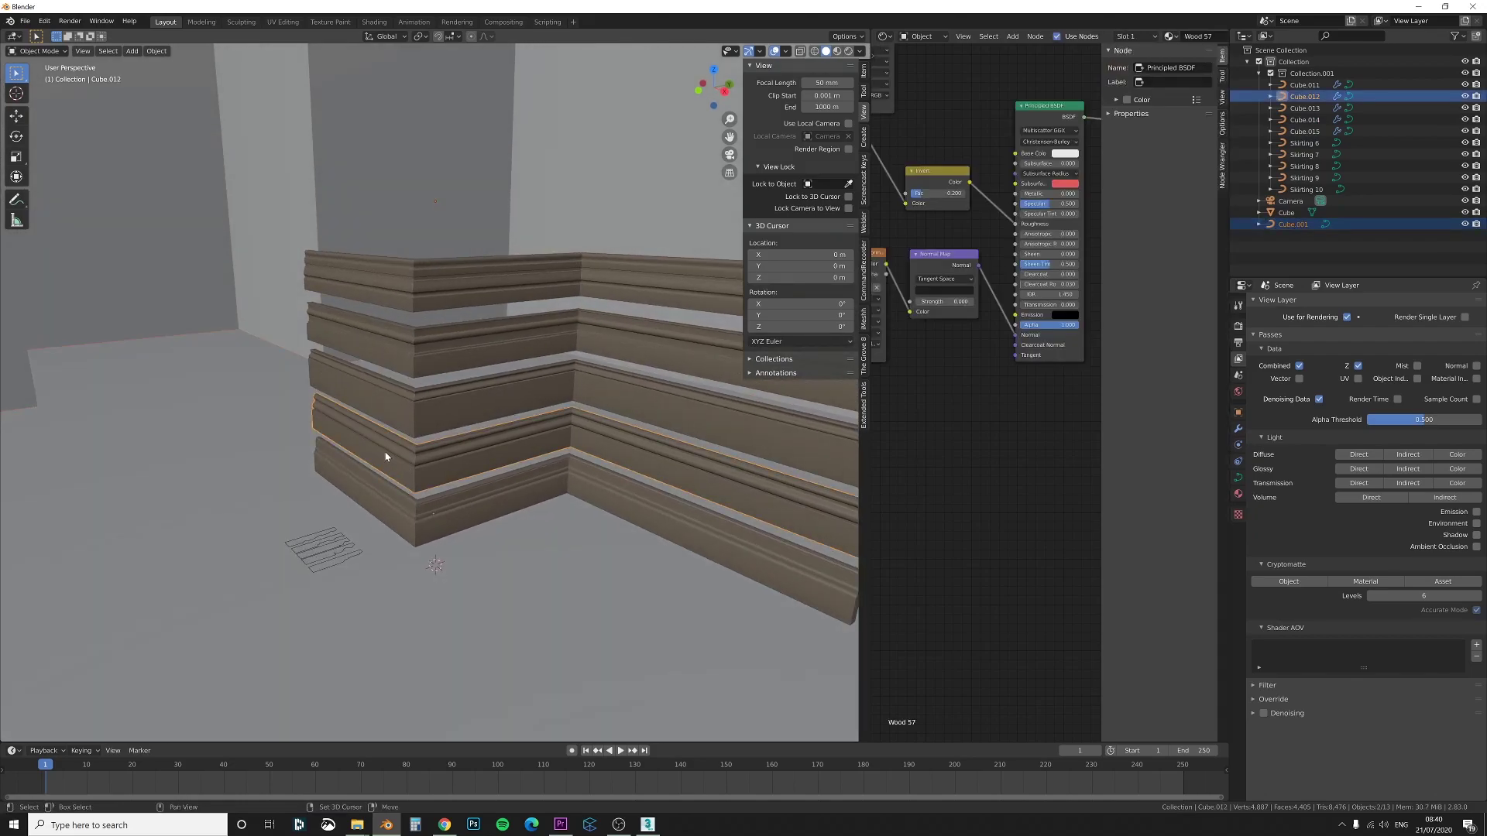
left_click(282, 346)
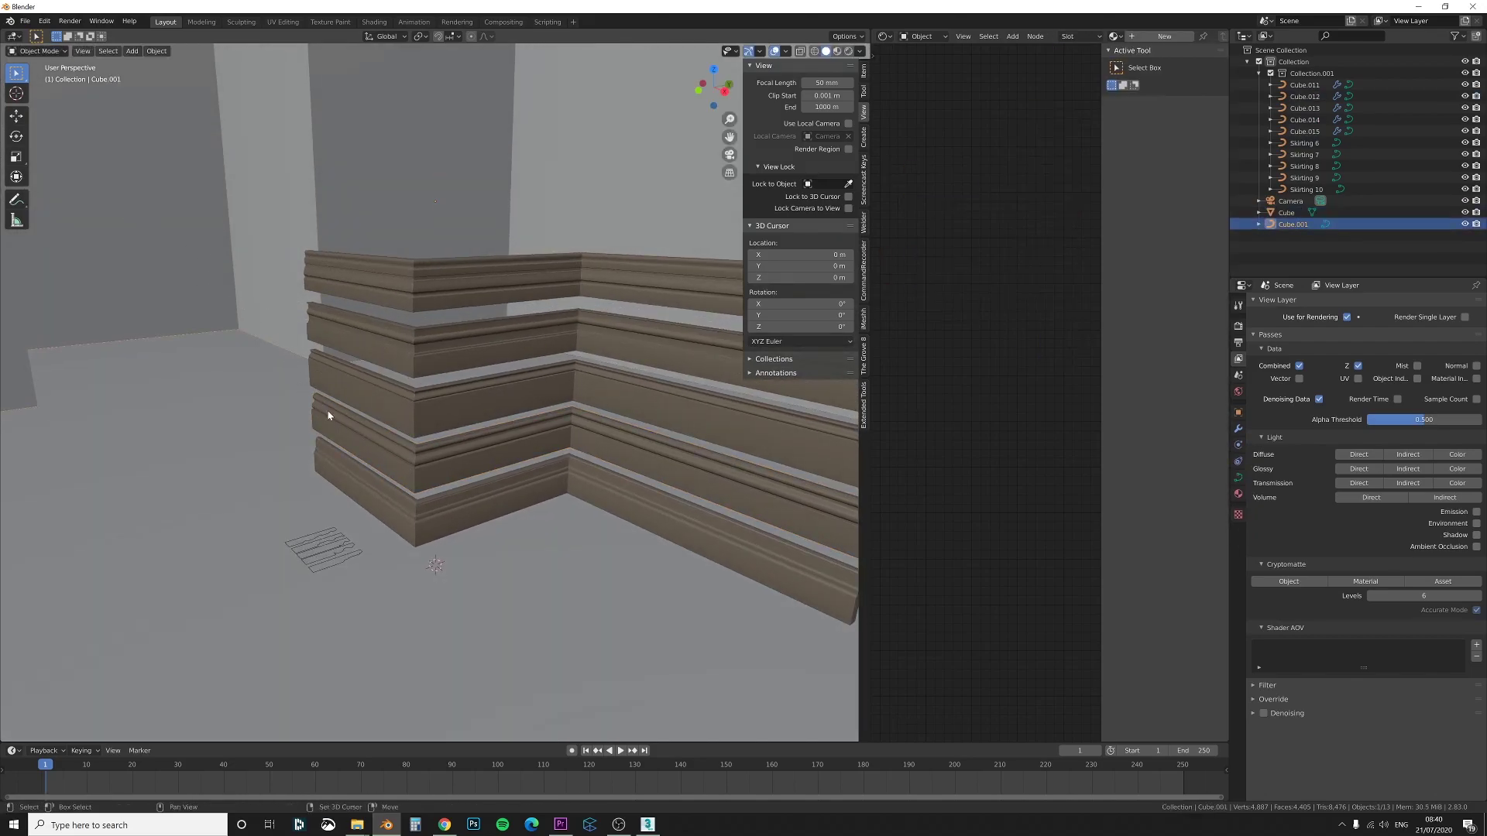
left_click(381, 446, "shift")
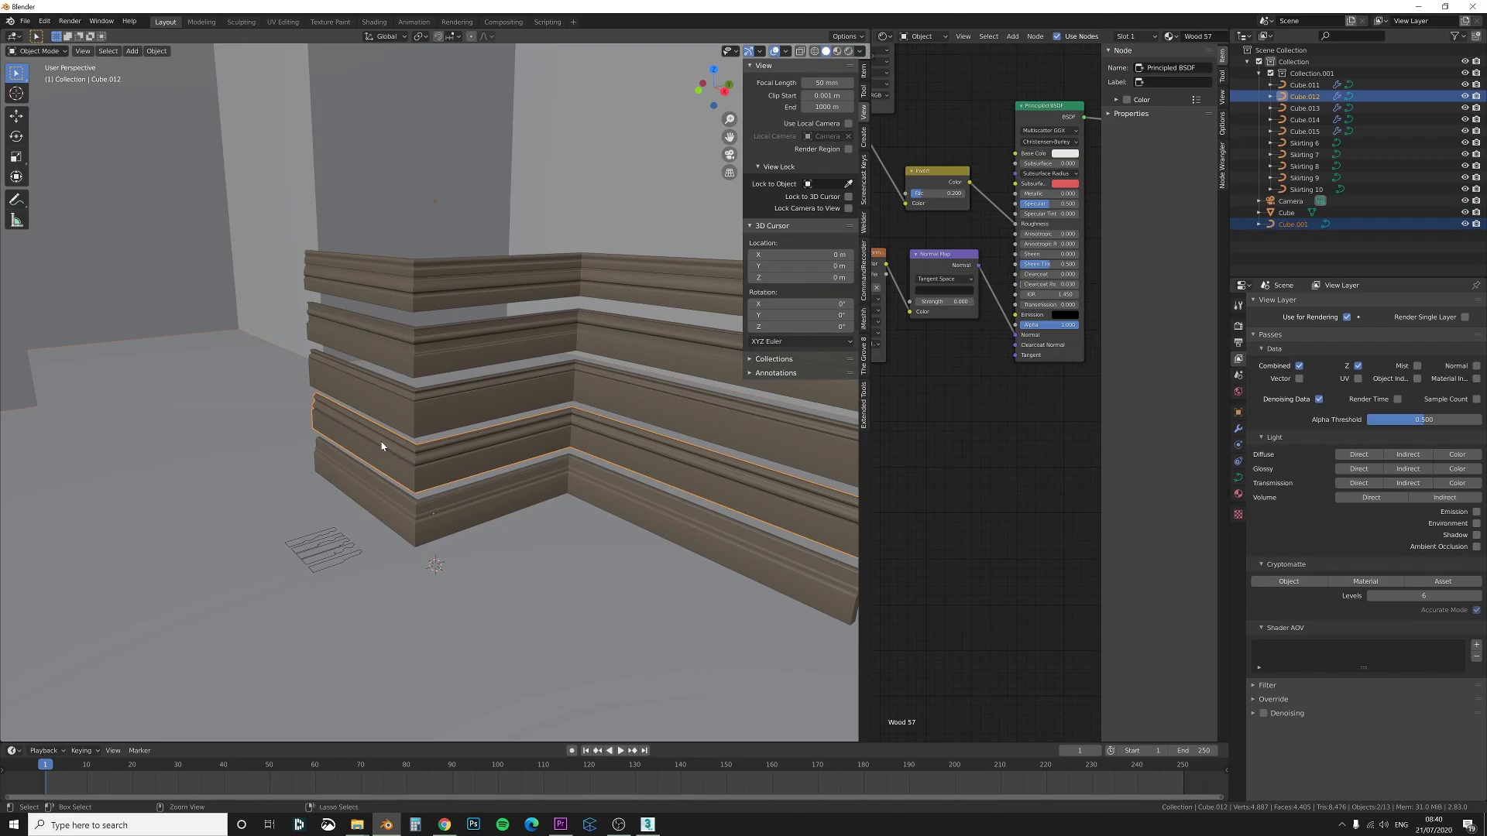
key("ctrl+j")
middle_click_drag(291, 384, 465, 398)
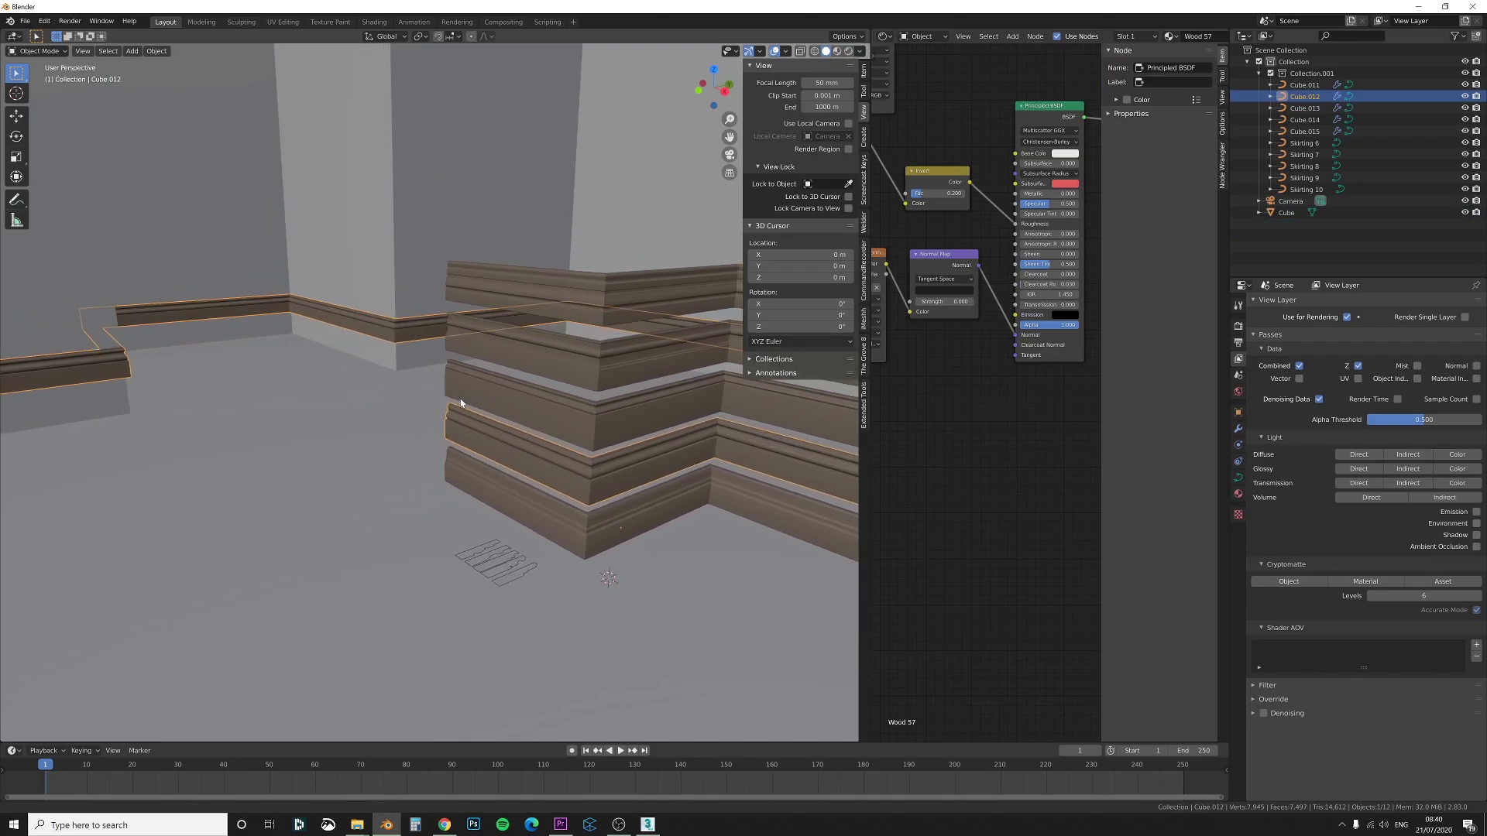
Hide the four unused skirting samples and all the small profile curves on the floor
left_click(478, 394)
left_click(559, 516, "shift")
left_click(578, 444, "shift")
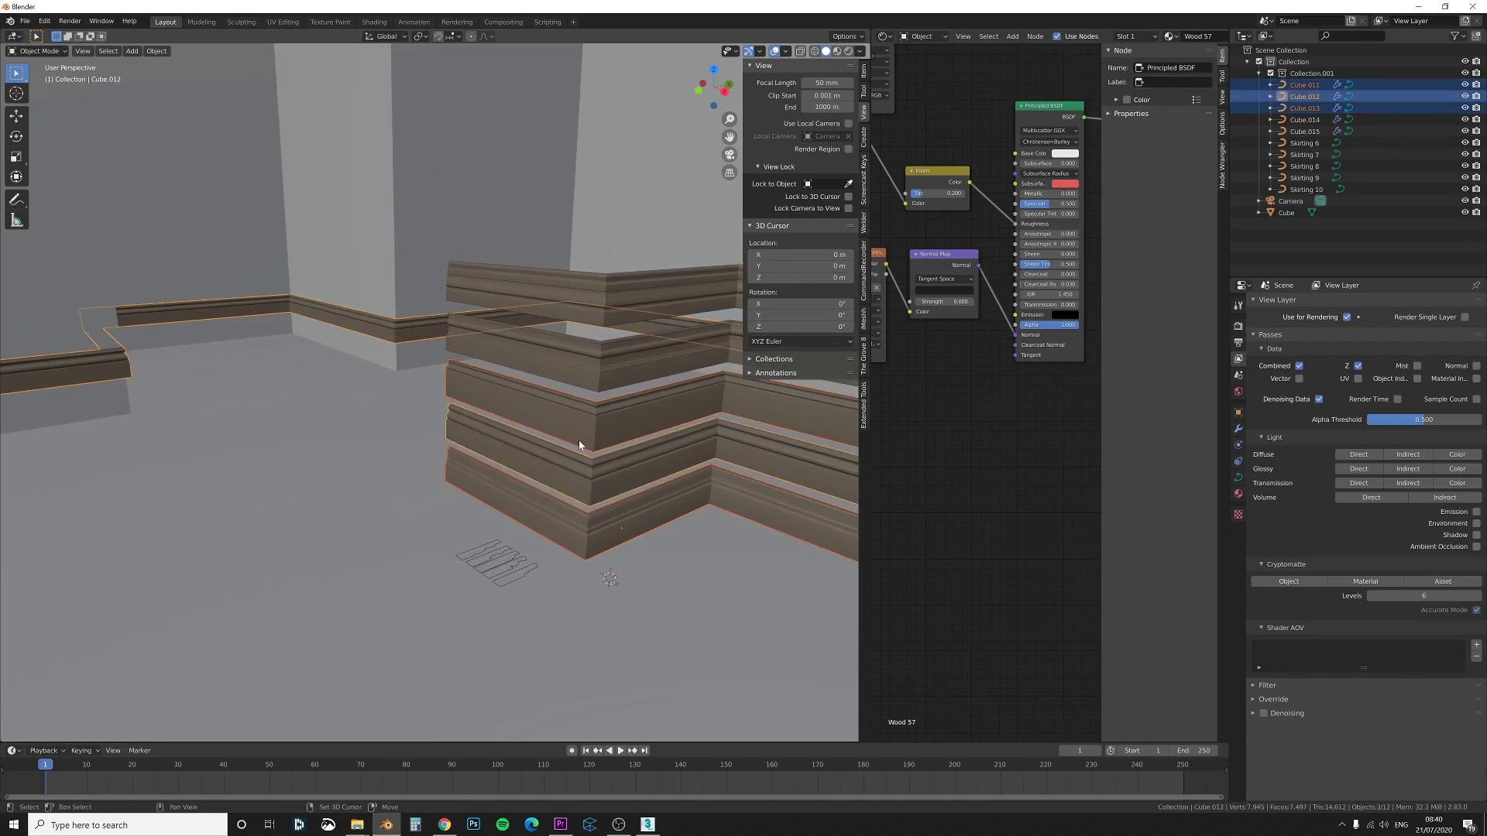
left_click(582, 368, "shift")
left_click(585, 301, "shift")
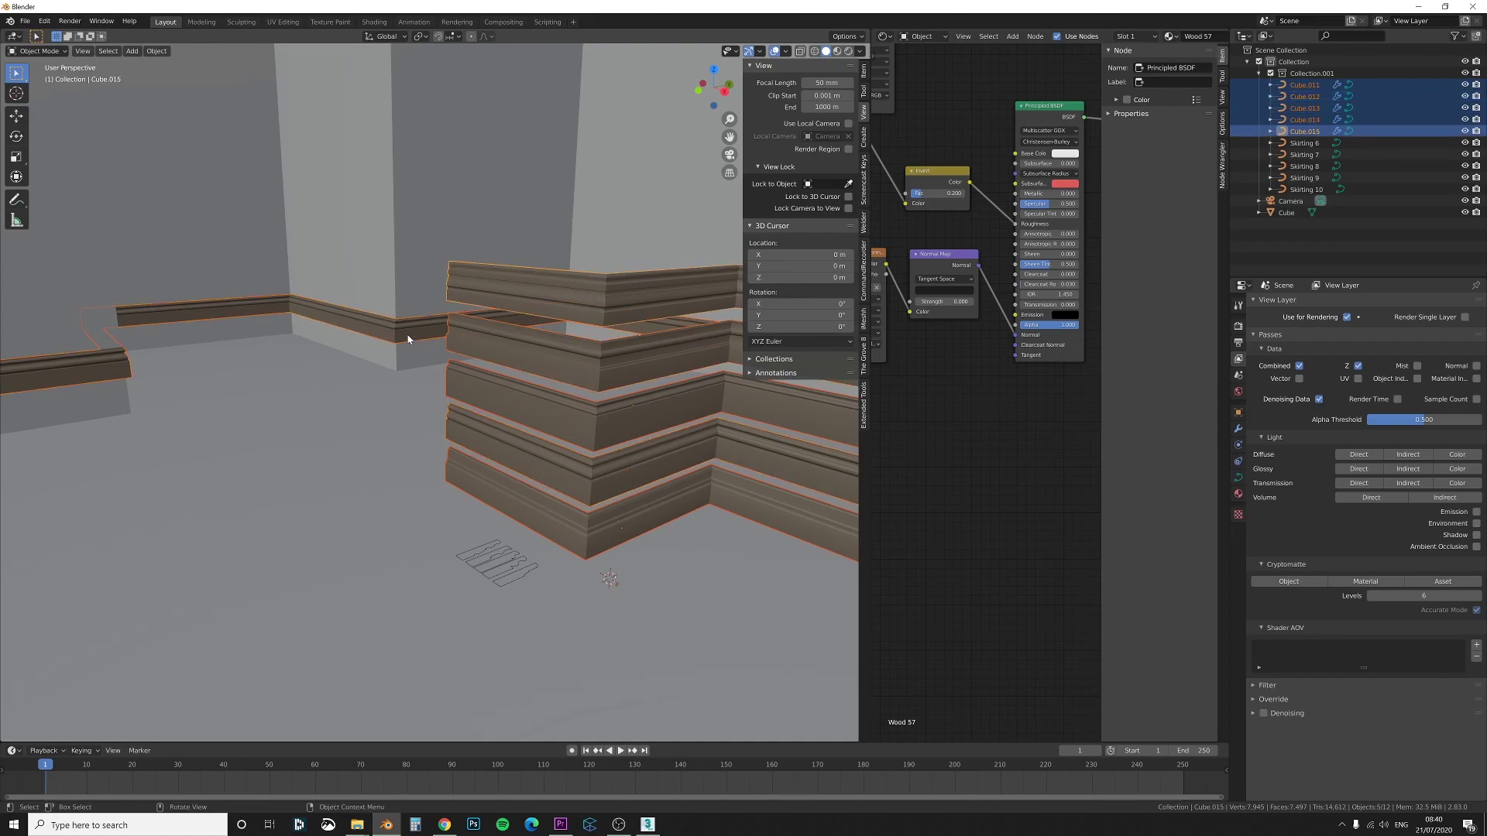
left_click(396, 306, "shift")
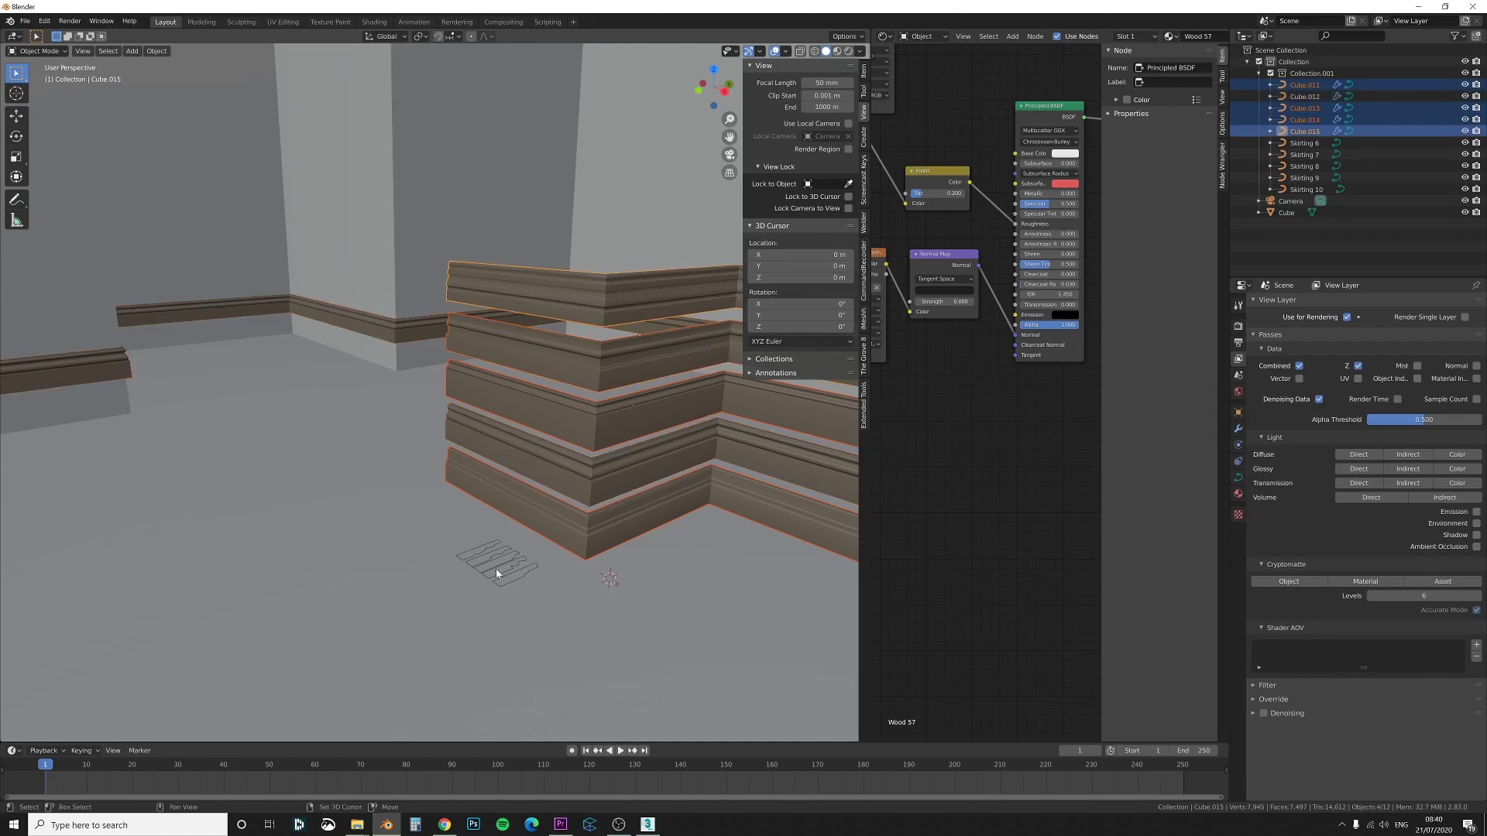
key("b")
left_click_drag(513, 598, 424, 545)
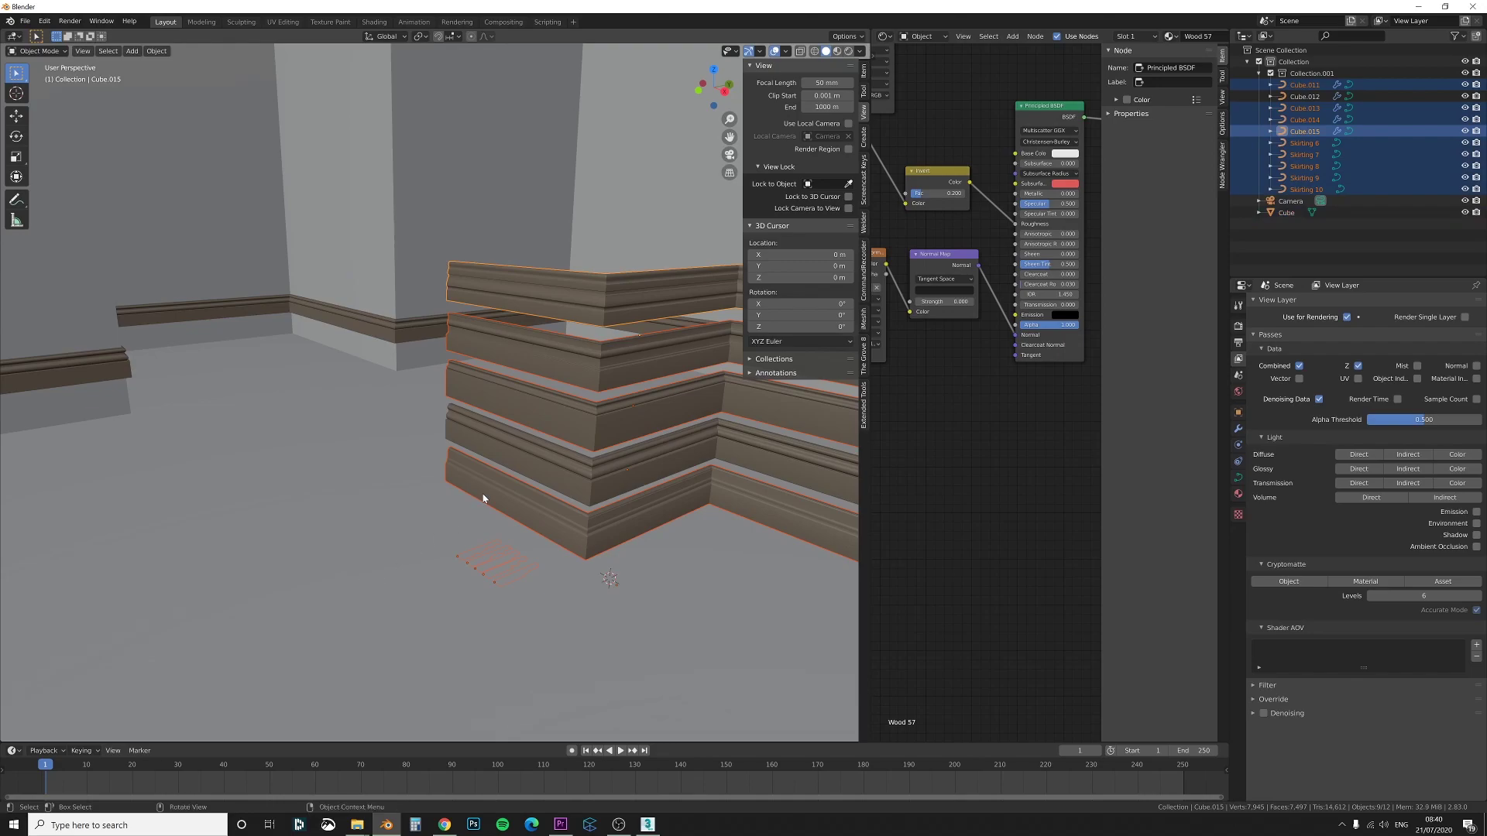
key("h")
Lower the joined skirting about 0.21 m along Z onto the room's floor
left_click(425, 329)
key("g")
key("z")
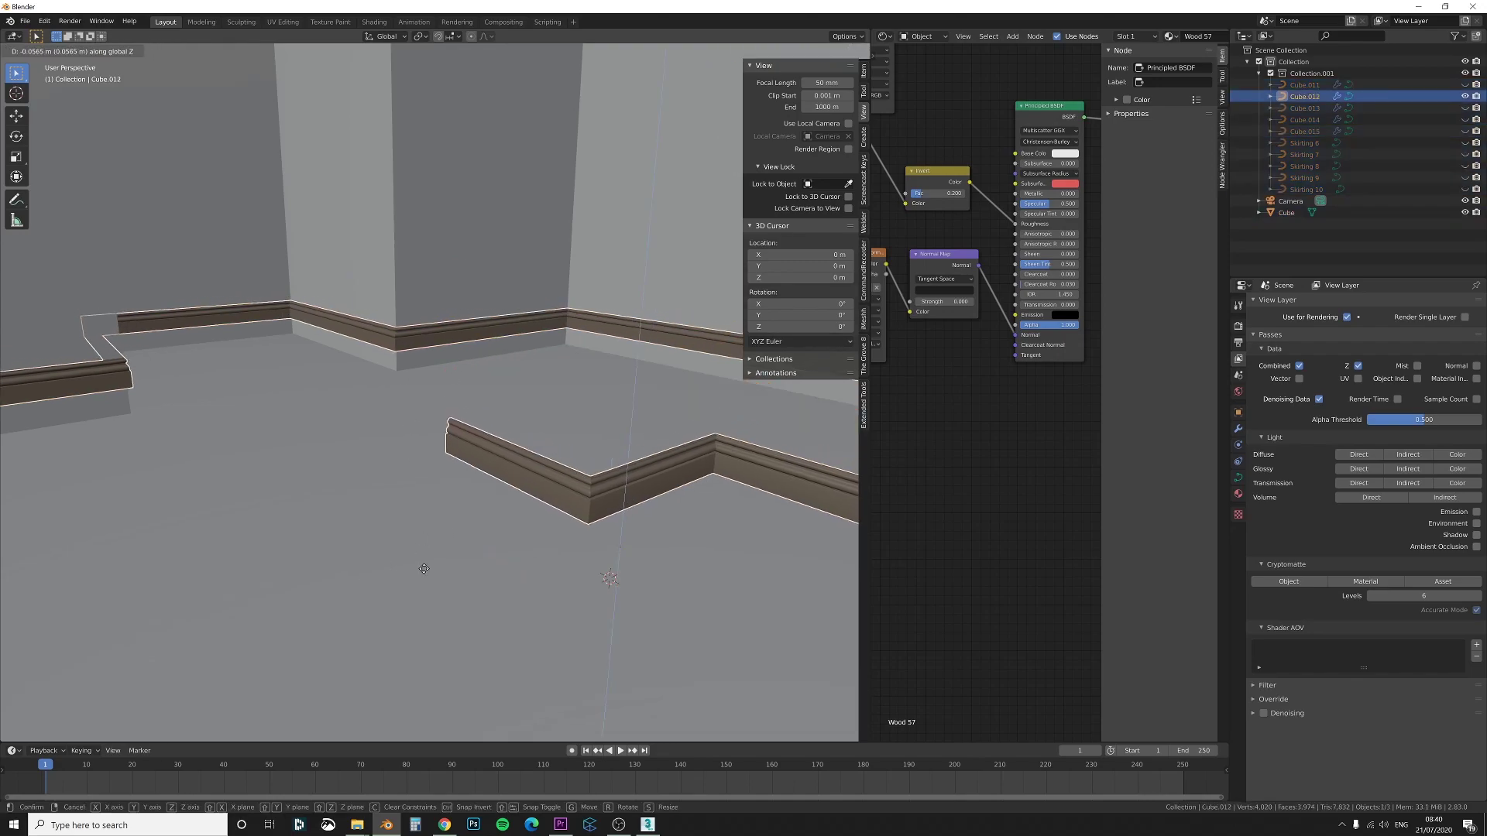
left_click(517, 593)
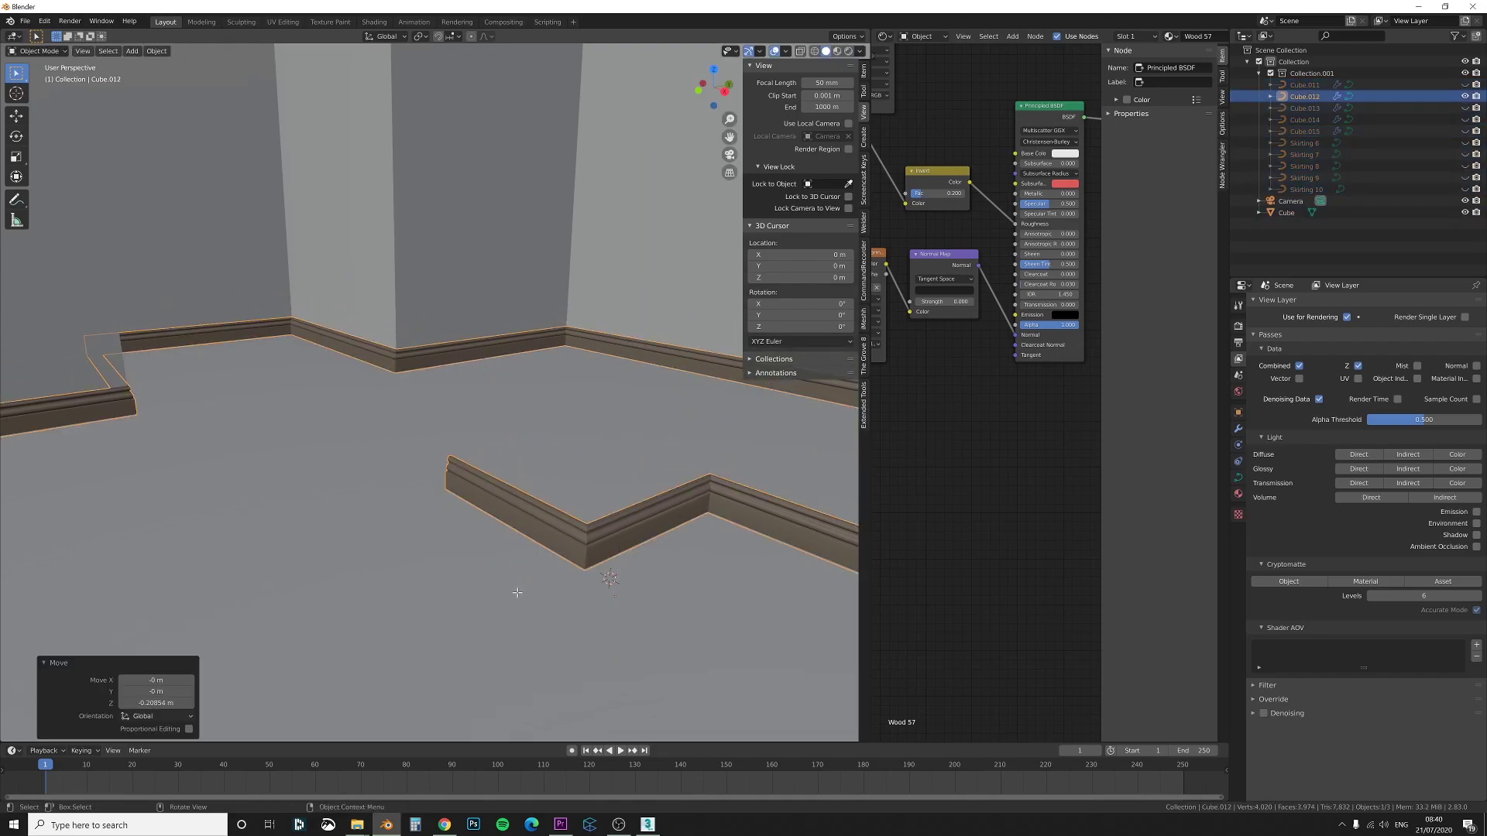
Try to move the near corner point of the loose skirting section along X
key("Tab")
left_click(592, 571)
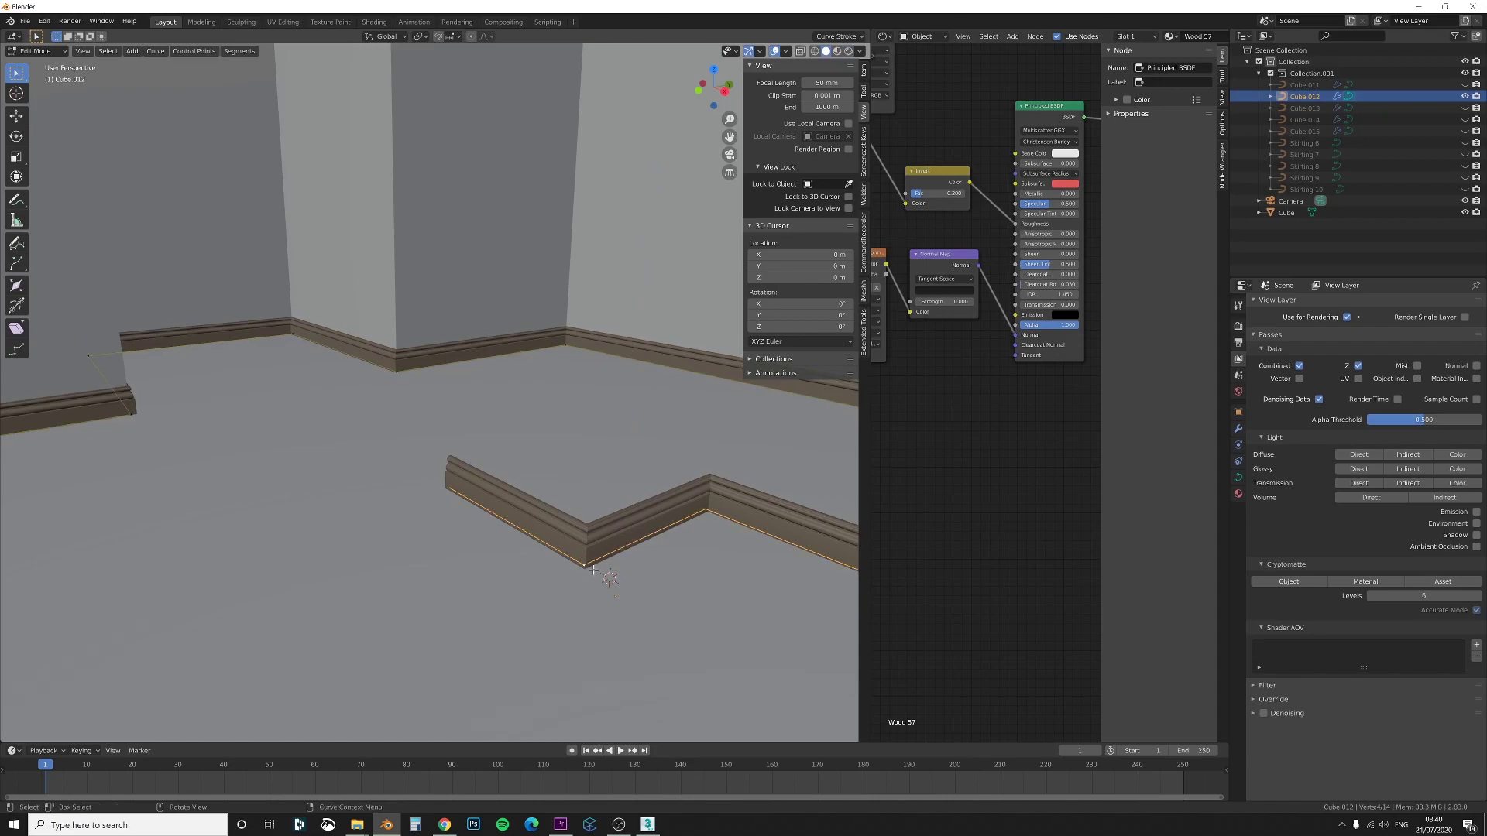
key("x")
left_click(594, 571)
key("ctrl+z")
key("ctrl+z")
key("g")
key("x")
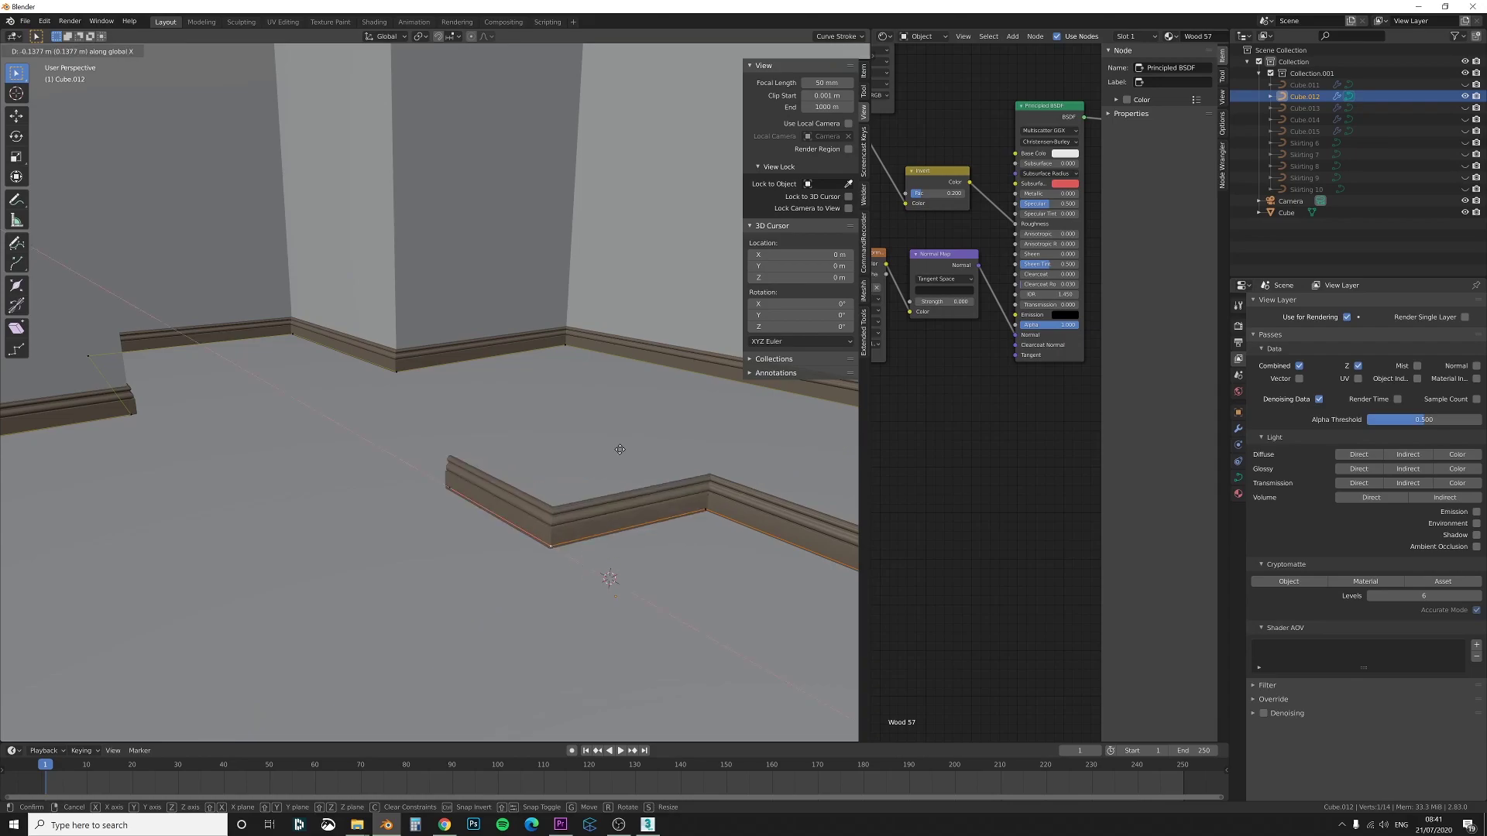
right_click(524, 387)
middle_click_drag(548, 402, 549, 432)
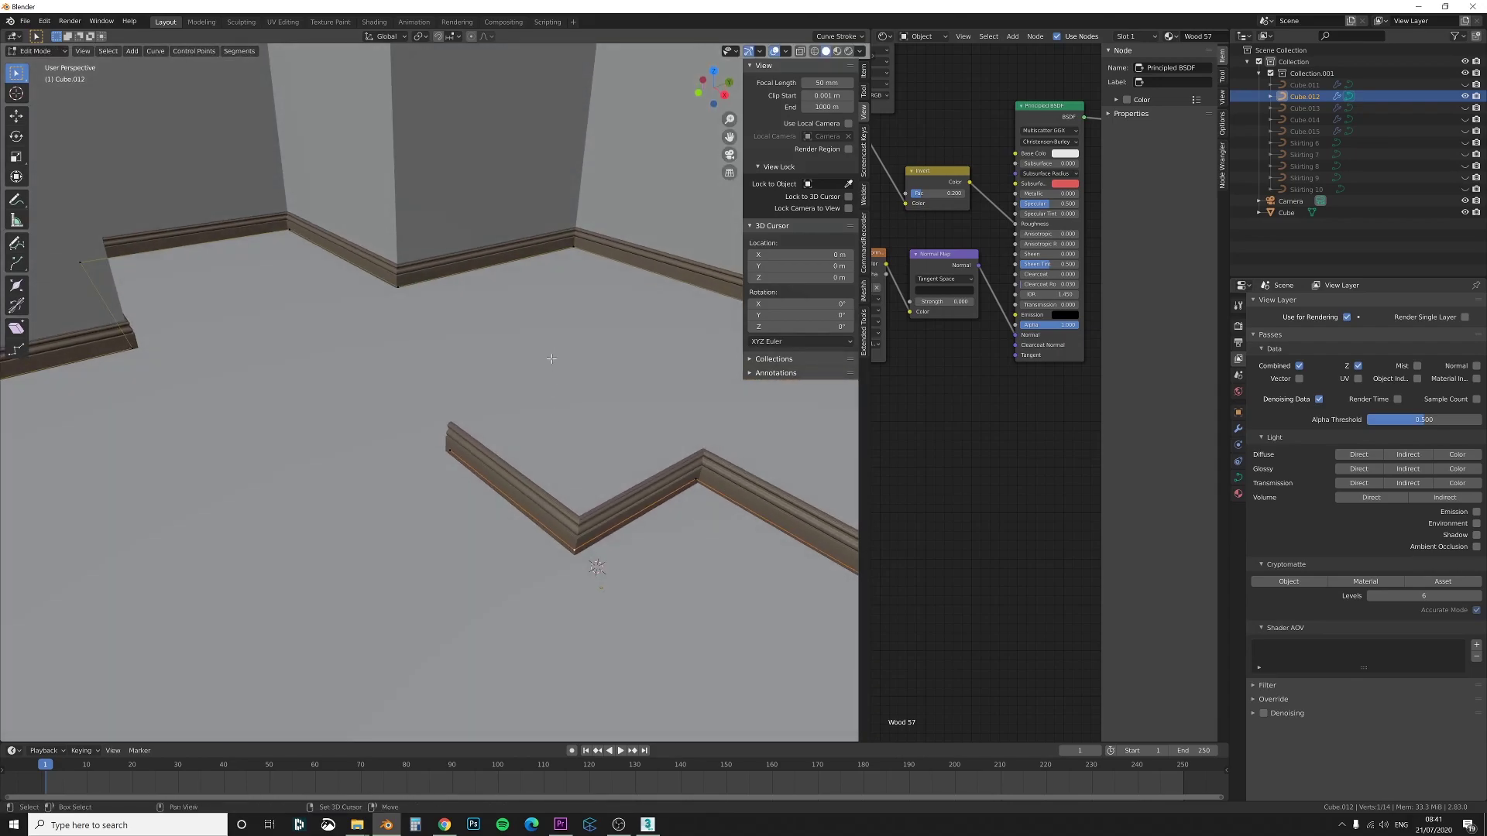
Hide the skirting points already running along the walls, leaving only the loose section on the floor
middle_click_drag(550, 359, 469, 427, "shift")
key("Tab")
left_click(433, 314)
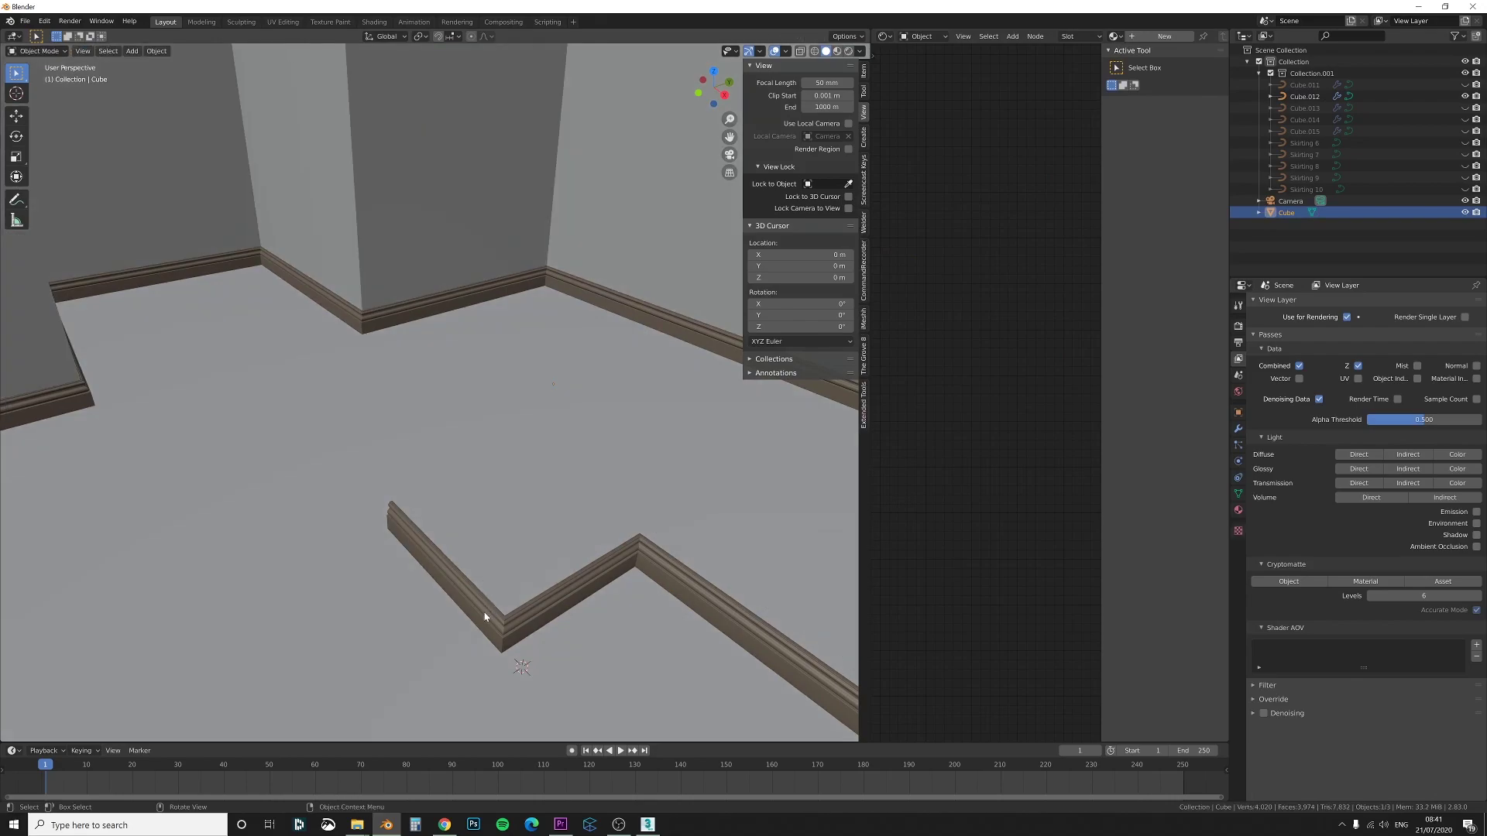
left_click(485, 618)
key("Tab")
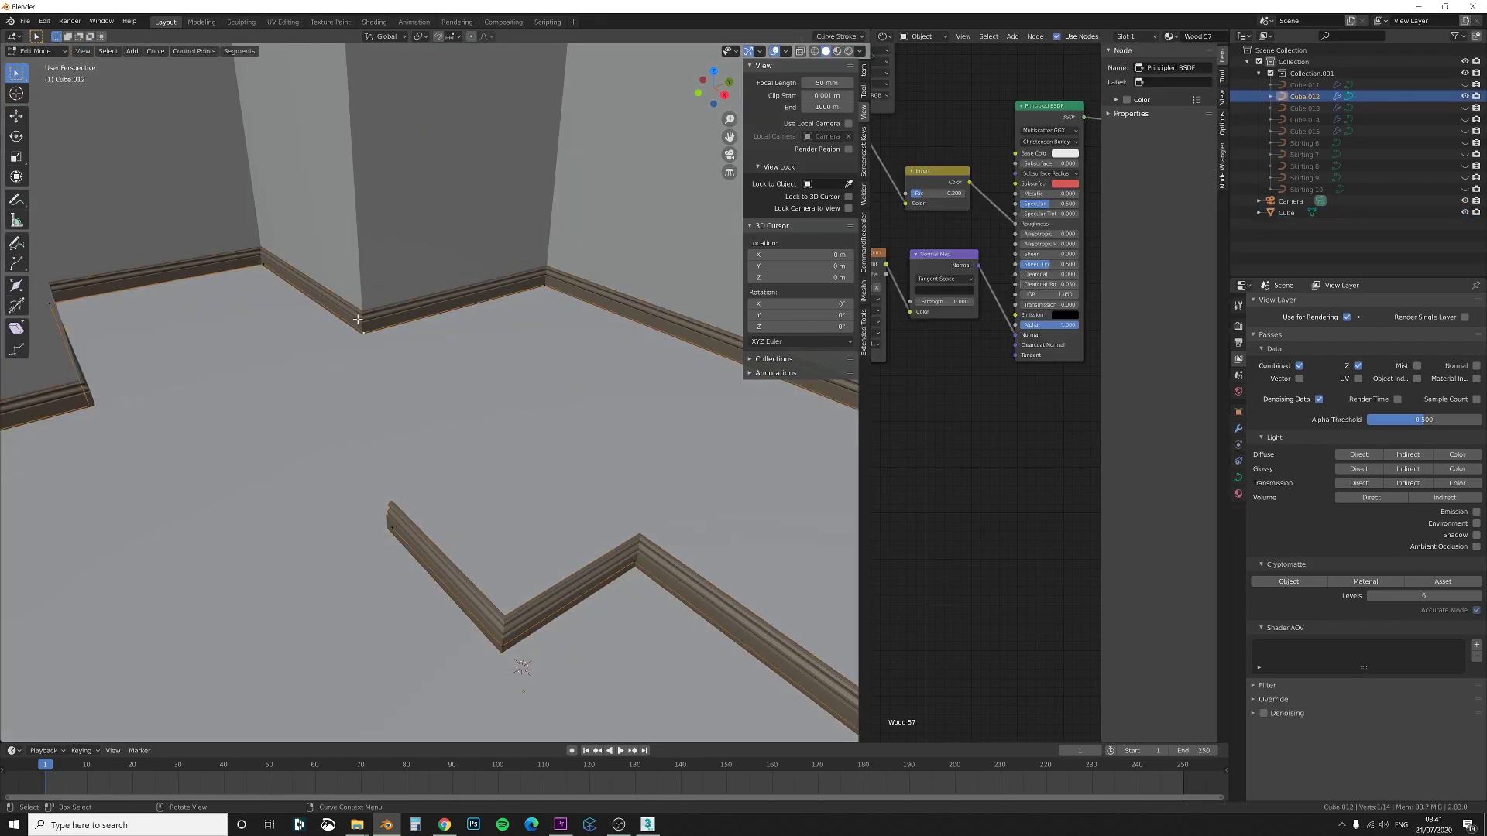
key("h")
Turn on snapping to Vertex for moving the loose section's end point
left_click(411, 525)
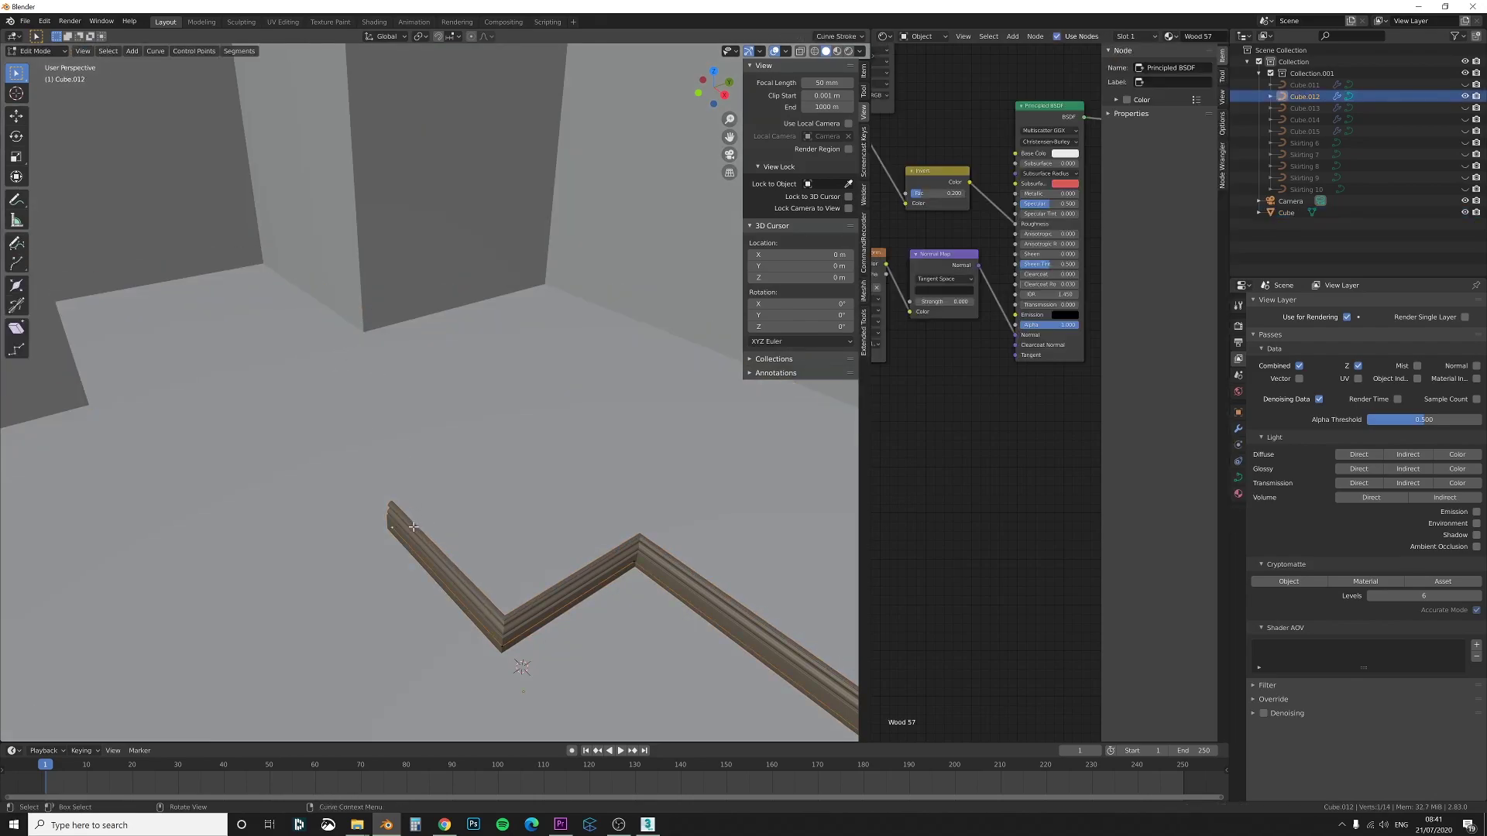
left_click(438, 36)
left_click(450, 36)
left_click(445, 38)
left_click(450, 37)
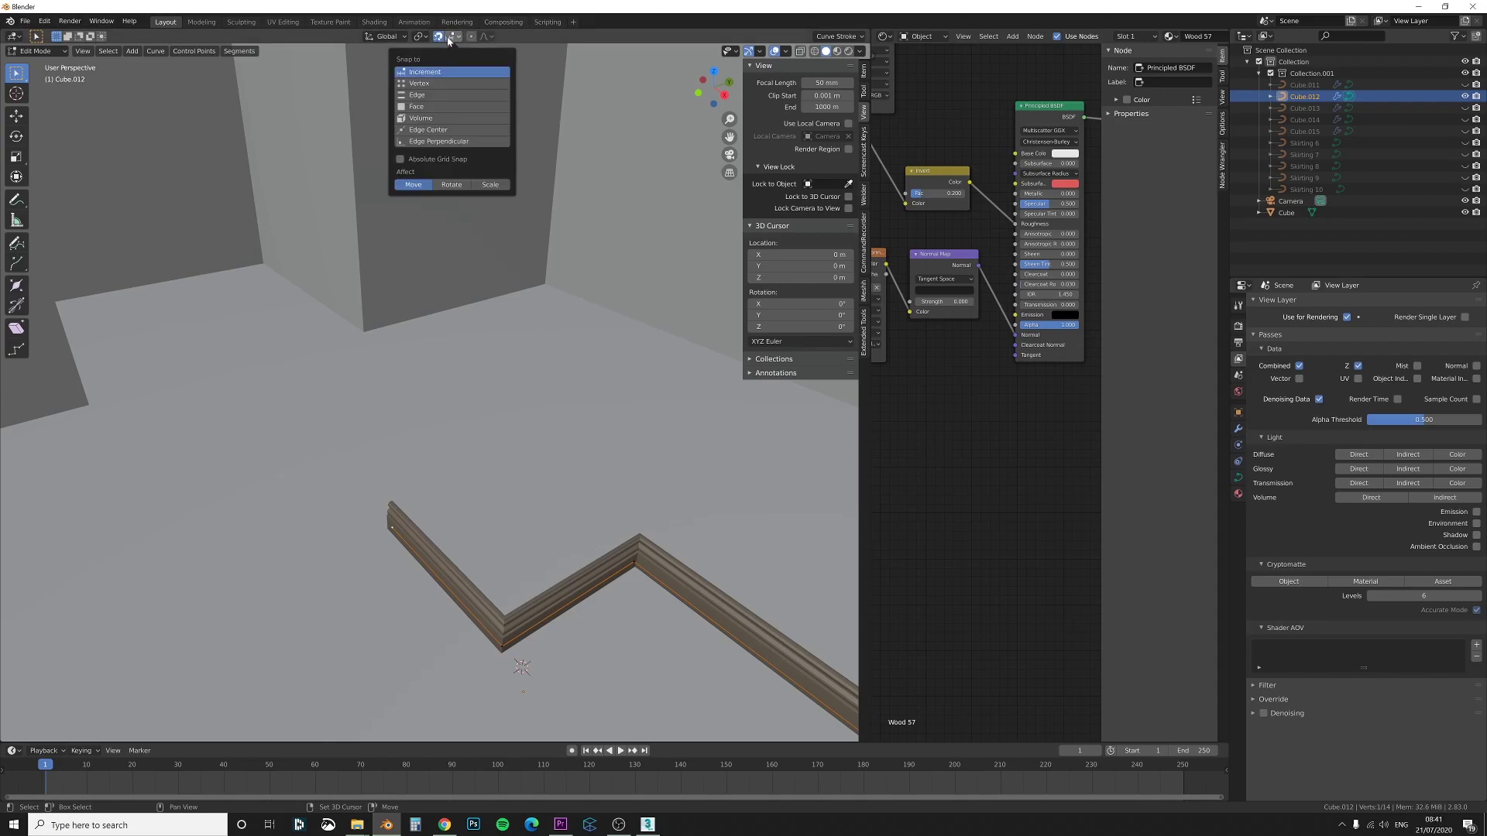
left_click(439, 84)
Snap the loose skirting's end point and its two following corner points onto the floor corners of the alcove and its adjoining wall
key("g")
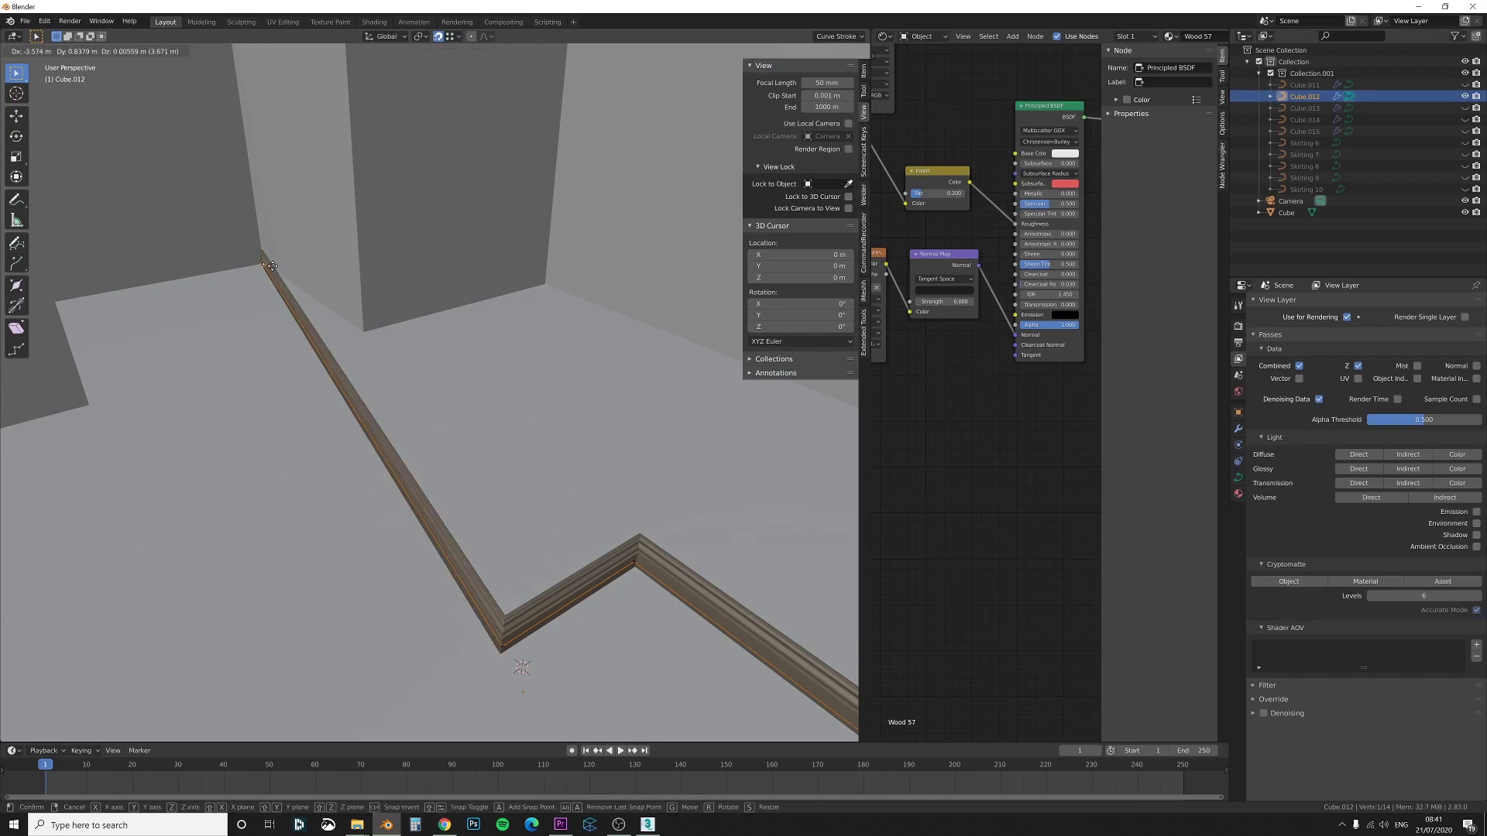
left_click(272, 265)
left_click(501, 647)
key("g")
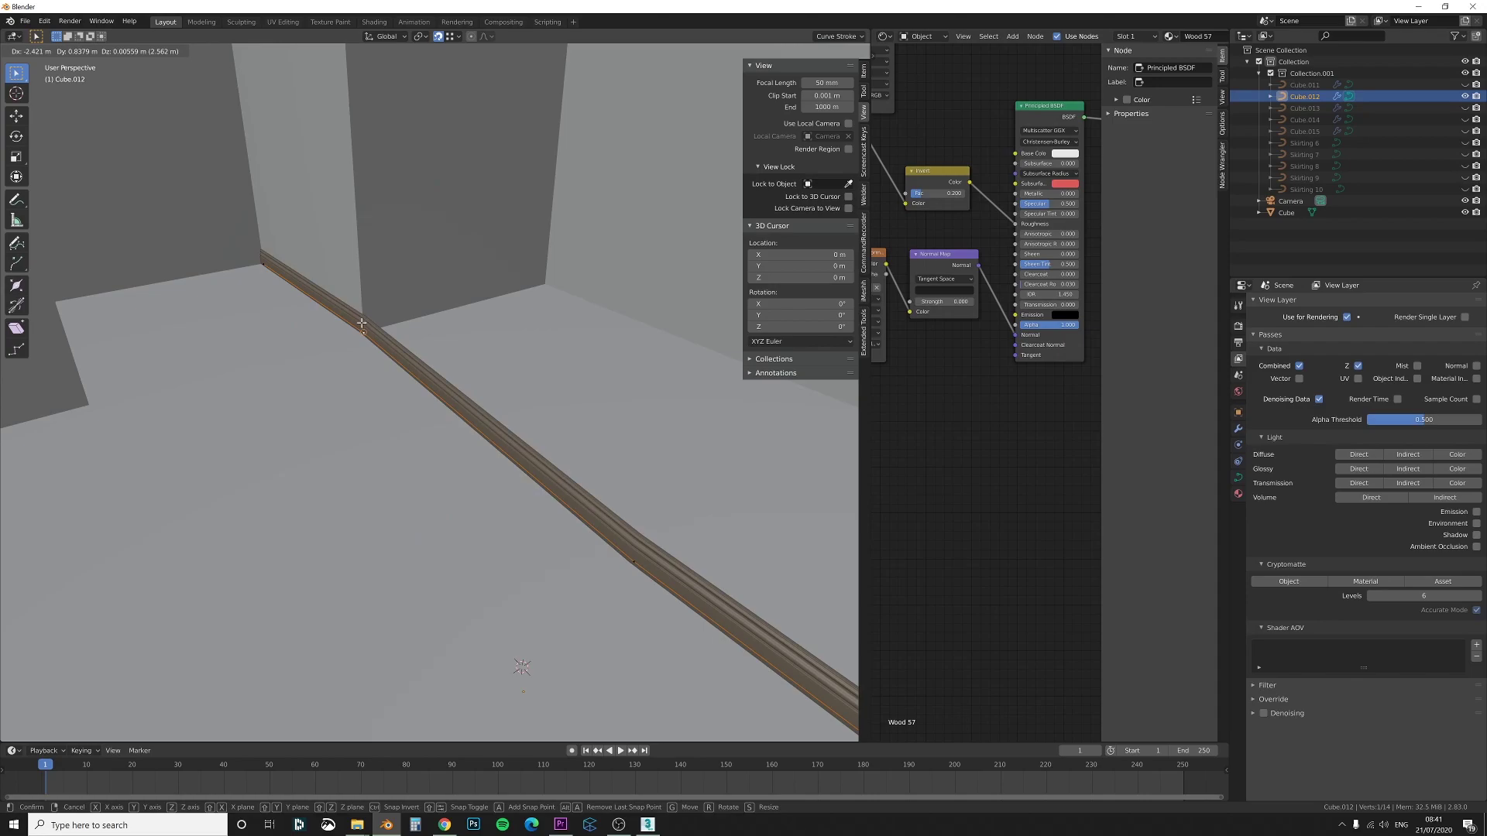
left_click(364, 331)
left_click(644, 563)
key("g")
left_click(544, 285)
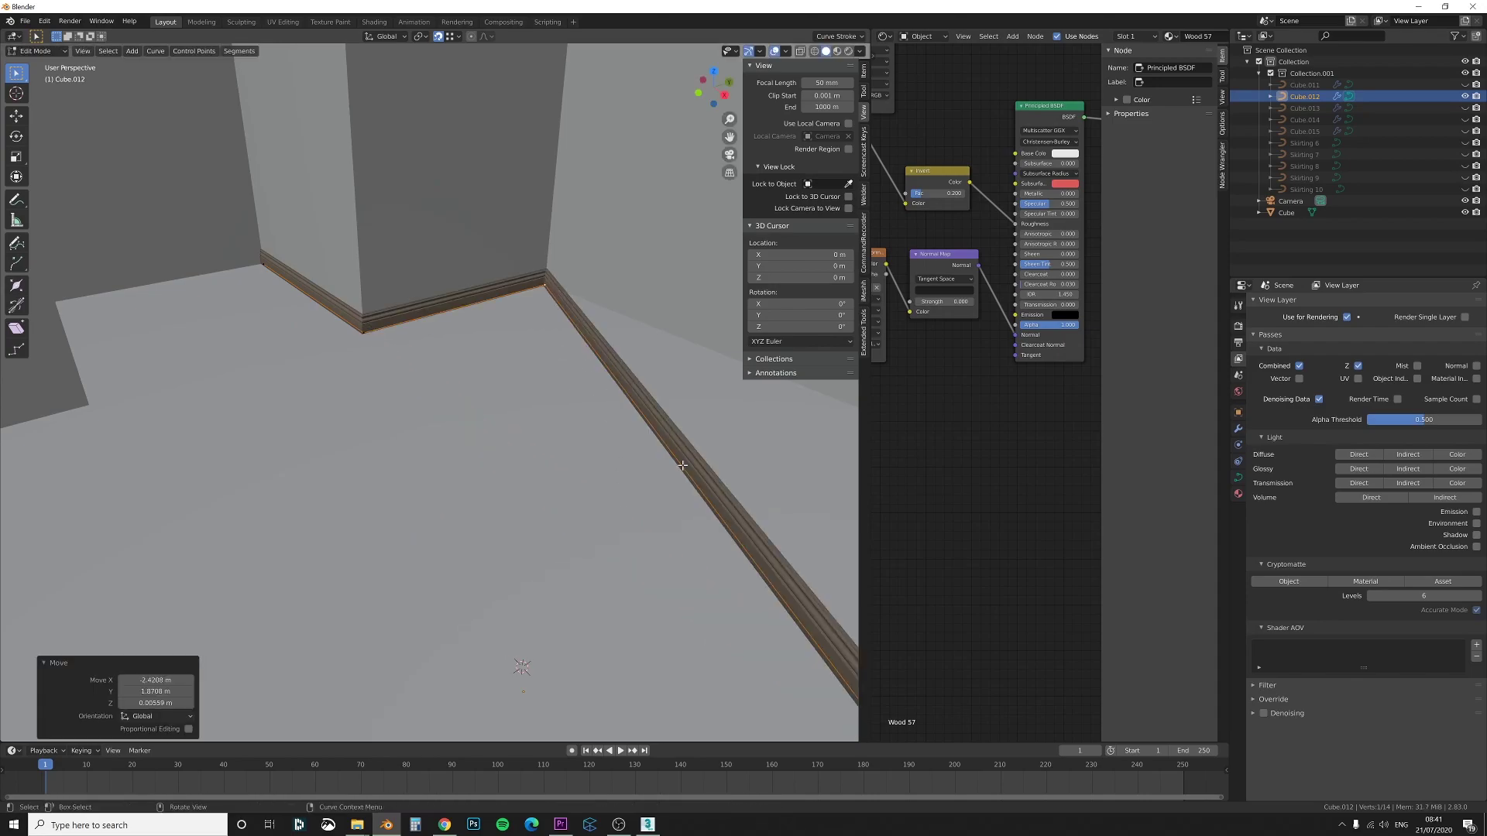
Snap the next skirting point onto the far floor corner of the room
middle_click_drag(685, 462, 748, 463)
middle_click_drag(747, 463, 517, 405, "shift")
left_click(638, 416)
key("g")
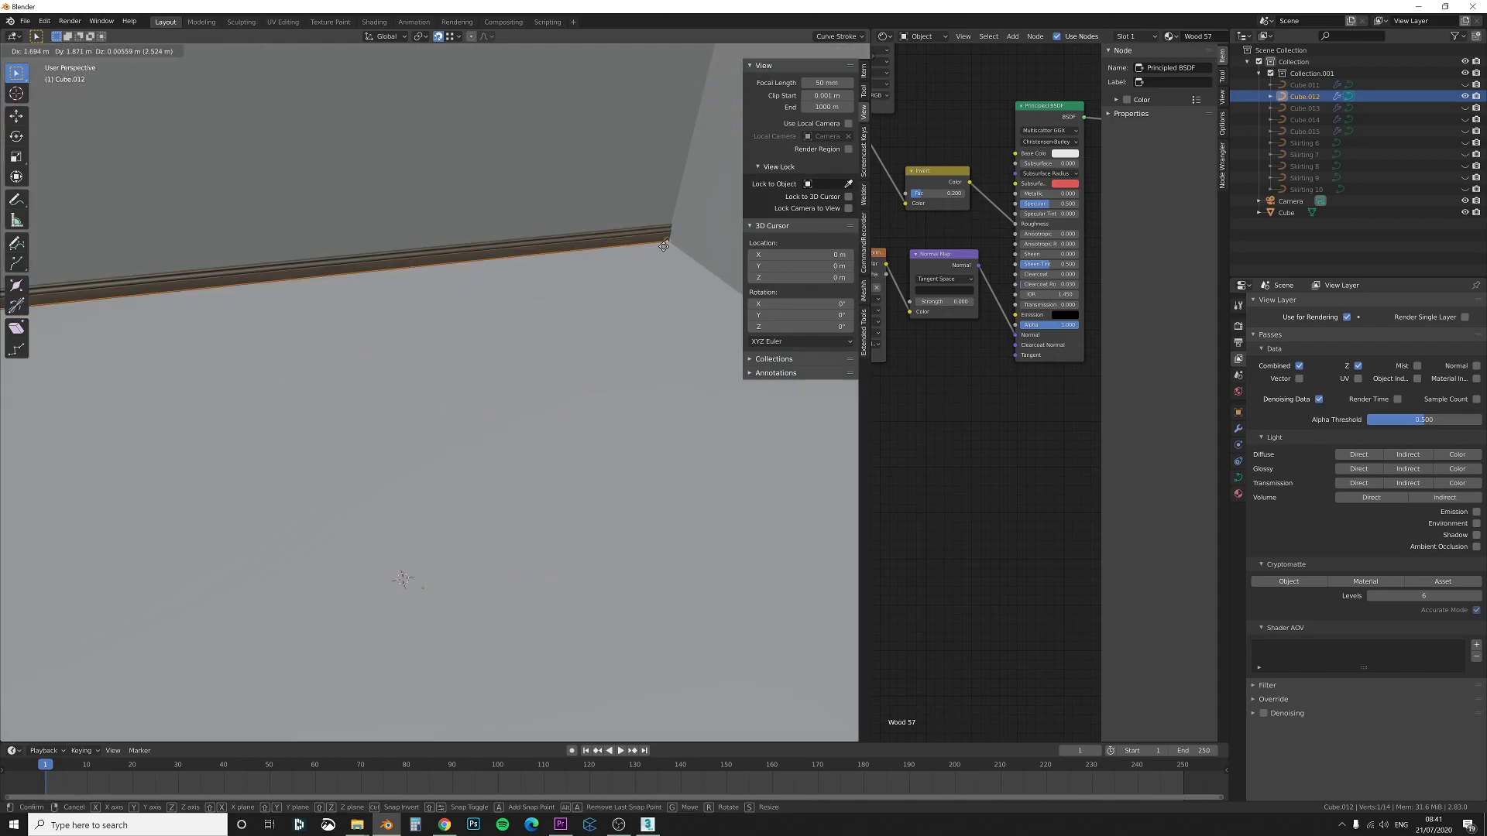
left_click(664, 247)
Extrude the skirting curve from corner to corner along the remaining walls and around the alcove
middle_click_drag(349, 302, 699, 256)
key("e")
left_click(532, 282)
key("e")
left_click(590, 250)
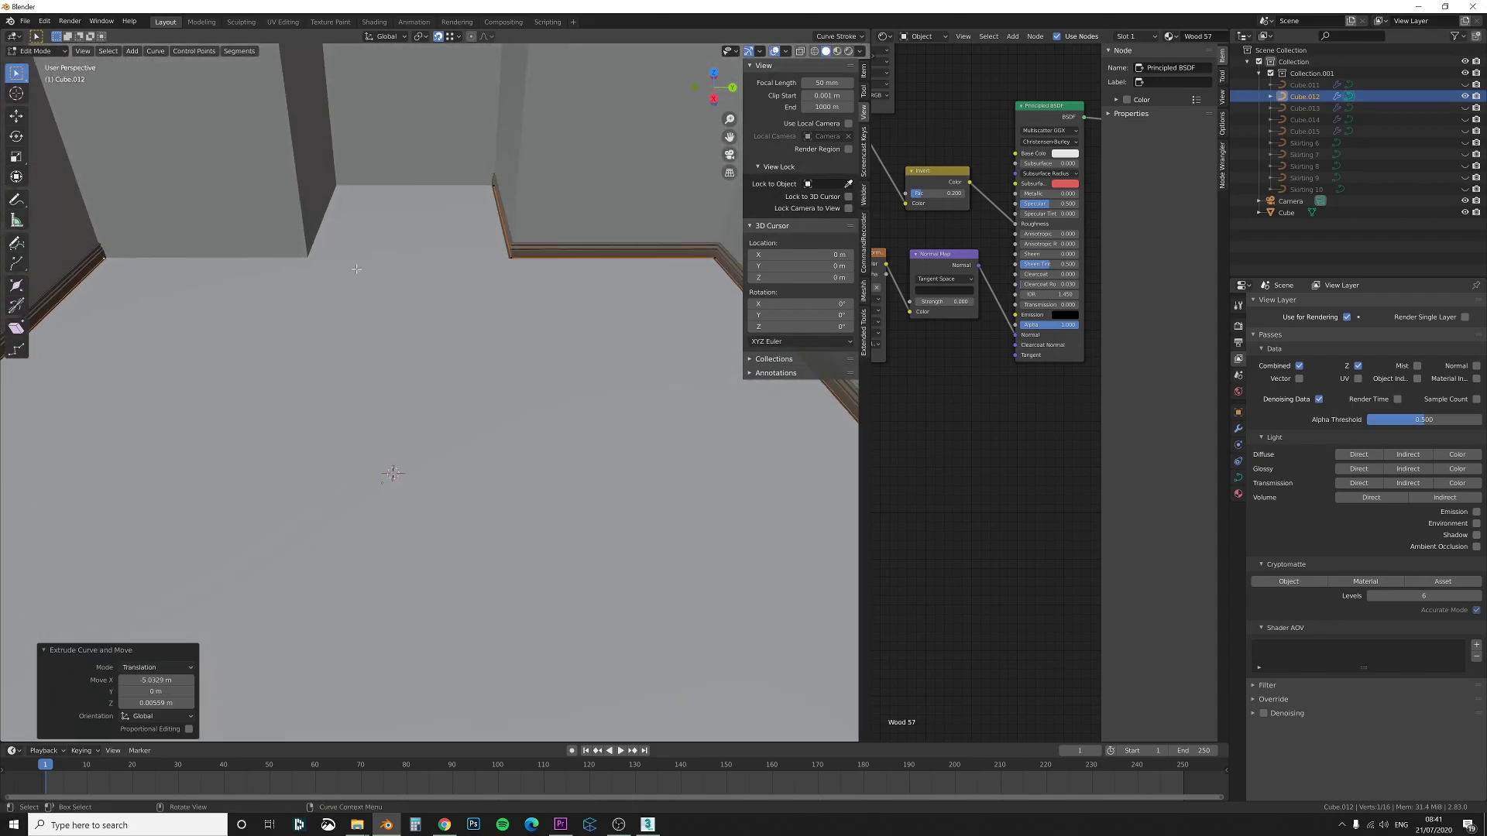
key("e")
left_click(309, 258)
key("e")
left_click(337, 185)
key("Tab")
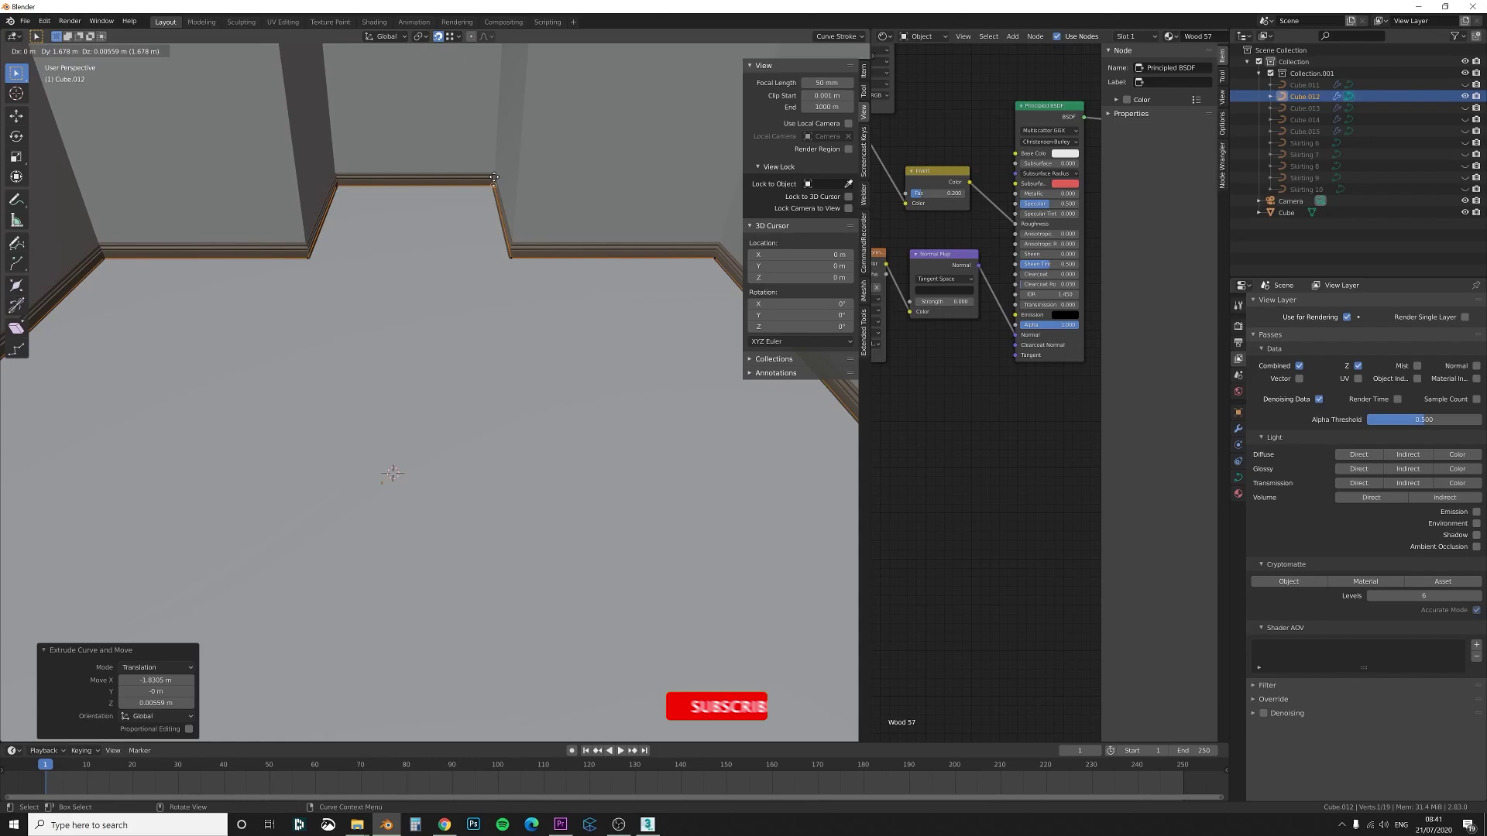
Examine the skirting's mitred corners, its Bevel modifier and its curve geometry settings
middle_click_drag(483, 178, 415, 402)
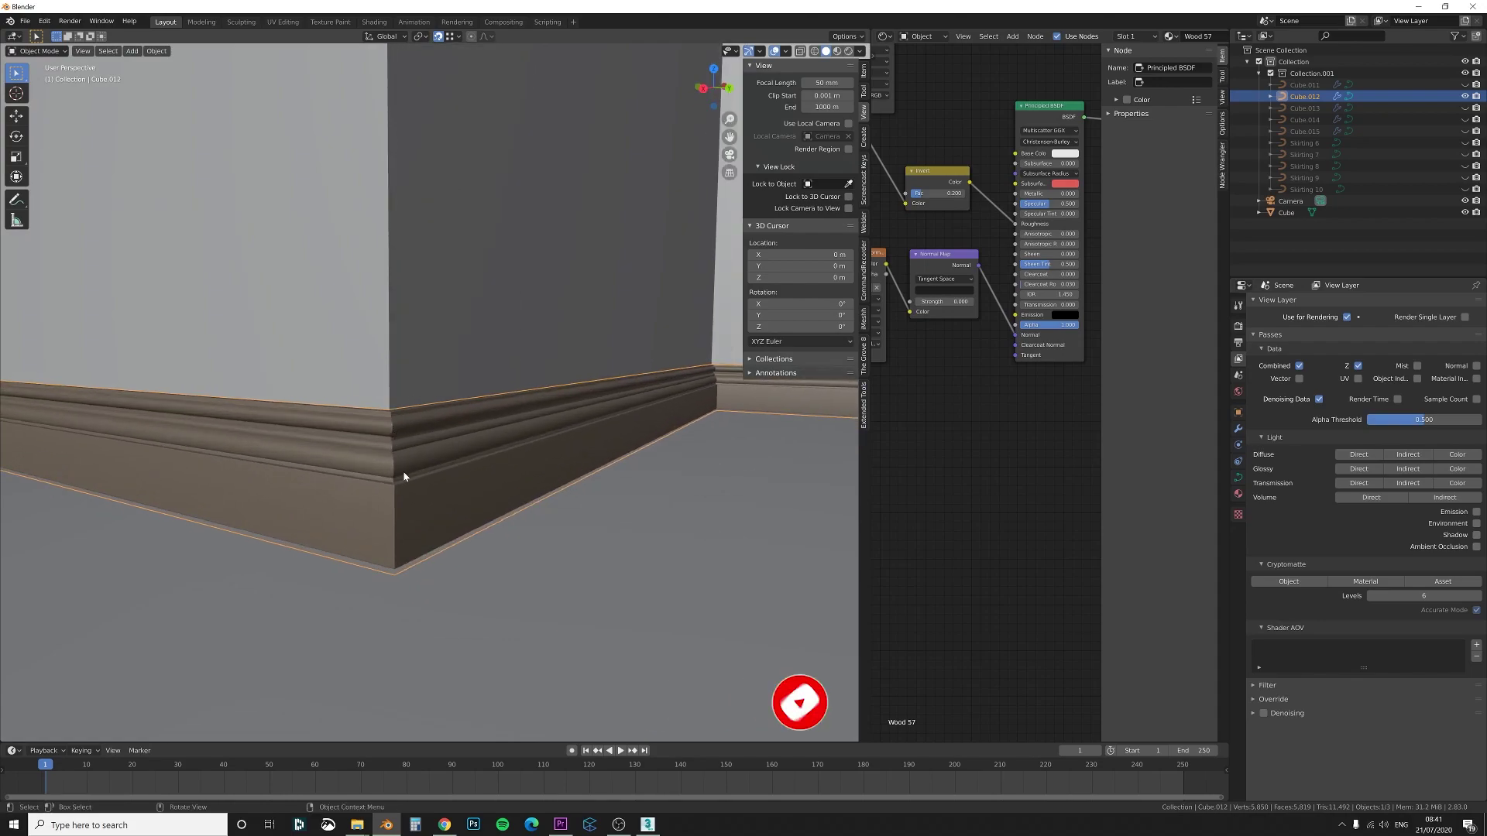
left_click(1237, 428)
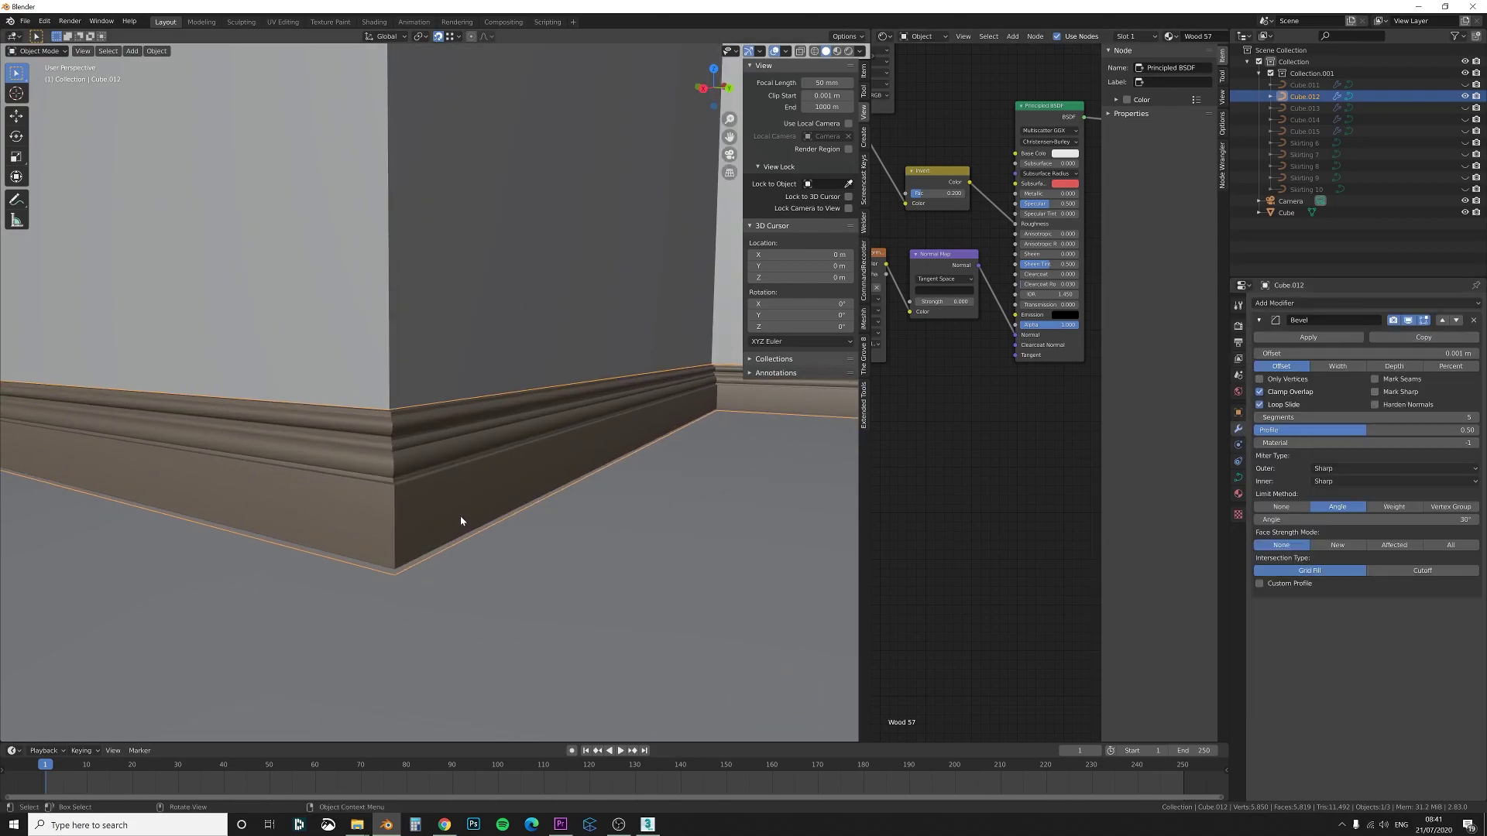
scroll(463, 513, "down", 6)
mouse_move(465, 508)
middle_mouse_down()
mouse_move(489, 458)
mouse_move(504, 504)
mouse_move(475, 503)
middle_mouse_up()
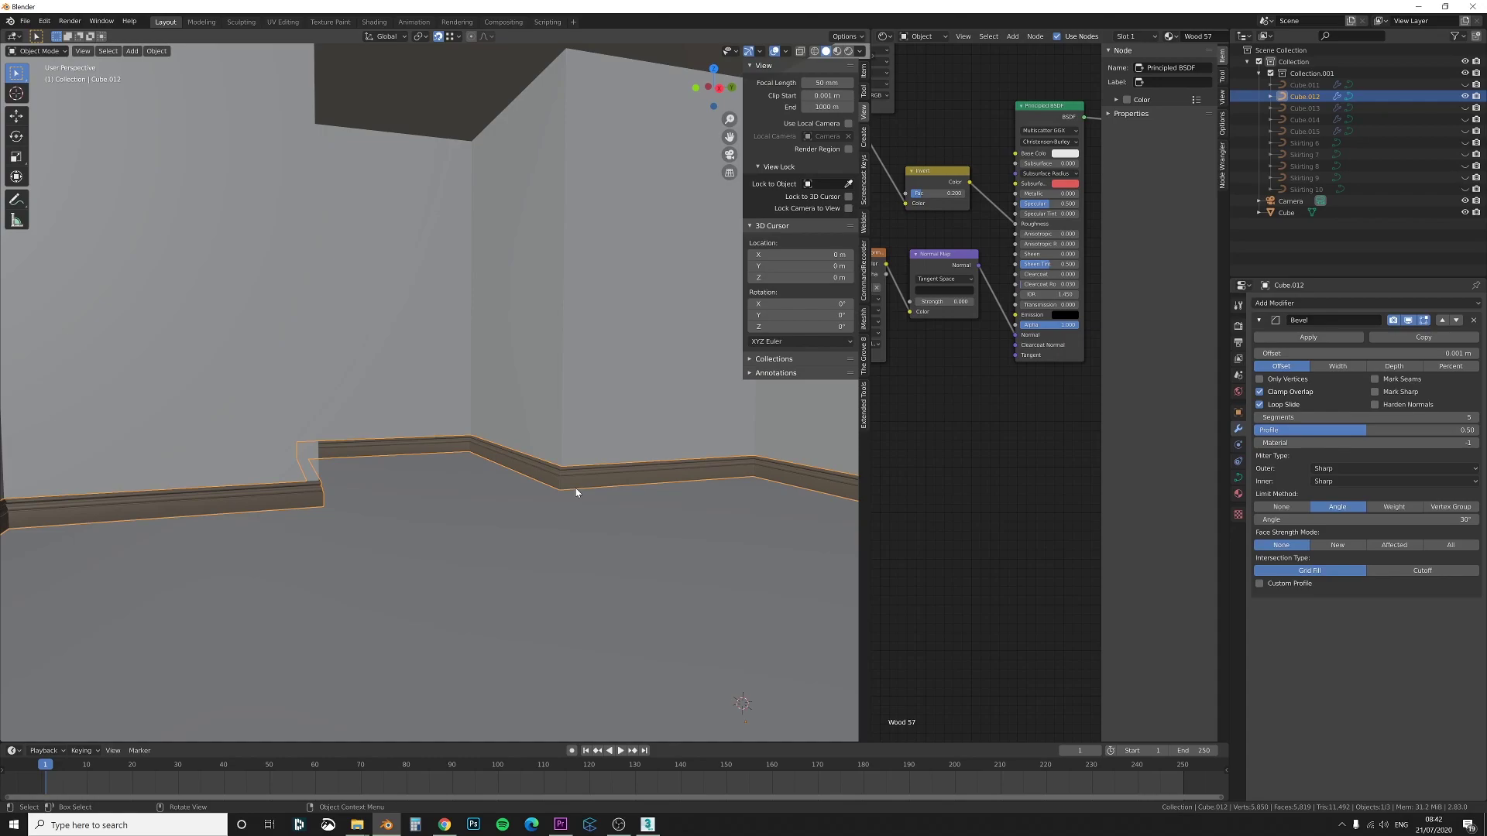
middle_click_drag(576, 488, 498, 504)
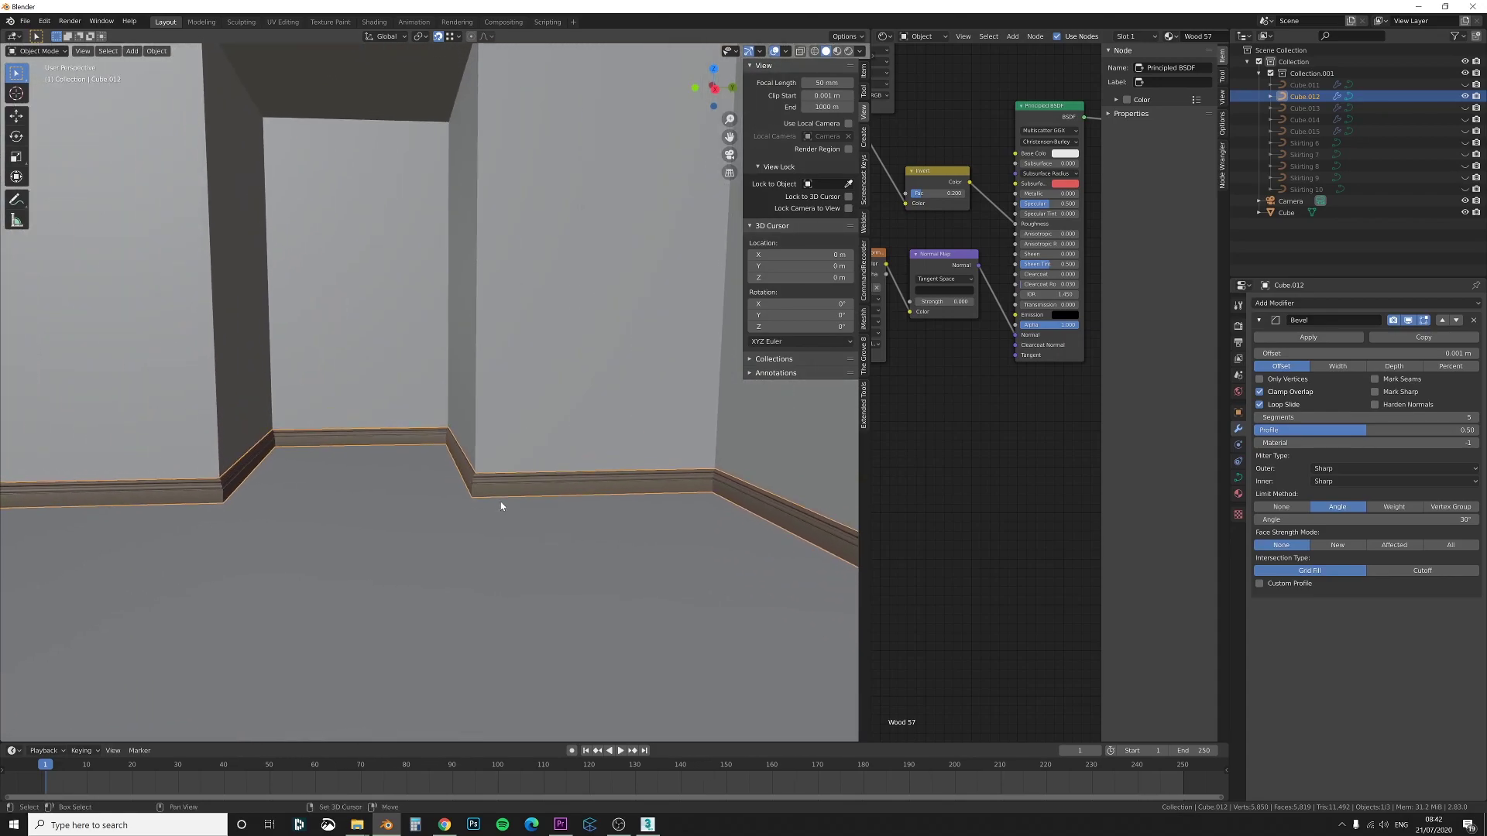
left_click(1238, 478)
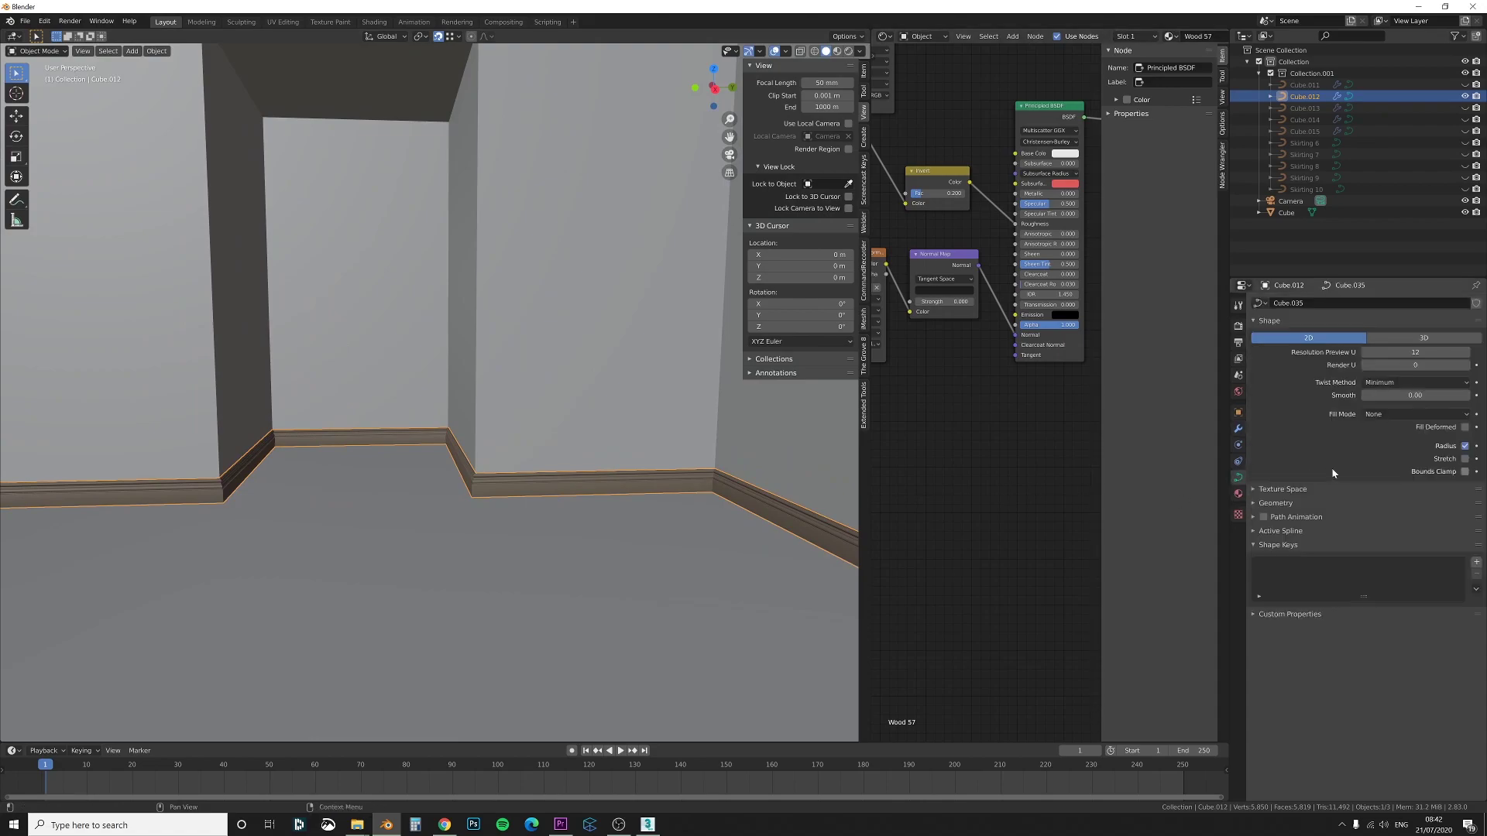
left_click(1256, 503)
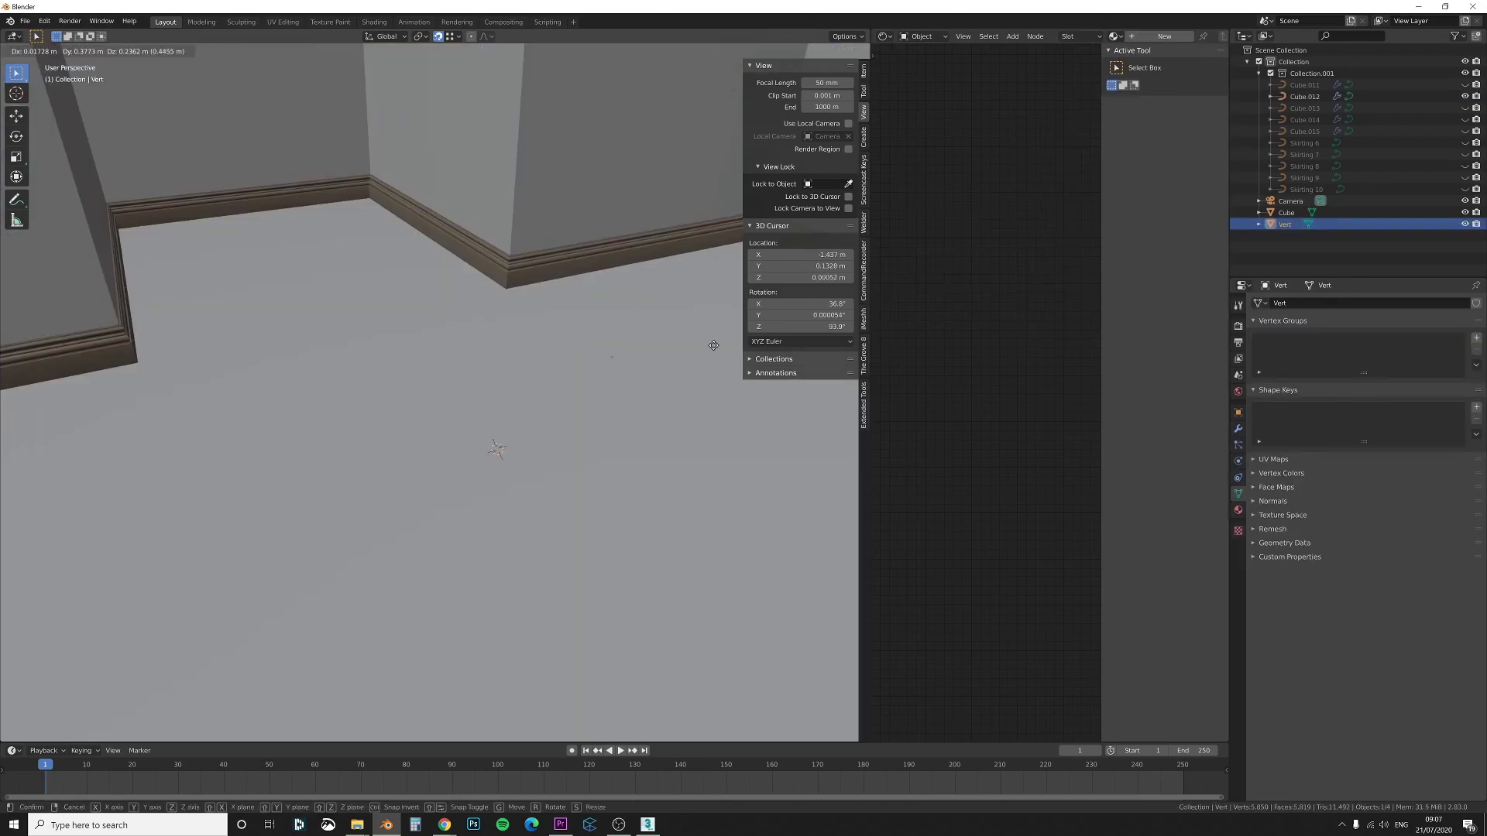
Unhide all skirting samples and profile curves, and select the Skirting 6 profile on the floor
key("x")
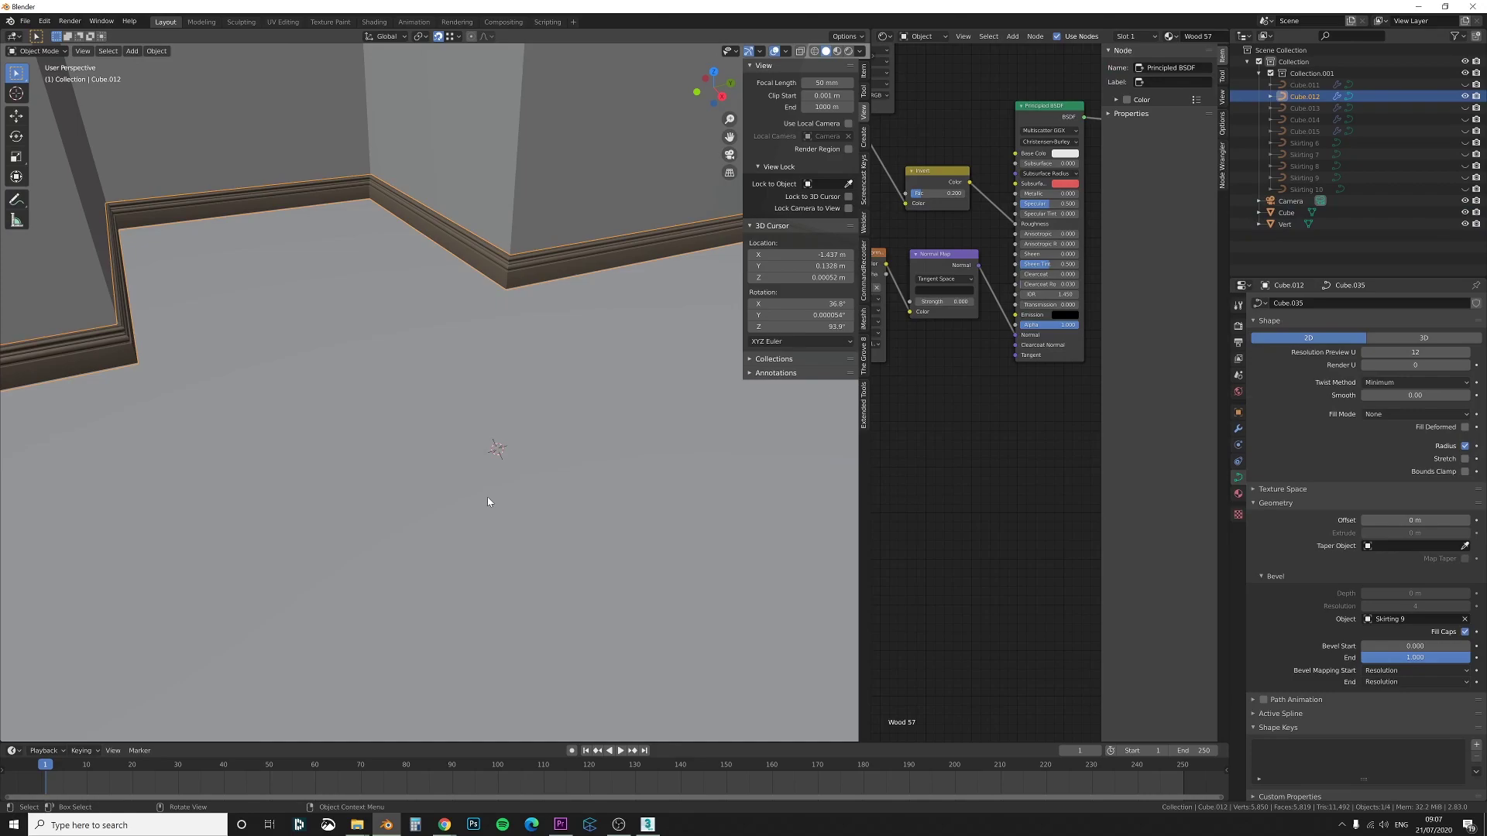
key("alt+h")
middle_click_drag(487, 501, 440, 422)
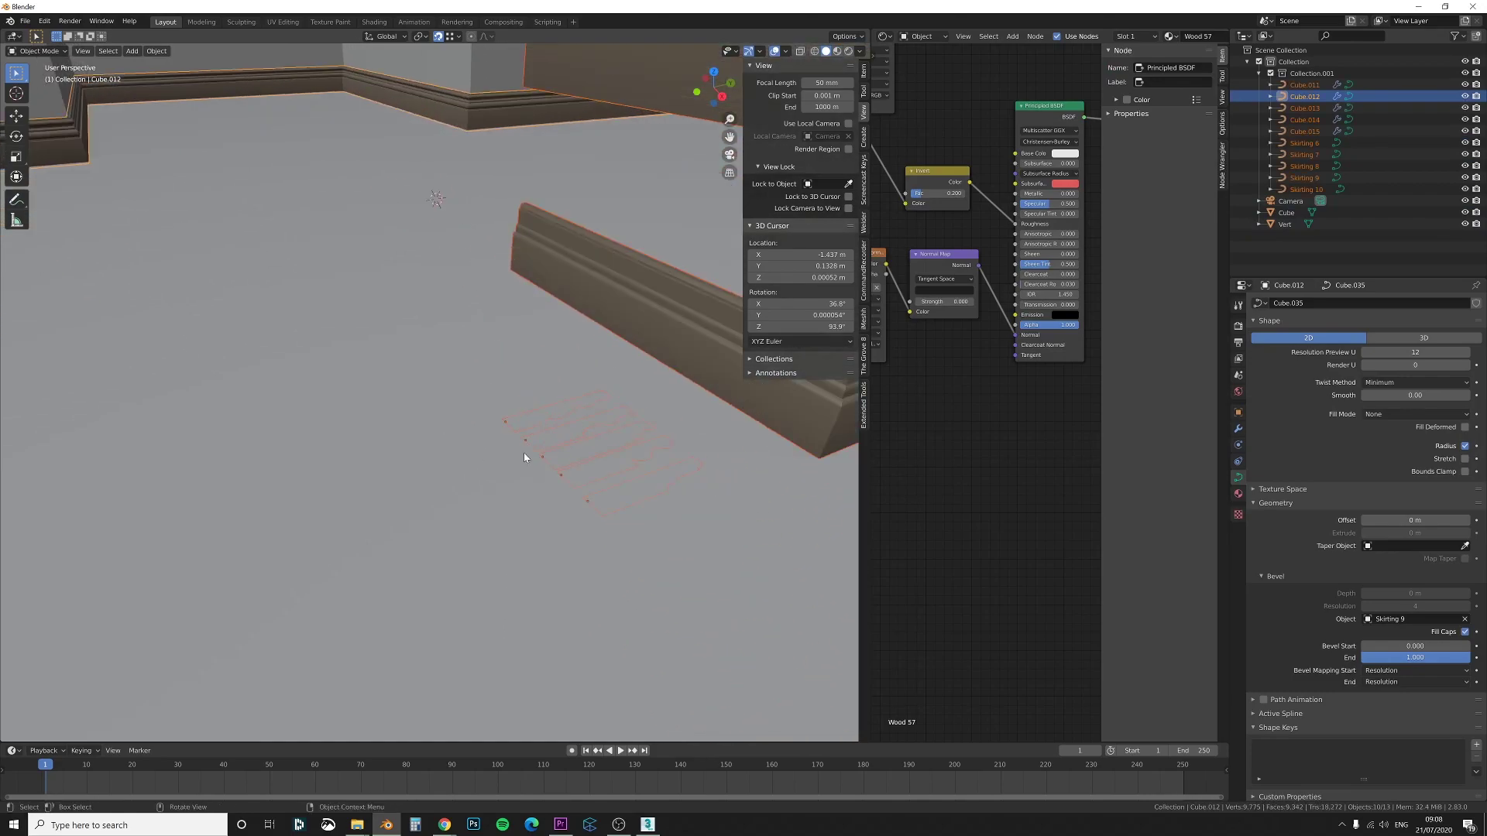
middle_click_drag(593, 430, 556, 477, "shift")
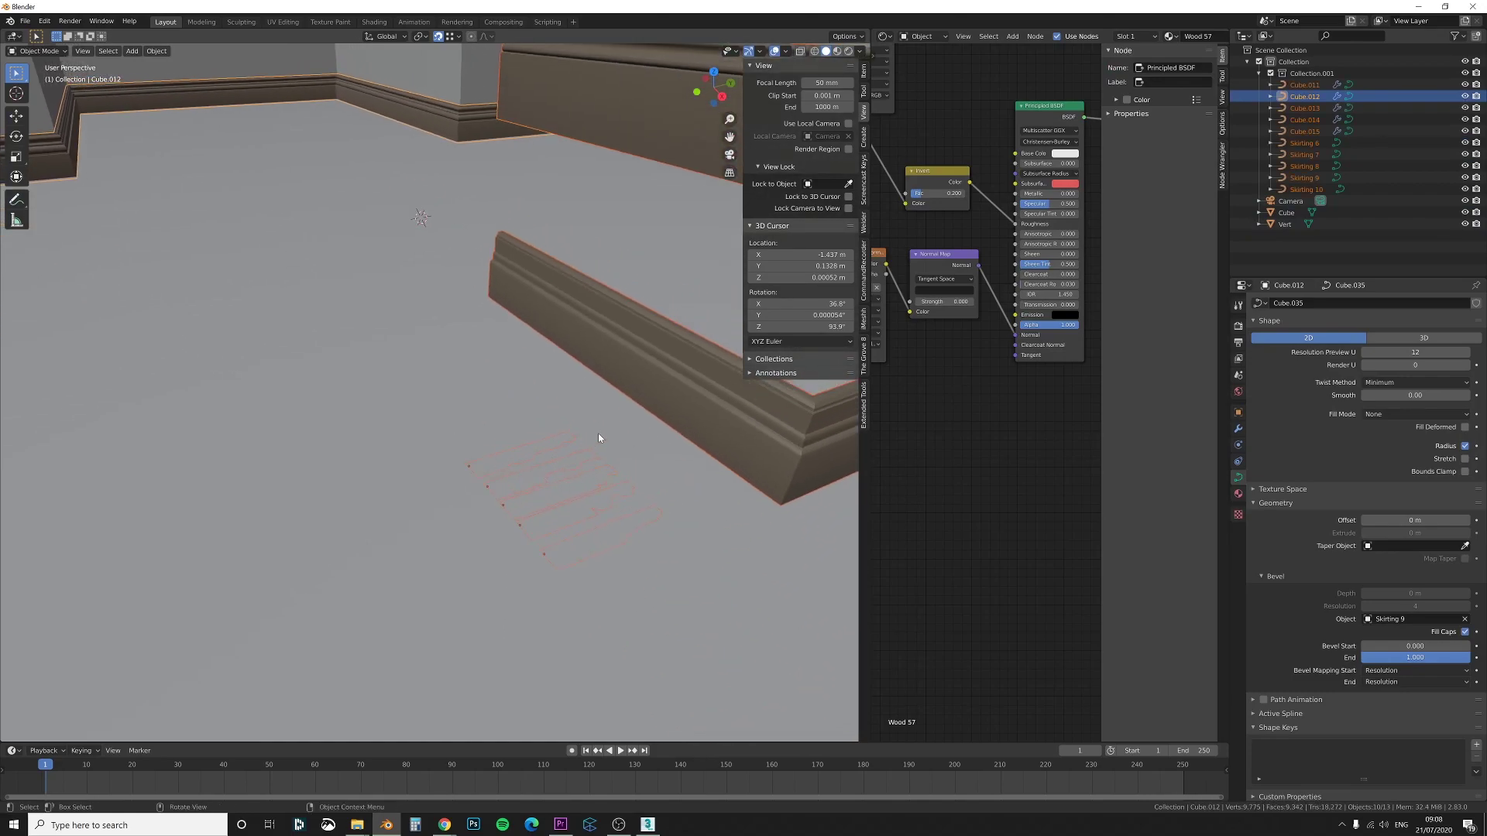
left_click(468, 468)
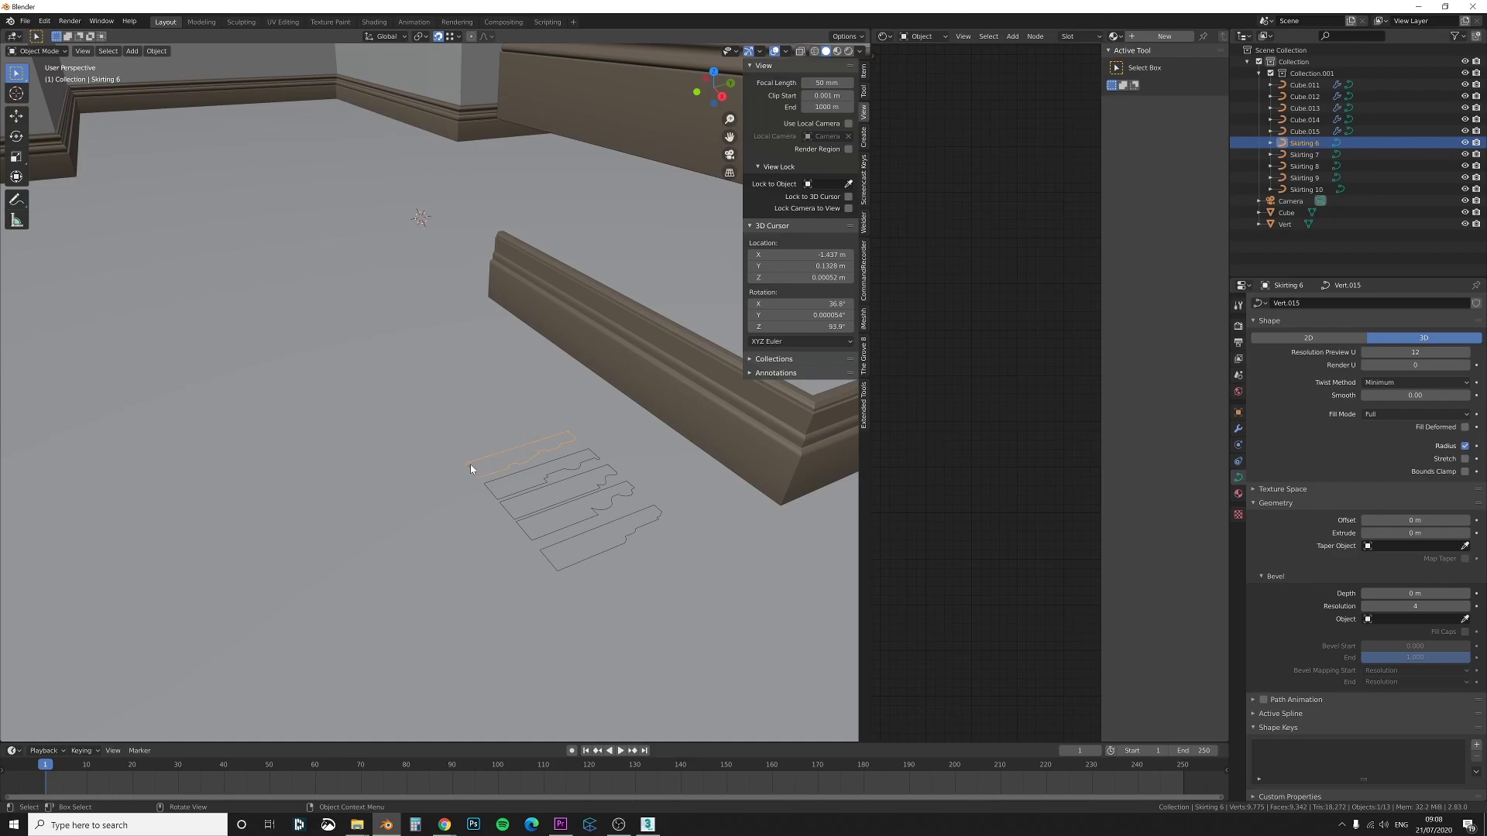
middle_click_drag(449, 494, 555, 495, "shift")
Check in the preferences that the Add Mesh: Extra Objects add-on is enabled
left_click(45, 21)
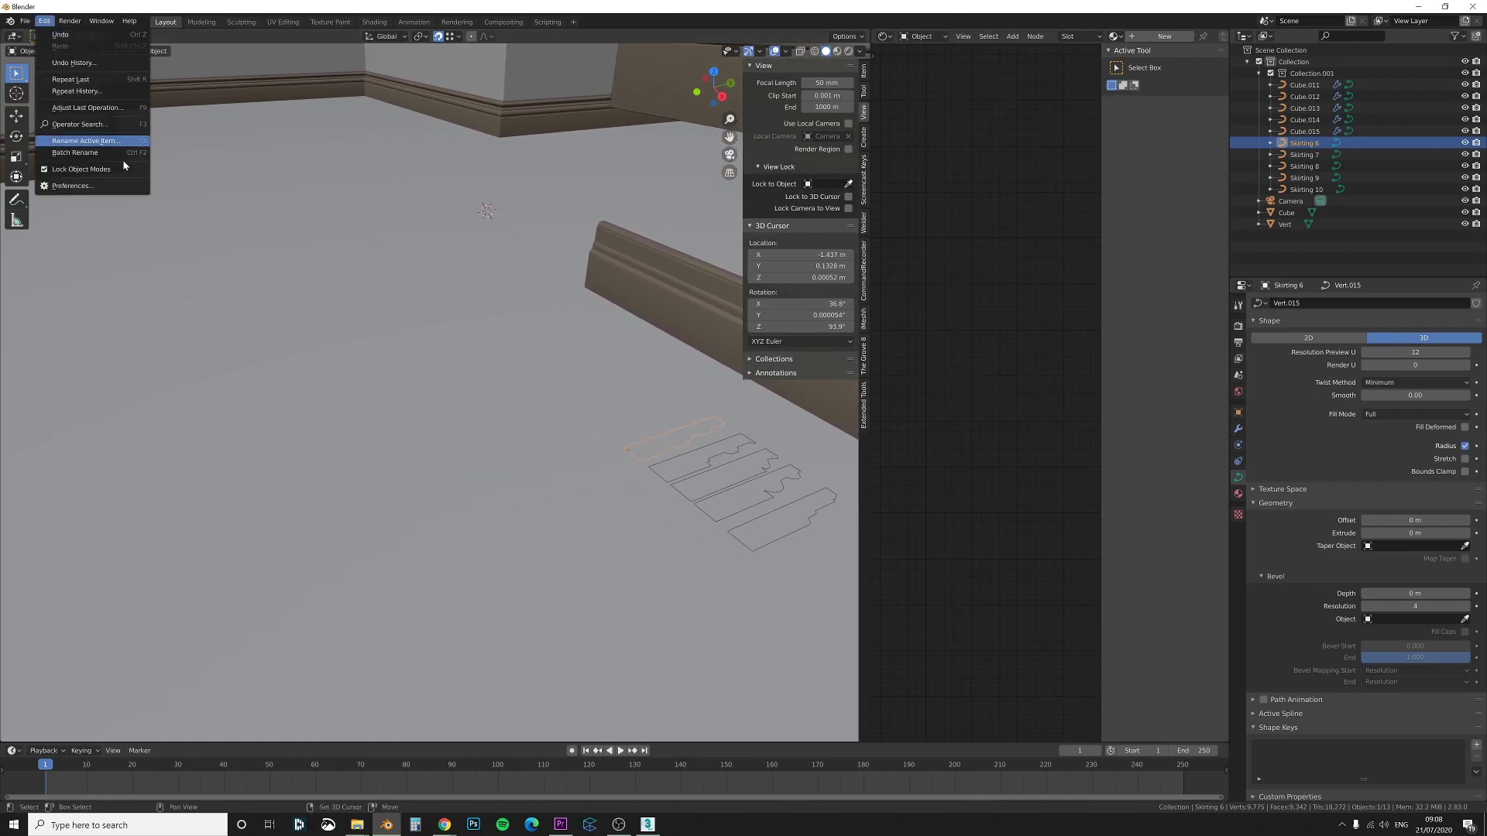
left_click(66, 187)
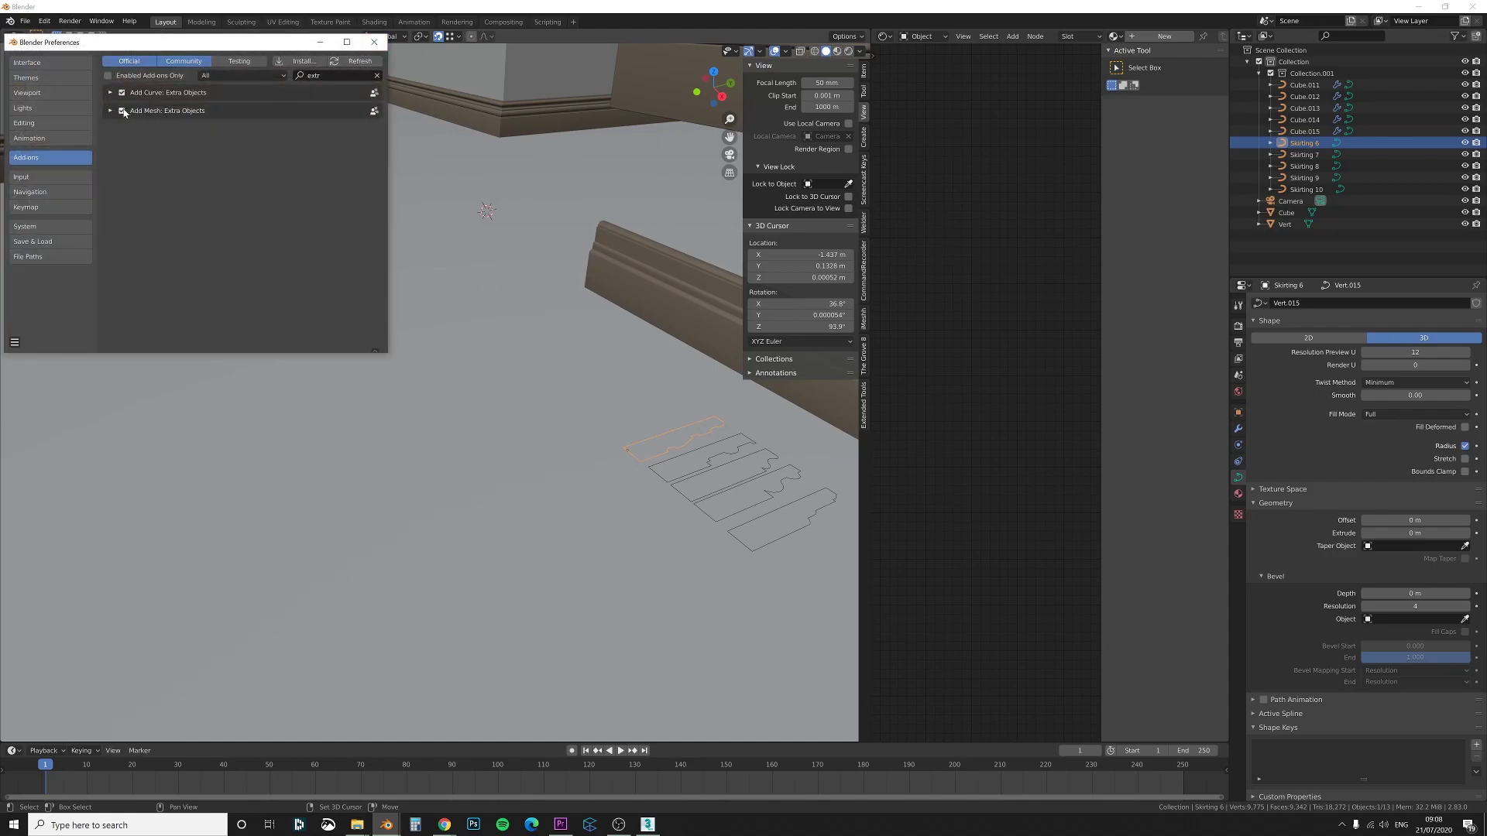
left_click(374, 42)
Place the 3D cursor on the floor beside the profile curves and add a single vertex there
middle_click_drag(581, 473, 519, 472, "shift")
right_click(439, 487, "shift")
key("shift+a")
mouse_move(440, 486)
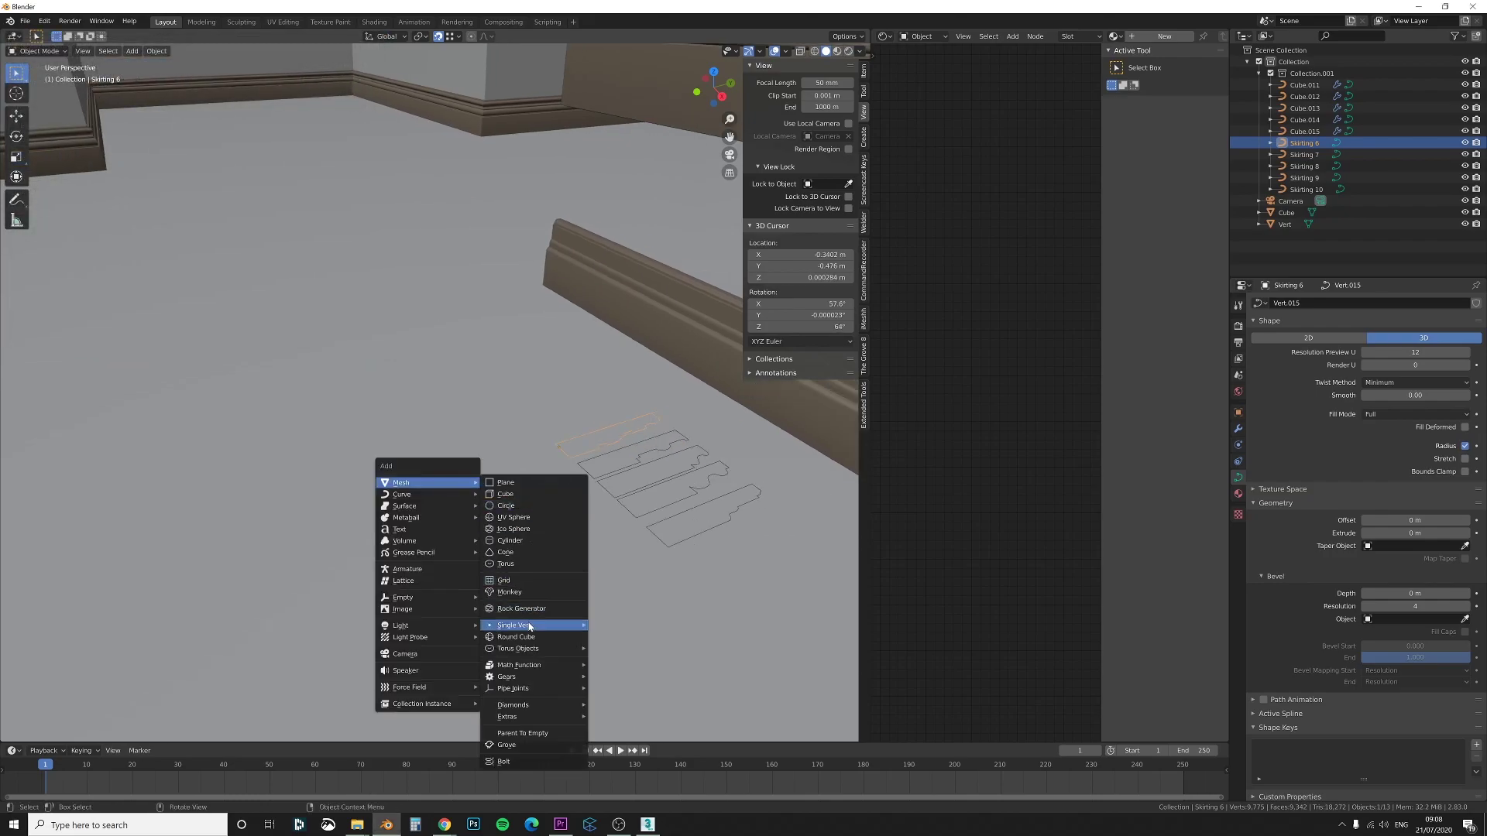
mouse_move(530, 626)
left_click(621, 625)
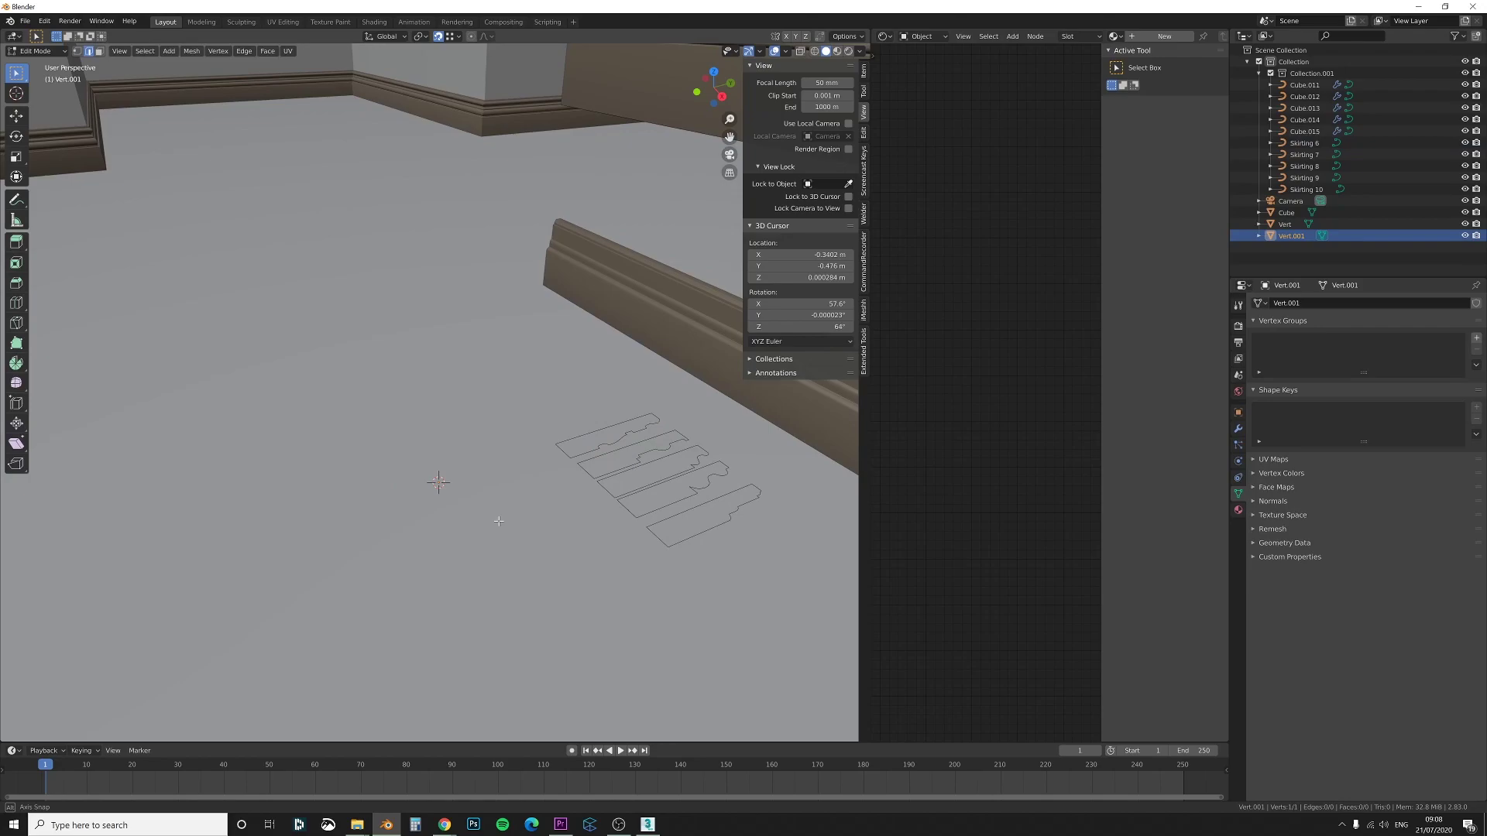
Show the new vertex and the neighbouring profile outlines from the top in wireframe display
middle_click_drag(521, 544, 516, 526)
key("KP_7")
key("z")
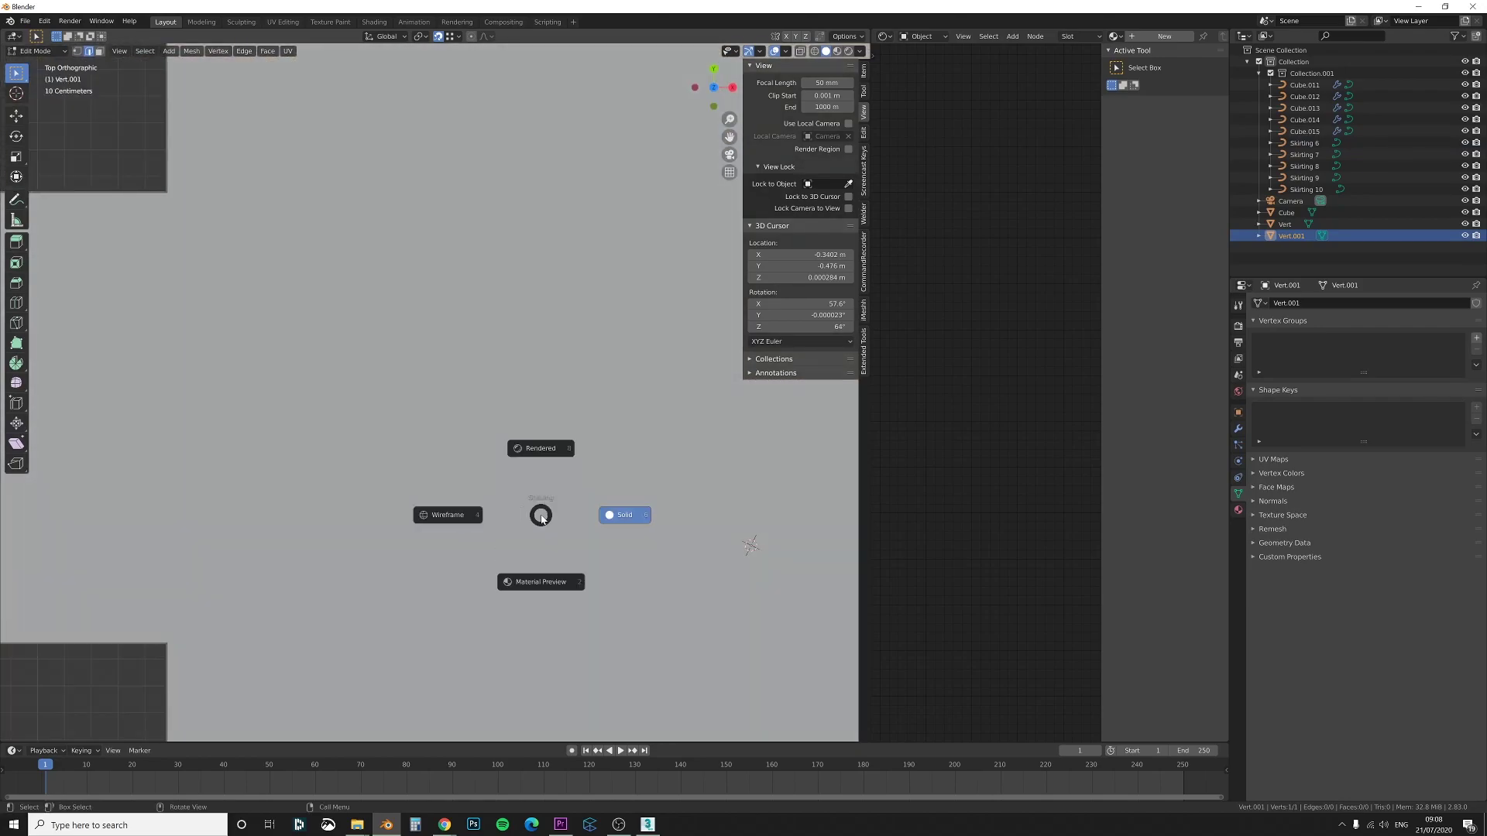
left_click(463, 515)
middle_click_drag(852, 578, 605, 548, "shift")
scroll(465, 488, "up", 8)
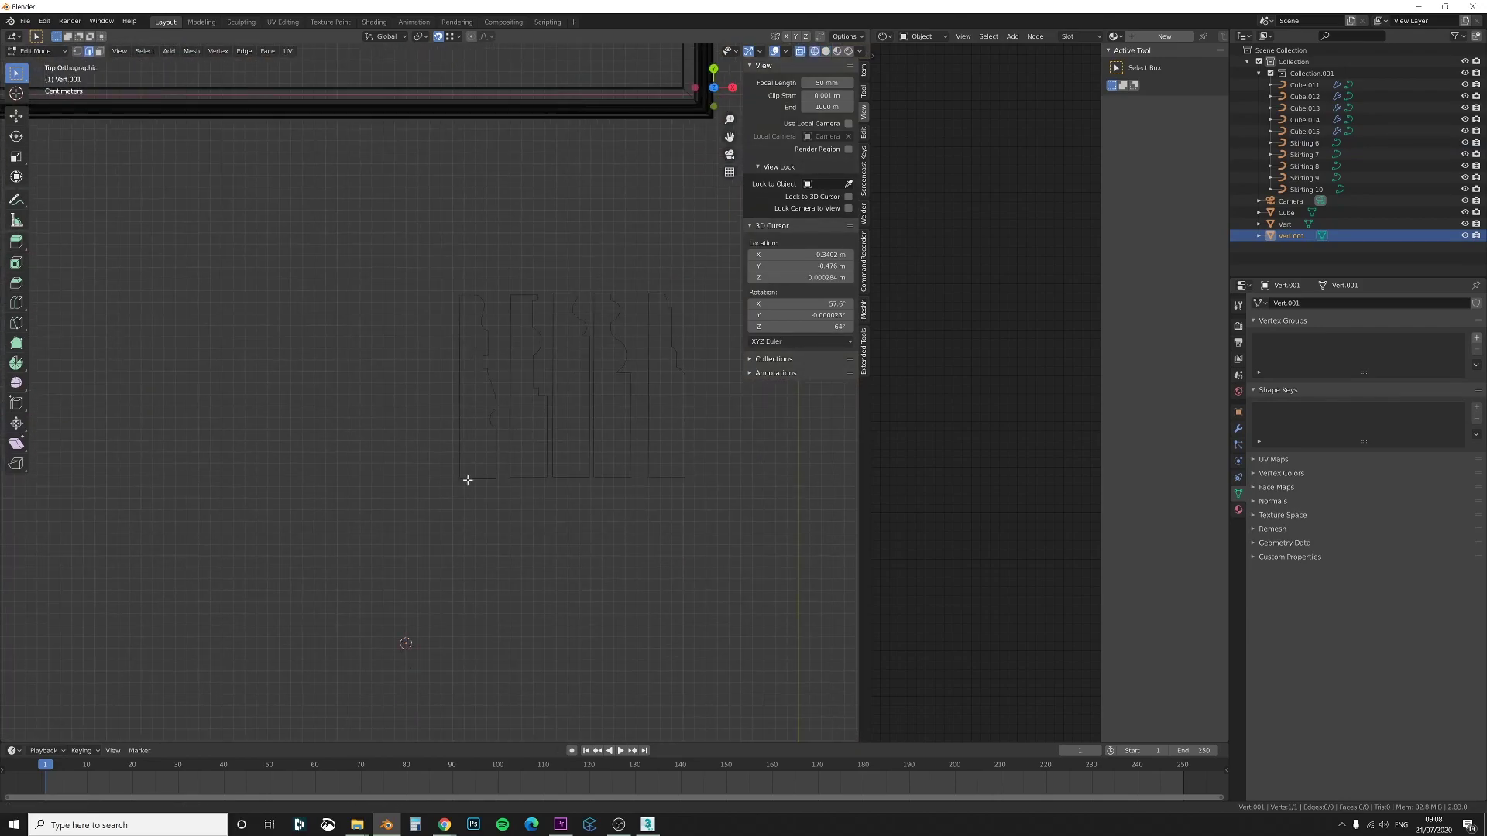
key("Tab")
key("Tab")
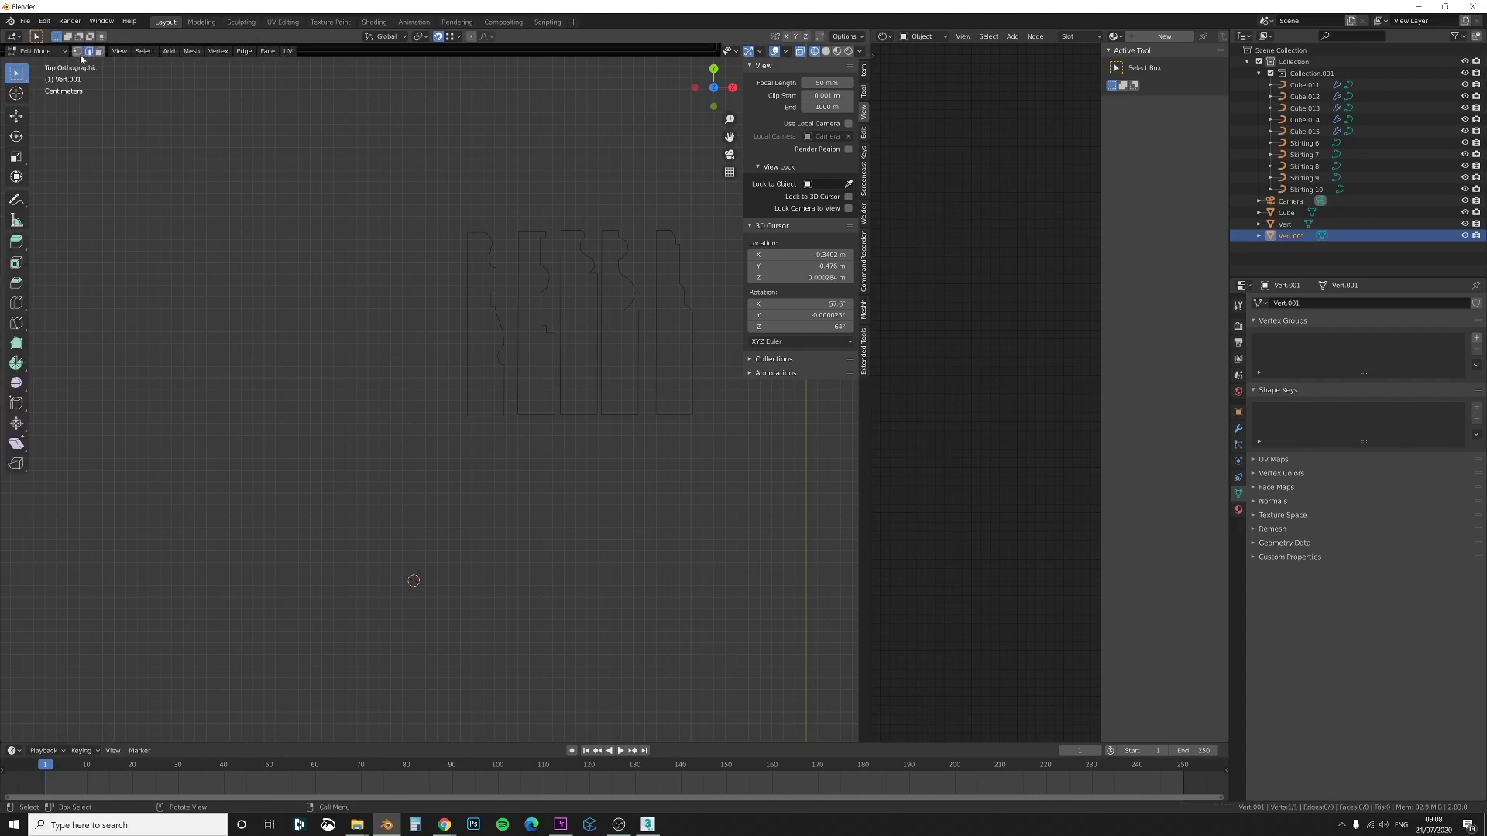
Extrude the vertex along Y into the straight back edge of a new profile, lengthening it with snapping off
key("g")
left_click(522, 456)
key("e")
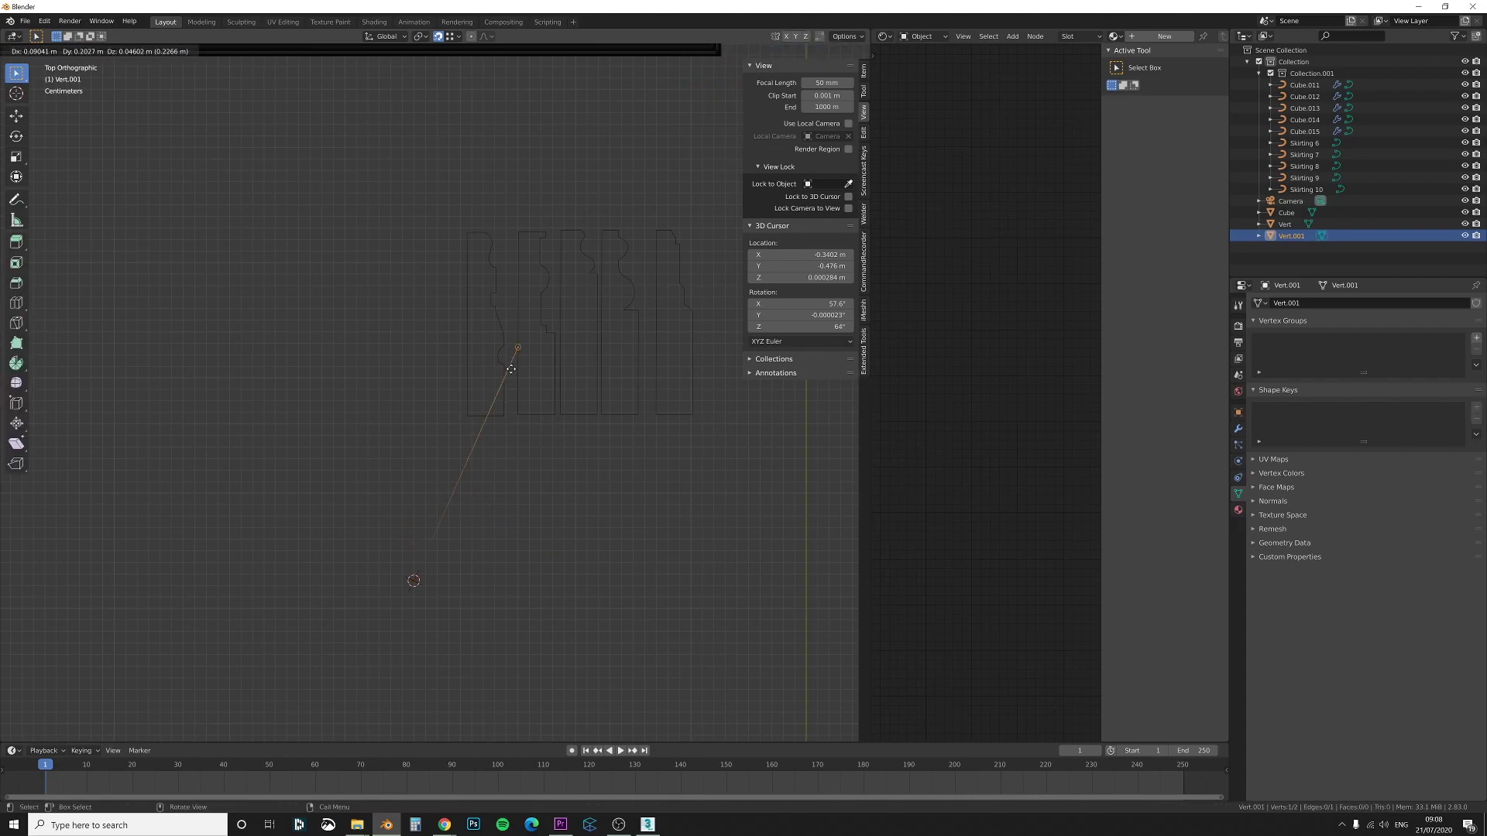
key("y")
left_click(424, 425)
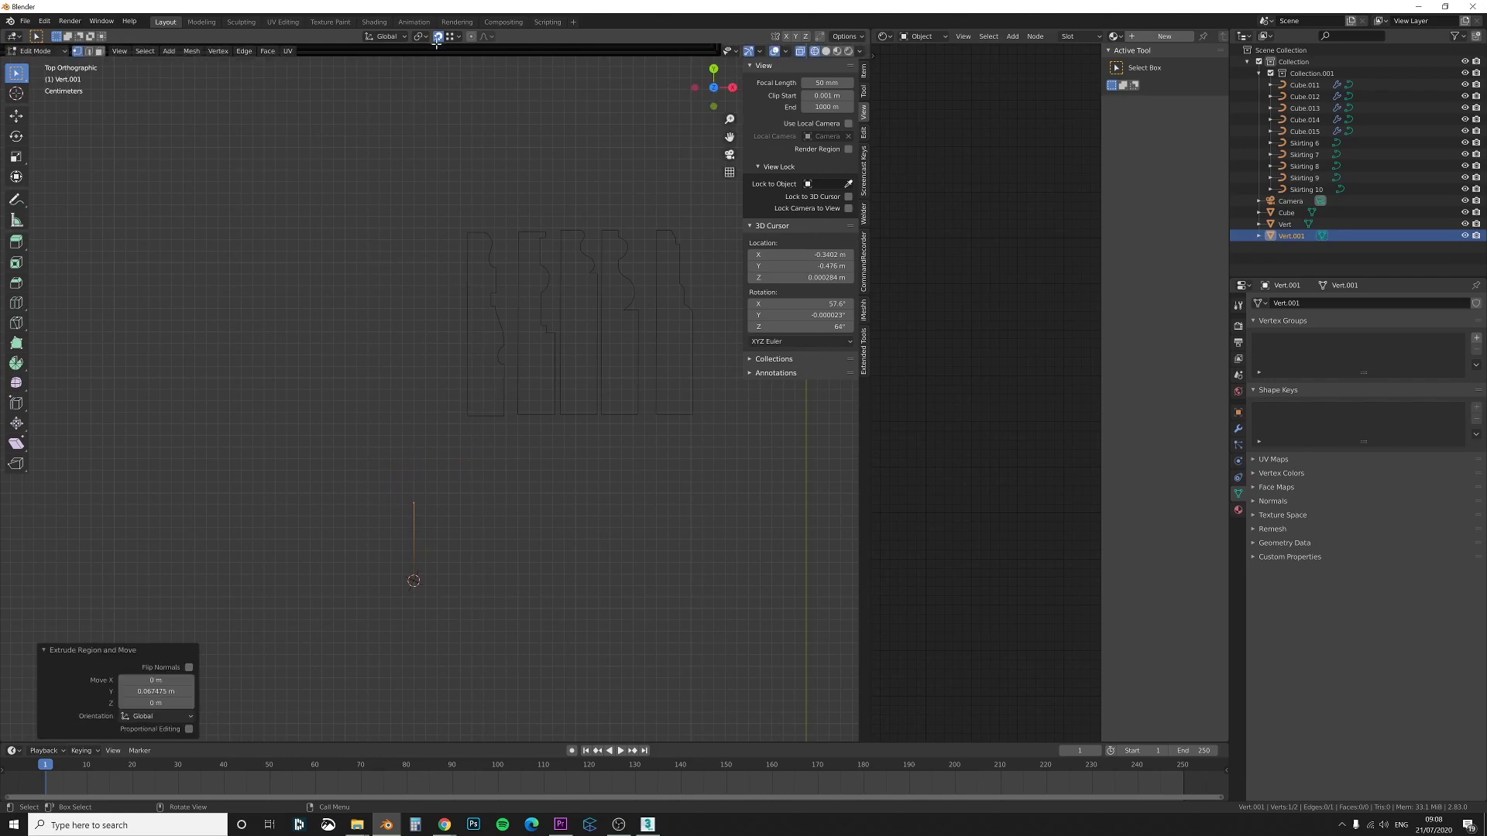
key("g")
key("y")
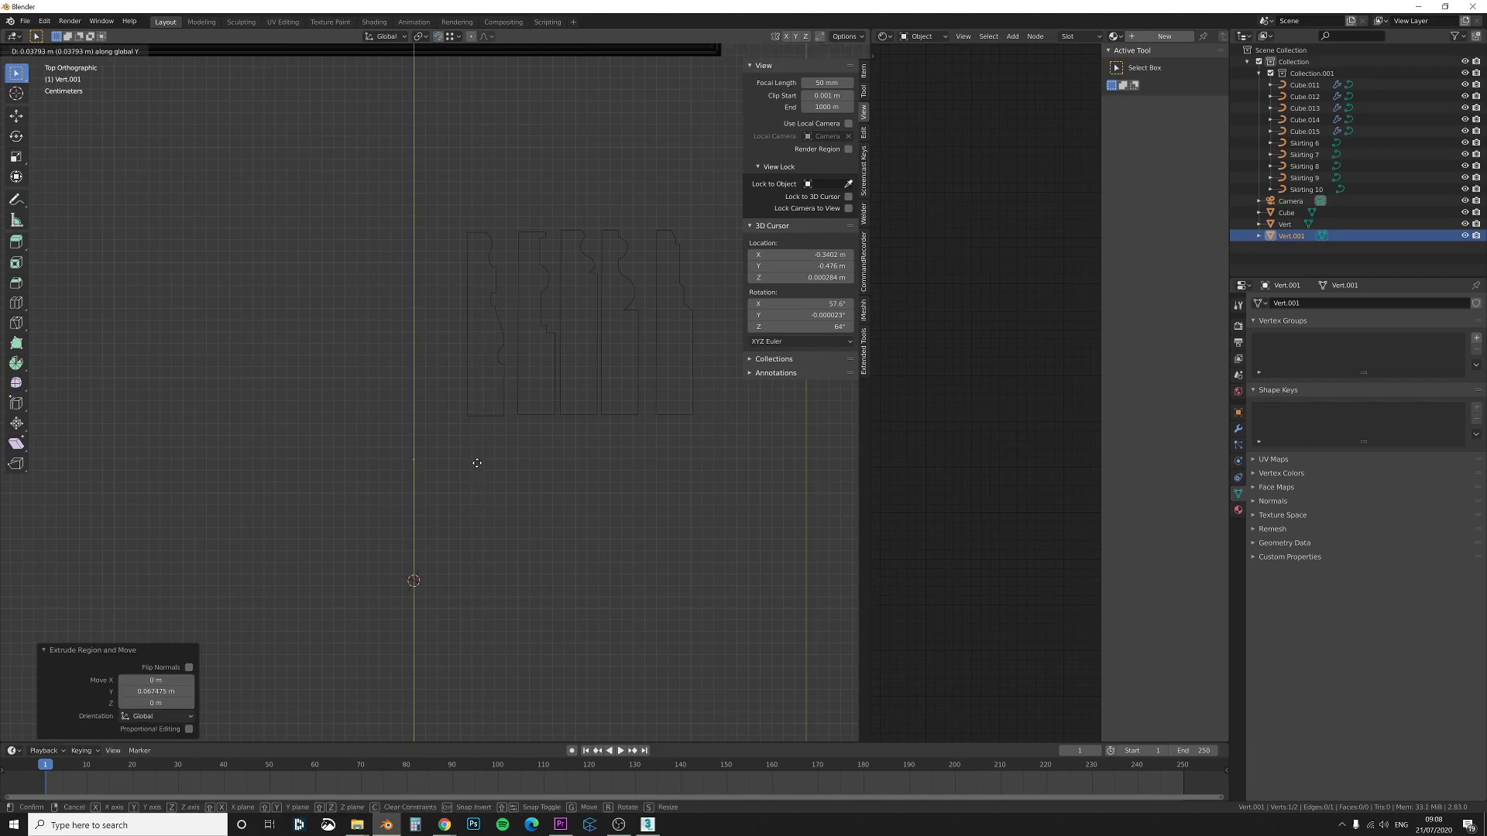
left_click(478, 452)
Extrude a chain of vertices for the profile's short top edge, curved moulded front and projecting foot, ending with a short segment below the foot
key("e")
left_click(499, 456)
key("e")
left_click(501, 475)
key("e")
left_click(510, 492)
key("e")
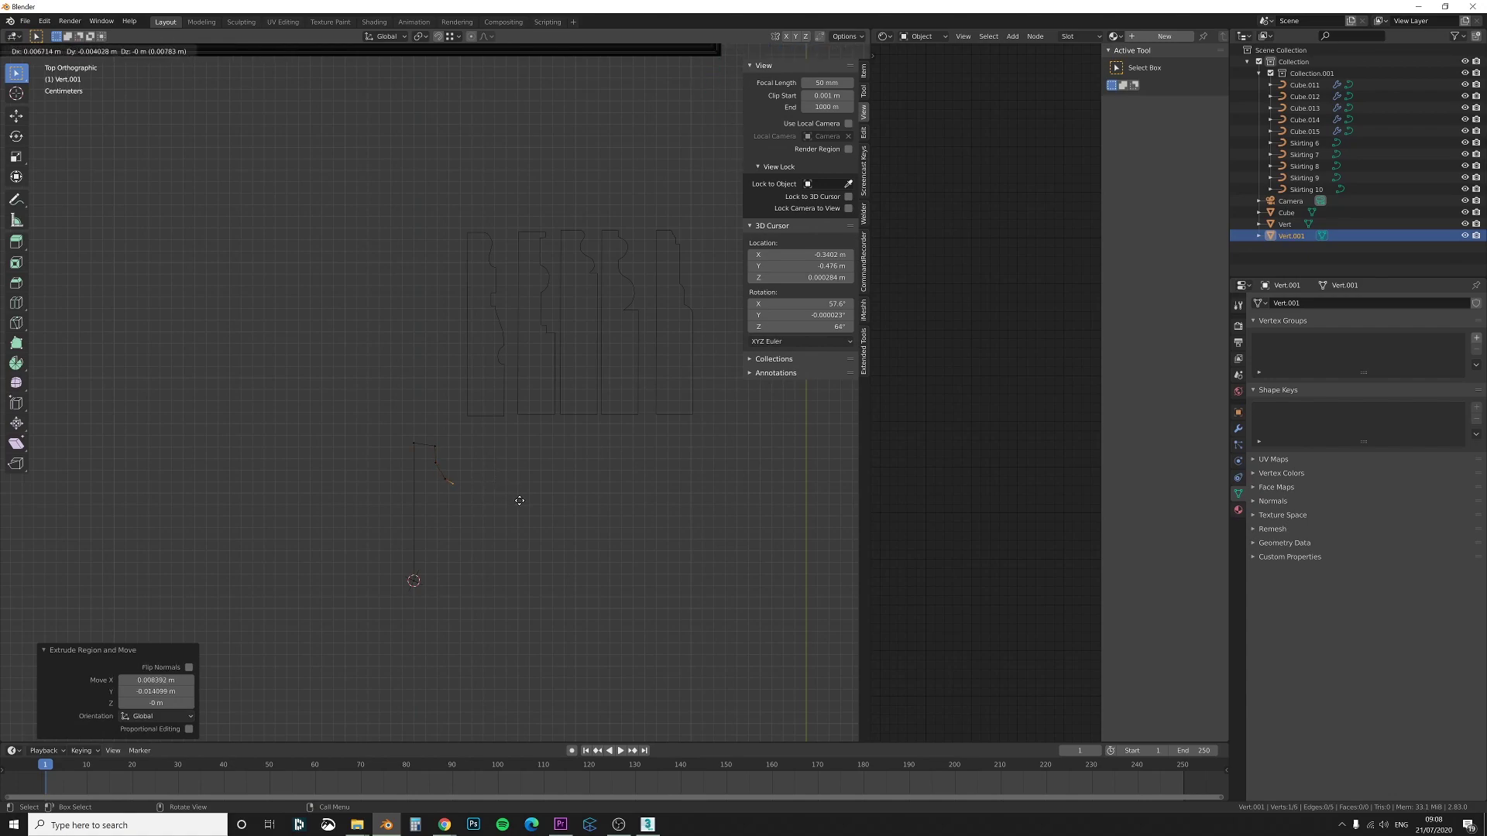
left_click(524, 503)
key("e")
left_click(527, 523)
key("e")
left_click(514, 539)
key("e")
left_click(498, 599)
key("e")
left_click(509, 618)
key("e")
left_click(545, 626)
key("e")
left_click(539, 655)
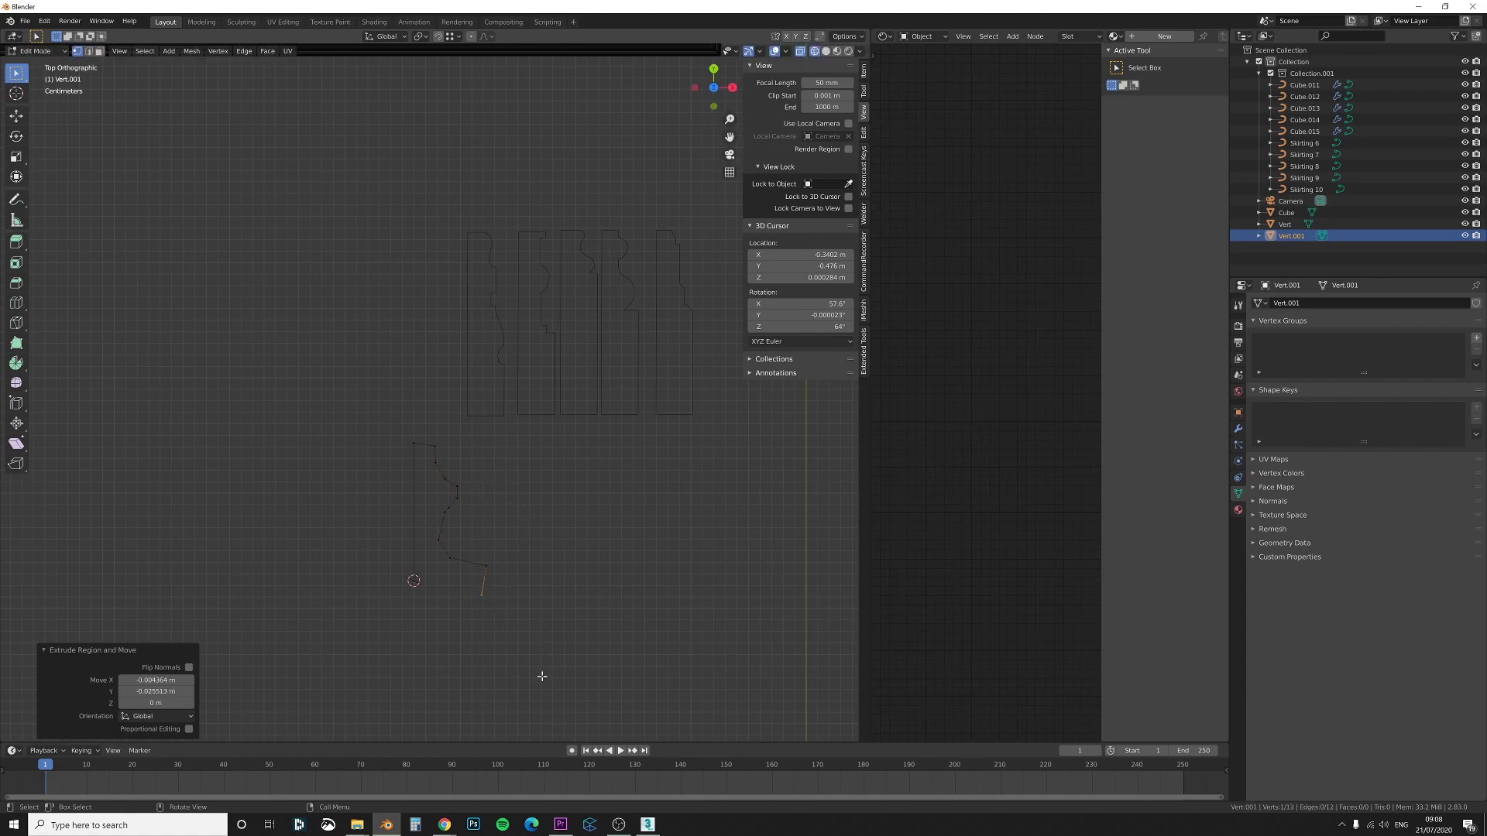
Extrude the profile's bottom edge back toward the start vertex and flatten it by scaling to 0 along Y
key("e")
left_click(498, 640)
left_click(448, 582, "shift")
key("s")
key("y")
key("0")
key("Return")
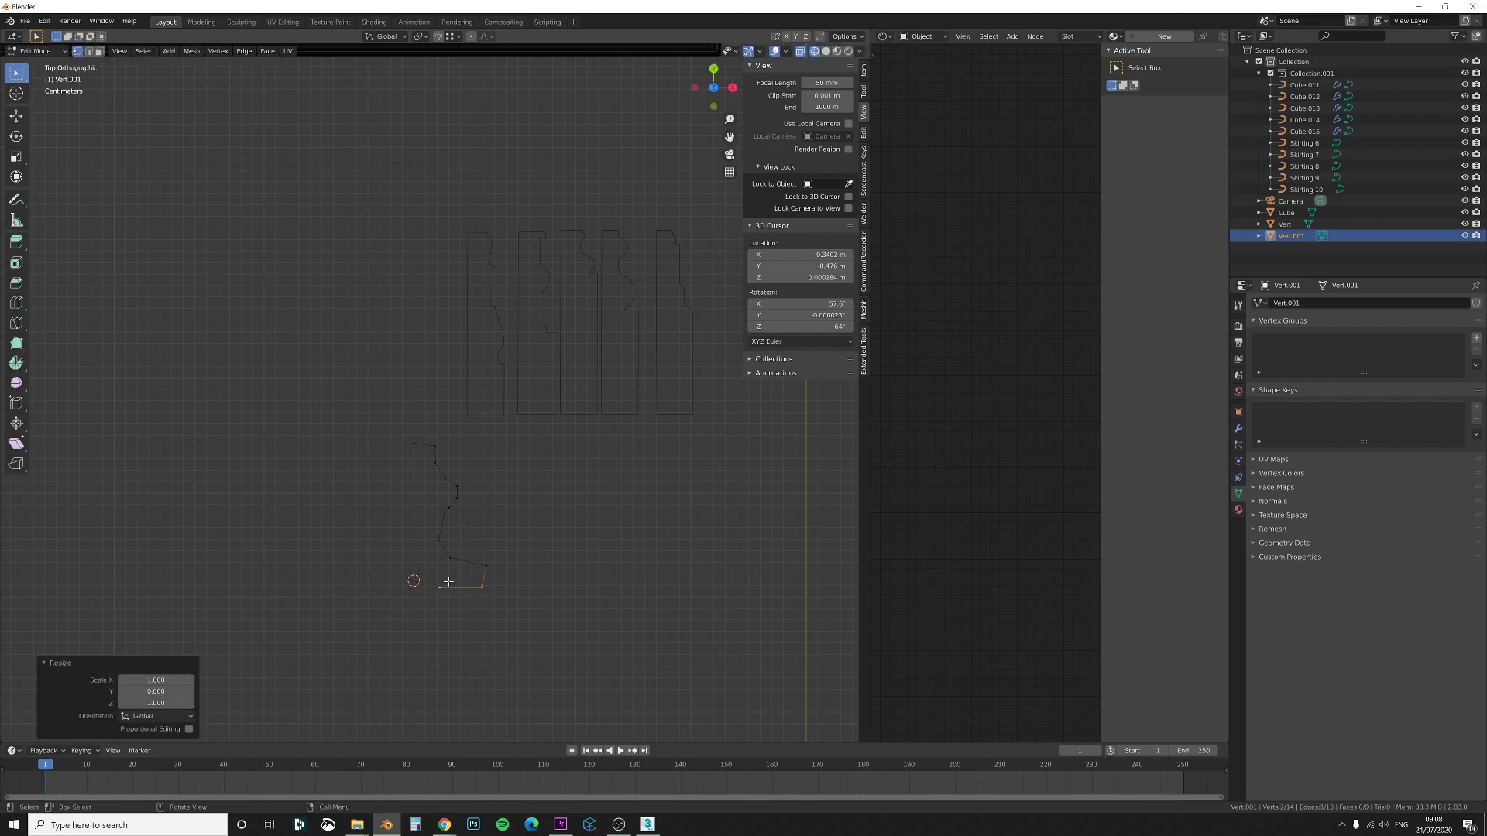
Move the bottom edge along Y level with the start vertex, and join its open end to that vertex to close the outline
key("g")
key("y")
left_click(444, 532)
left_click(438, 580)
left_click(416, 581)
left_click(439, 580, "shift")
key("f")
key("Tab")
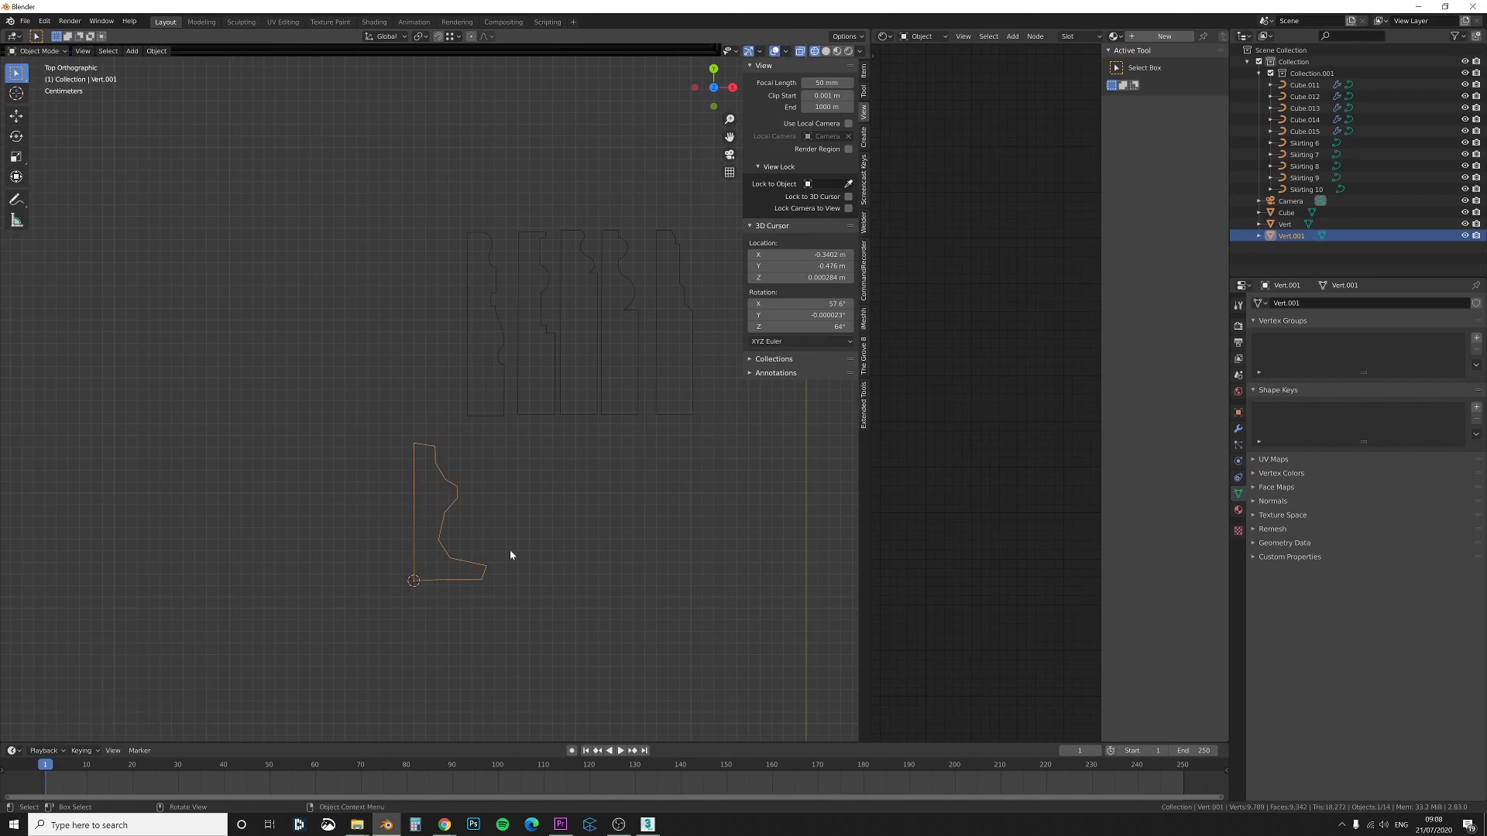
Convert the closed profile outline from a mesh to a curve
scroll(494, 547, "down", 3)
middle_click_drag(494, 547, 460, 493)
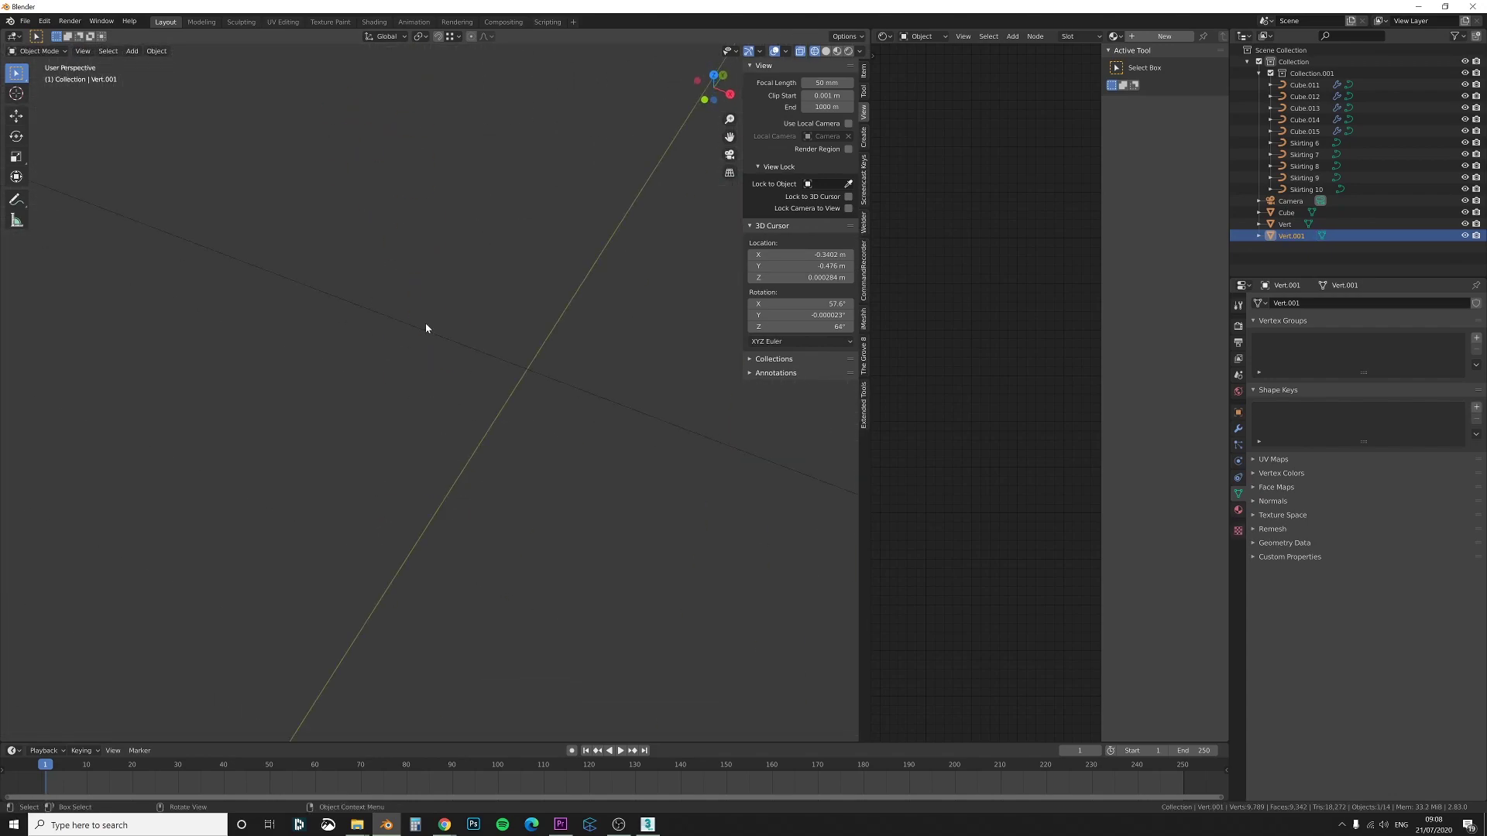
key("KP_Decimal")
scroll(426, 328, "down", 7)
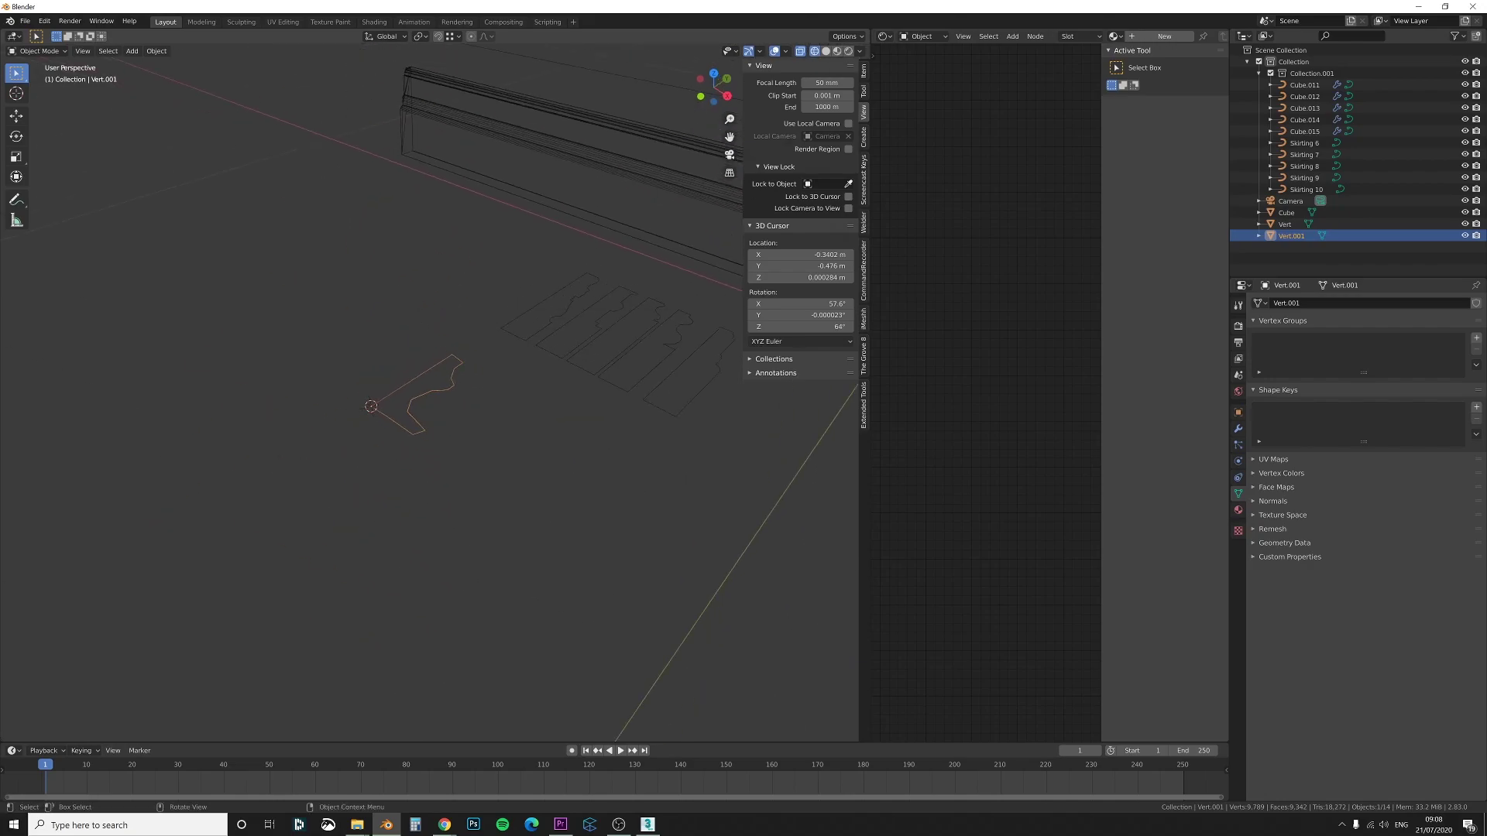
key("F3")
type("conv")
key("Return")
left_click(411, 316)
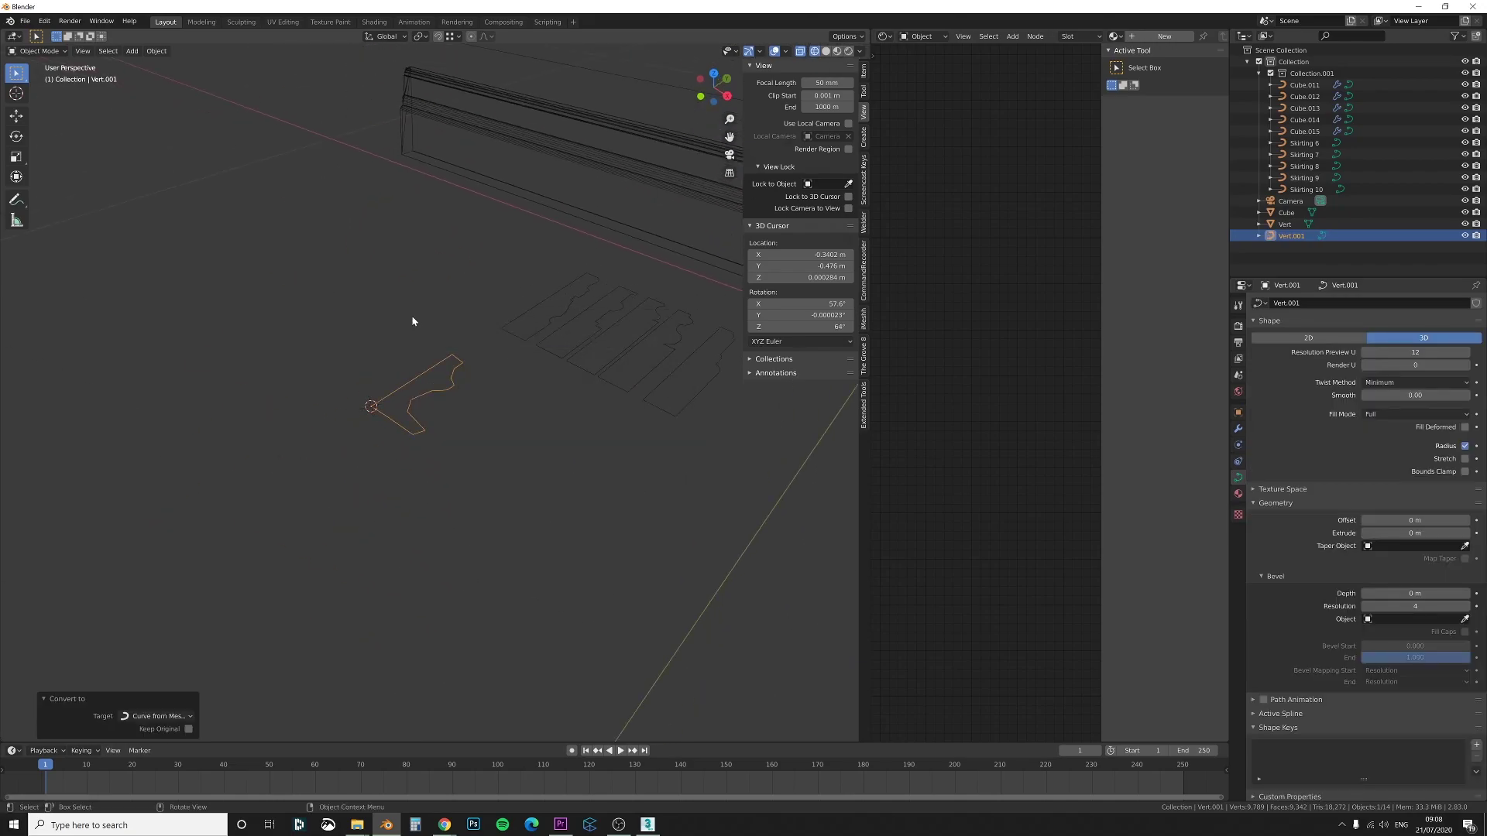
Return to solid display and clear the bevel object from the skirting curve that runs along the room walls
scroll(411, 316, "down", 4)
mouse_move(412, 316)
middle_mouse_down("shift")
mouse_move(452, 382)
mouse_move(438, 363)
middle_mouse_up("shift")
key("z")
left_click(482, 363)
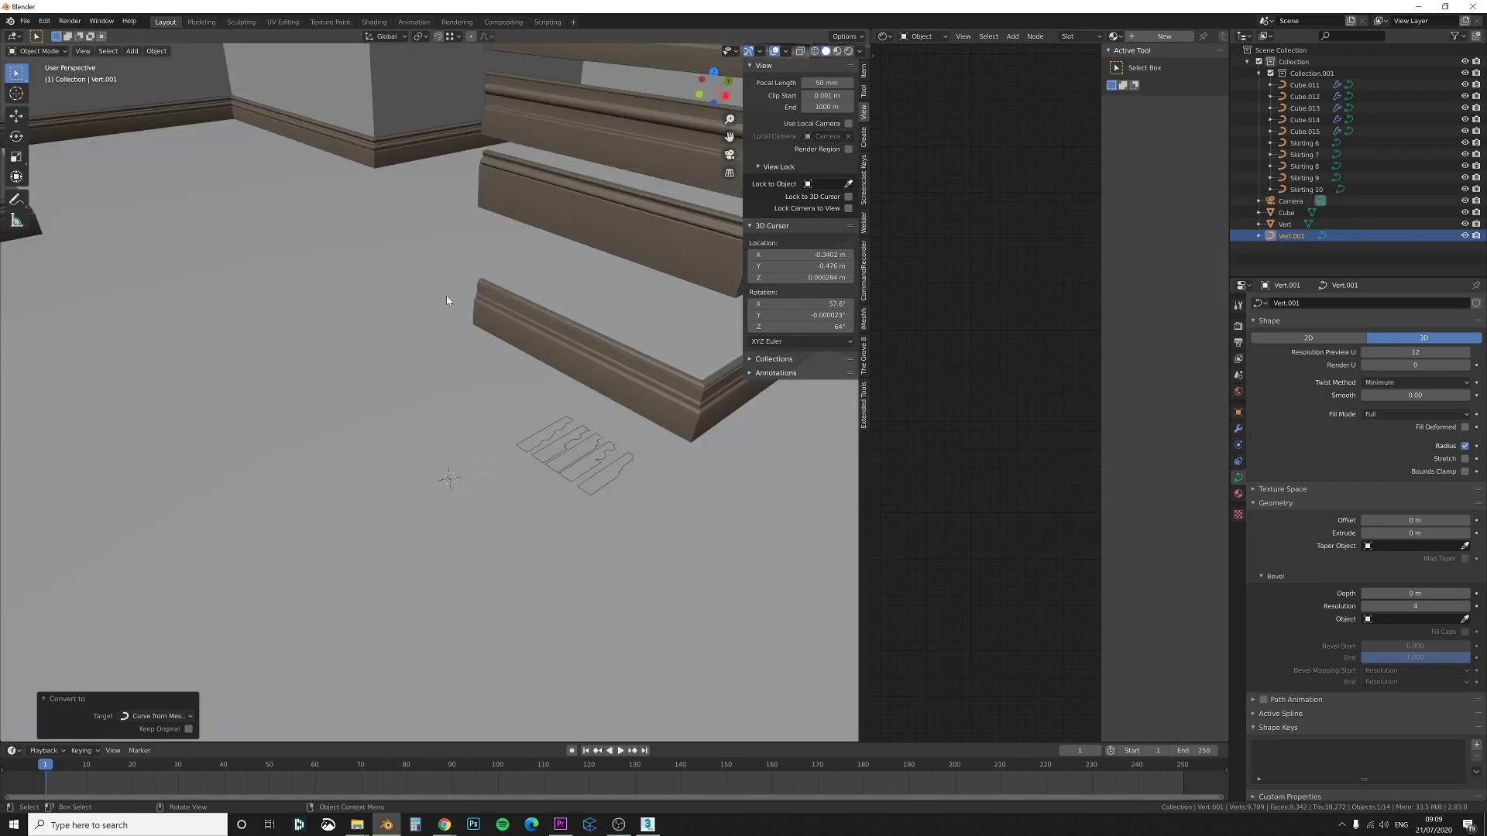
left_click(387, 160)
middle_click_drag(388, 164, 403, 165, "shift")
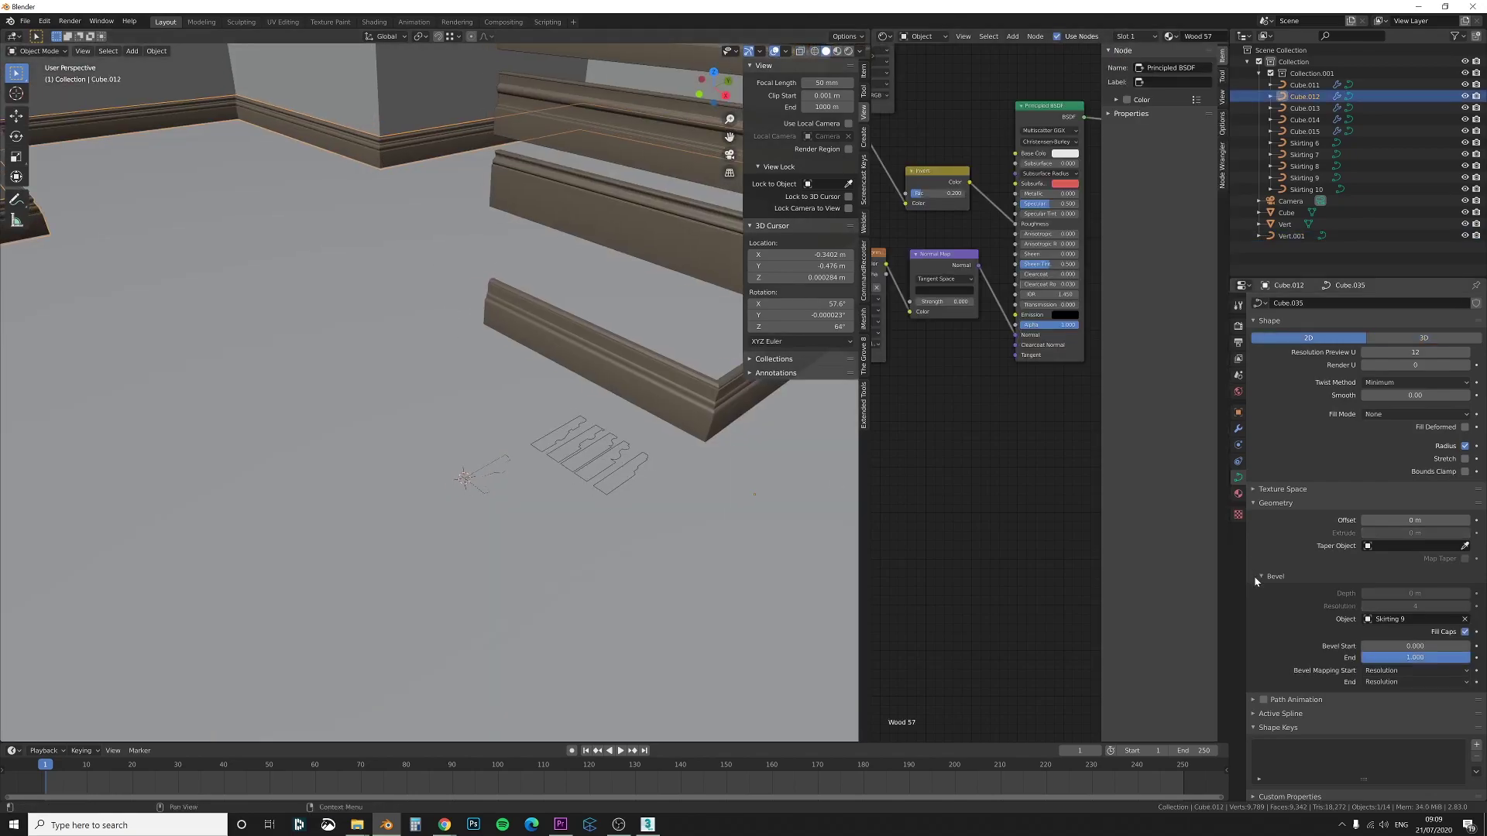
left_click(1466, 620)
left_click(1464, 619)
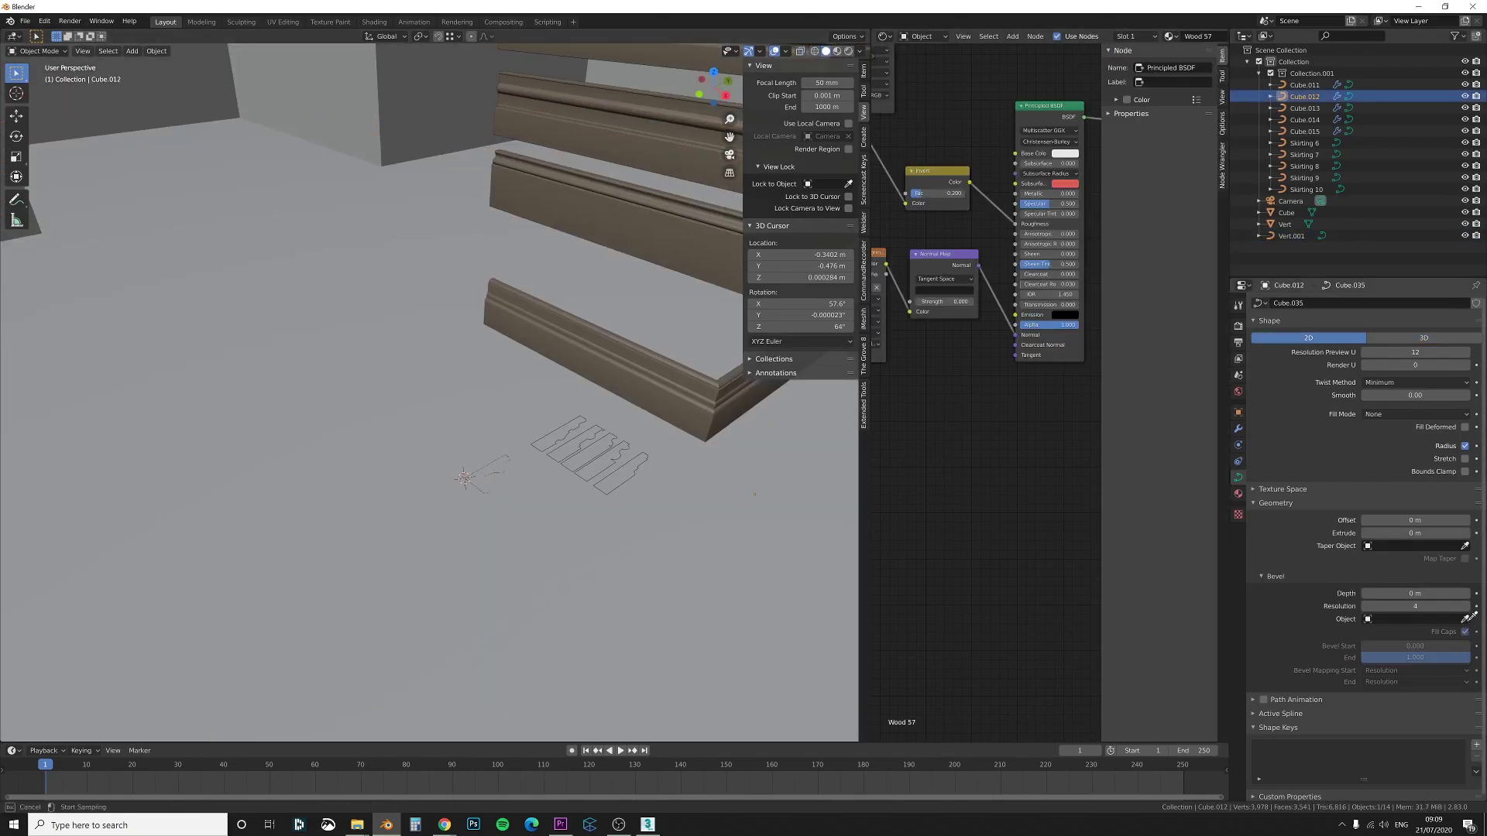
left_click(497, 462)
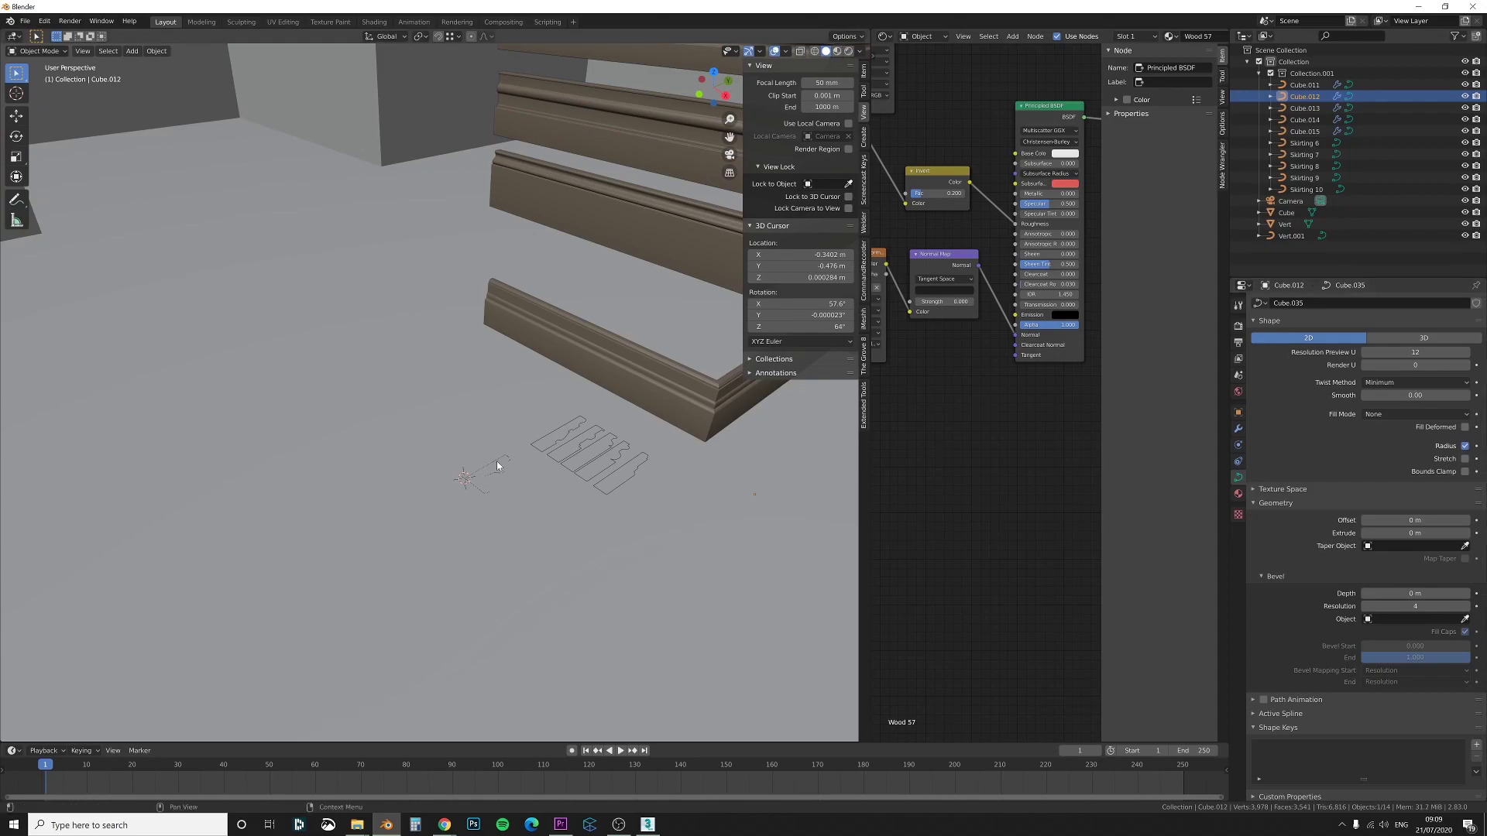
Pick the new profile curve in wireframe display as the wall skirting's bevel object, and return to solid display
key("z")
left_click(434, 465)
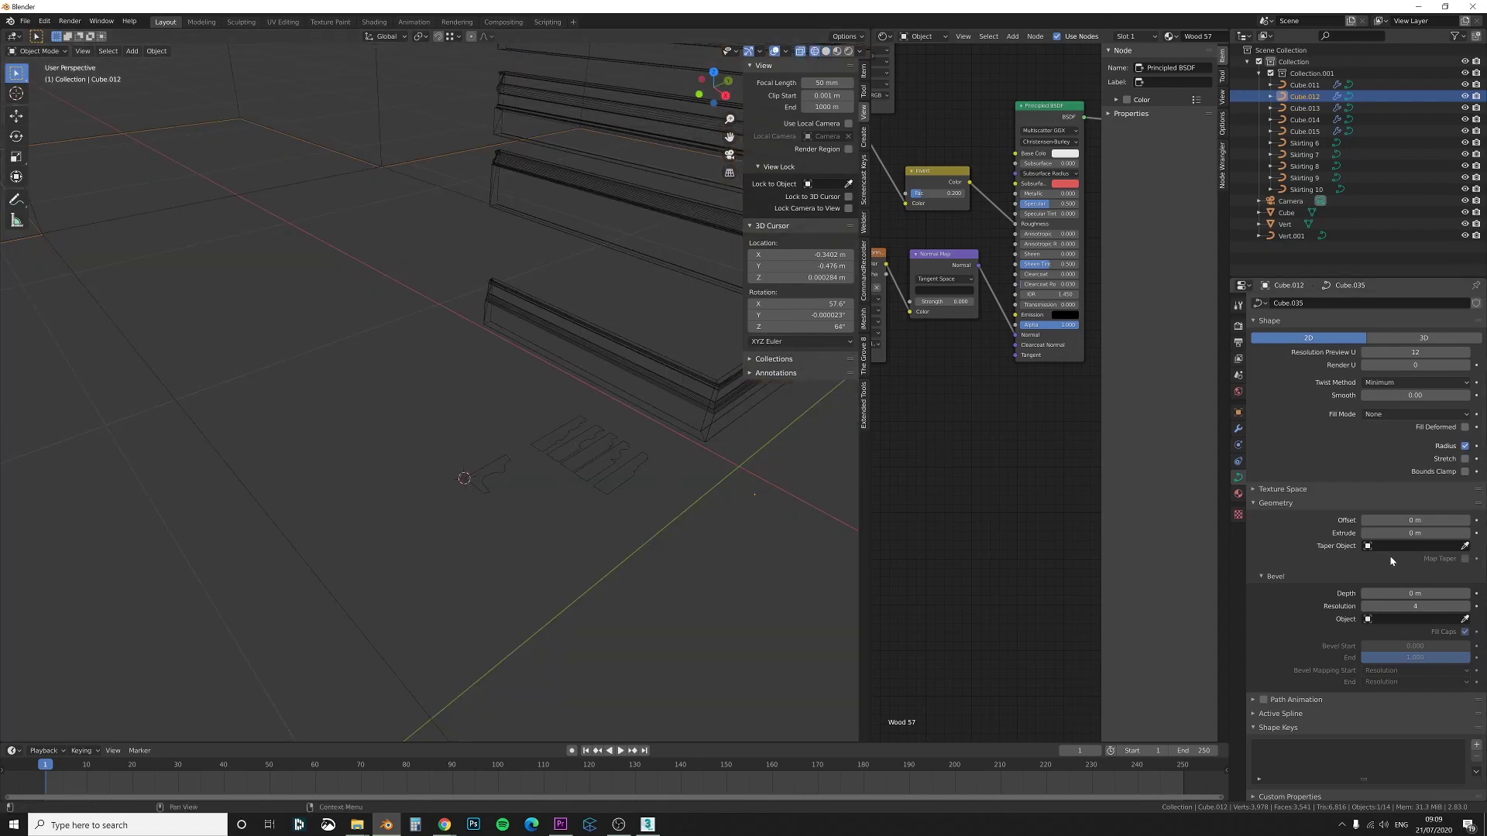
left_click(1465, 546)
left_click(485, 464)
left_click(1465, 547)
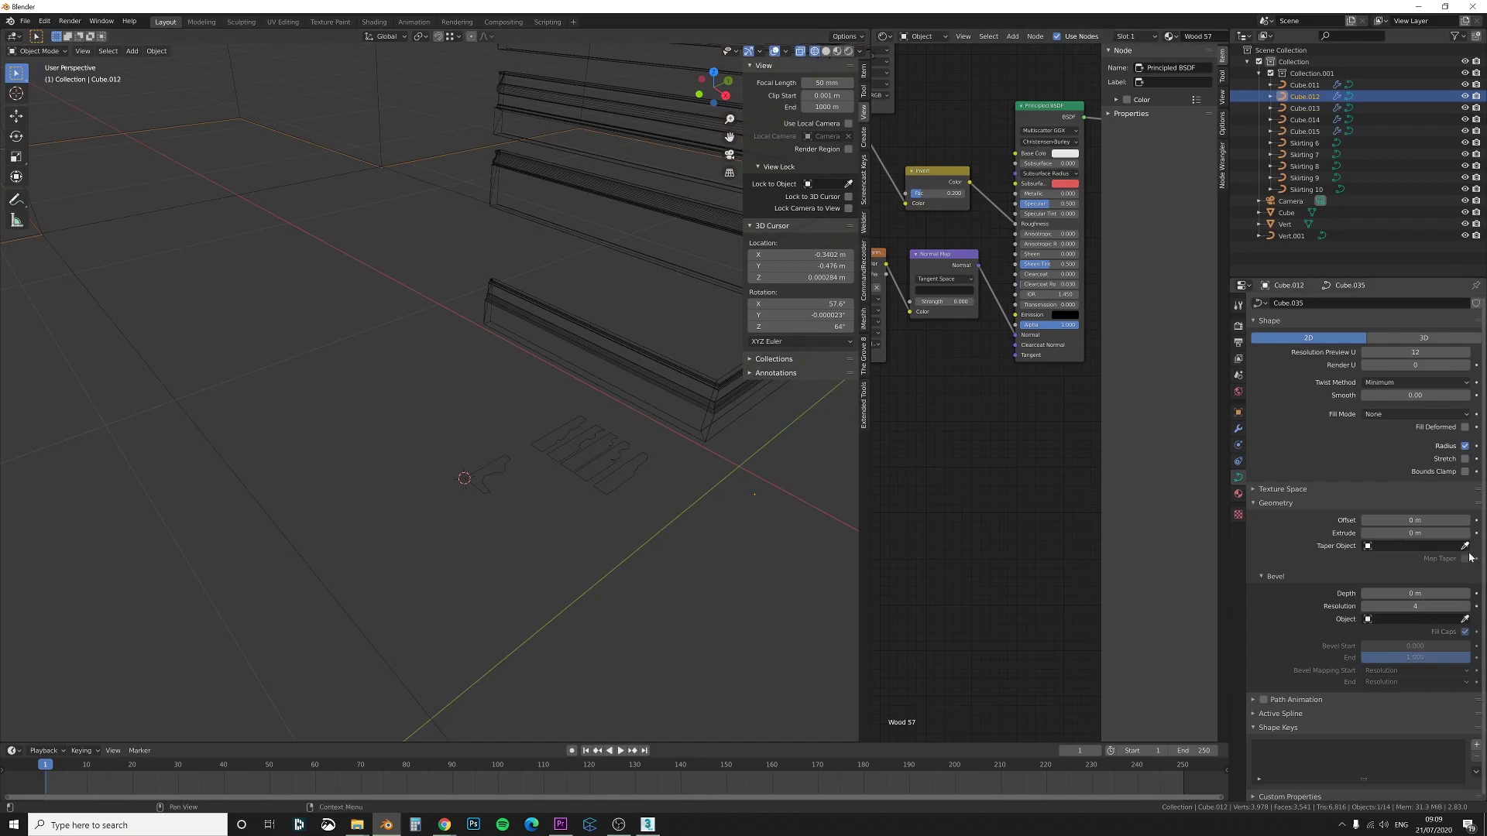
left_click(1466, 619)
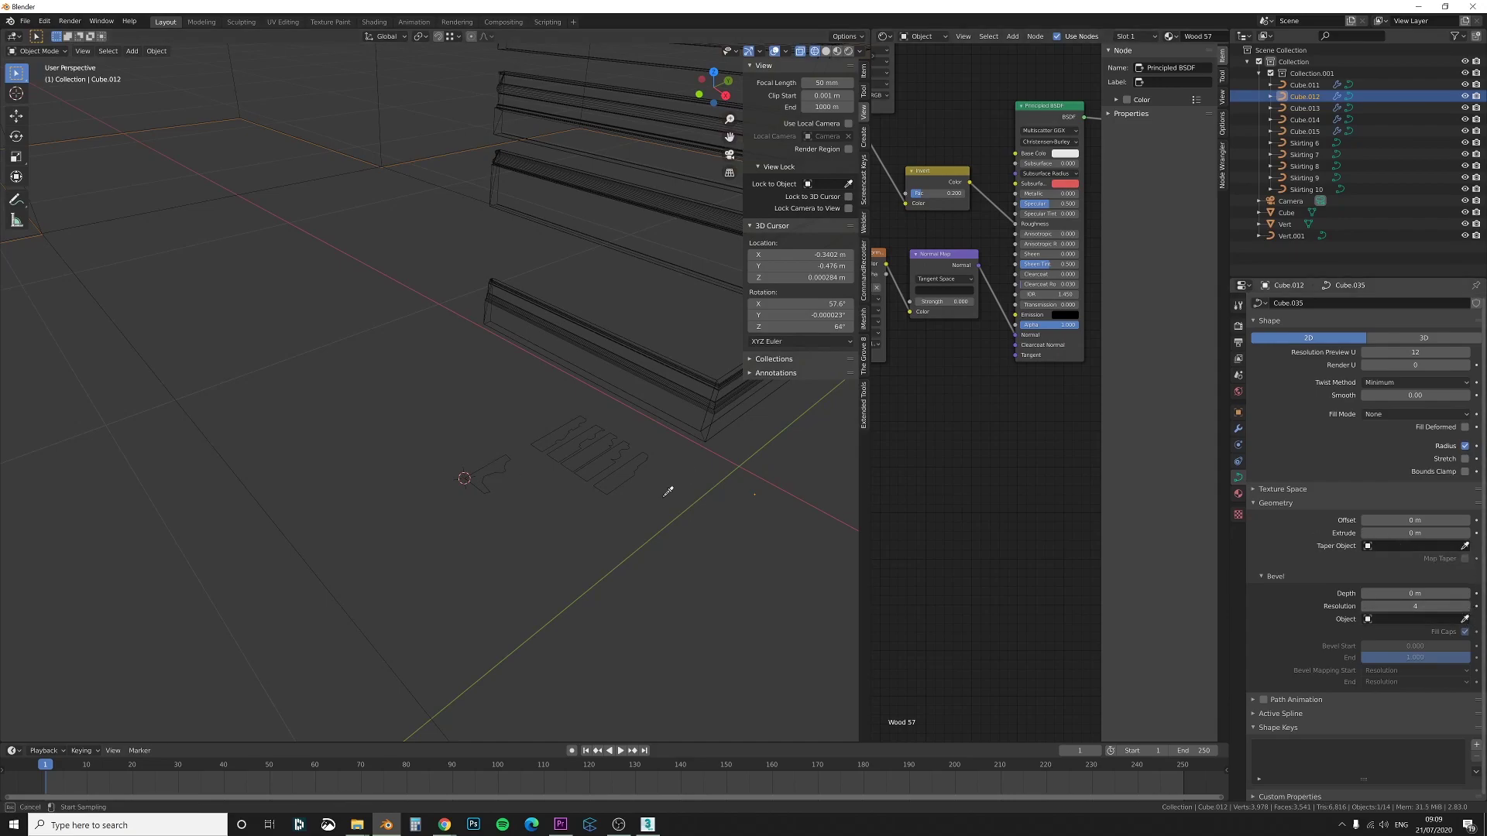
left_click(499, 459)
key("z")
left_click(510, 432)
mouse_move(495, 406)
middle_mouse_down("shift")
mouse_move(672, 345)
mouse_move(494, 325)
mouse_move(611, 432)
mouse_move(538, 415)
middle_mouse_up("shift")
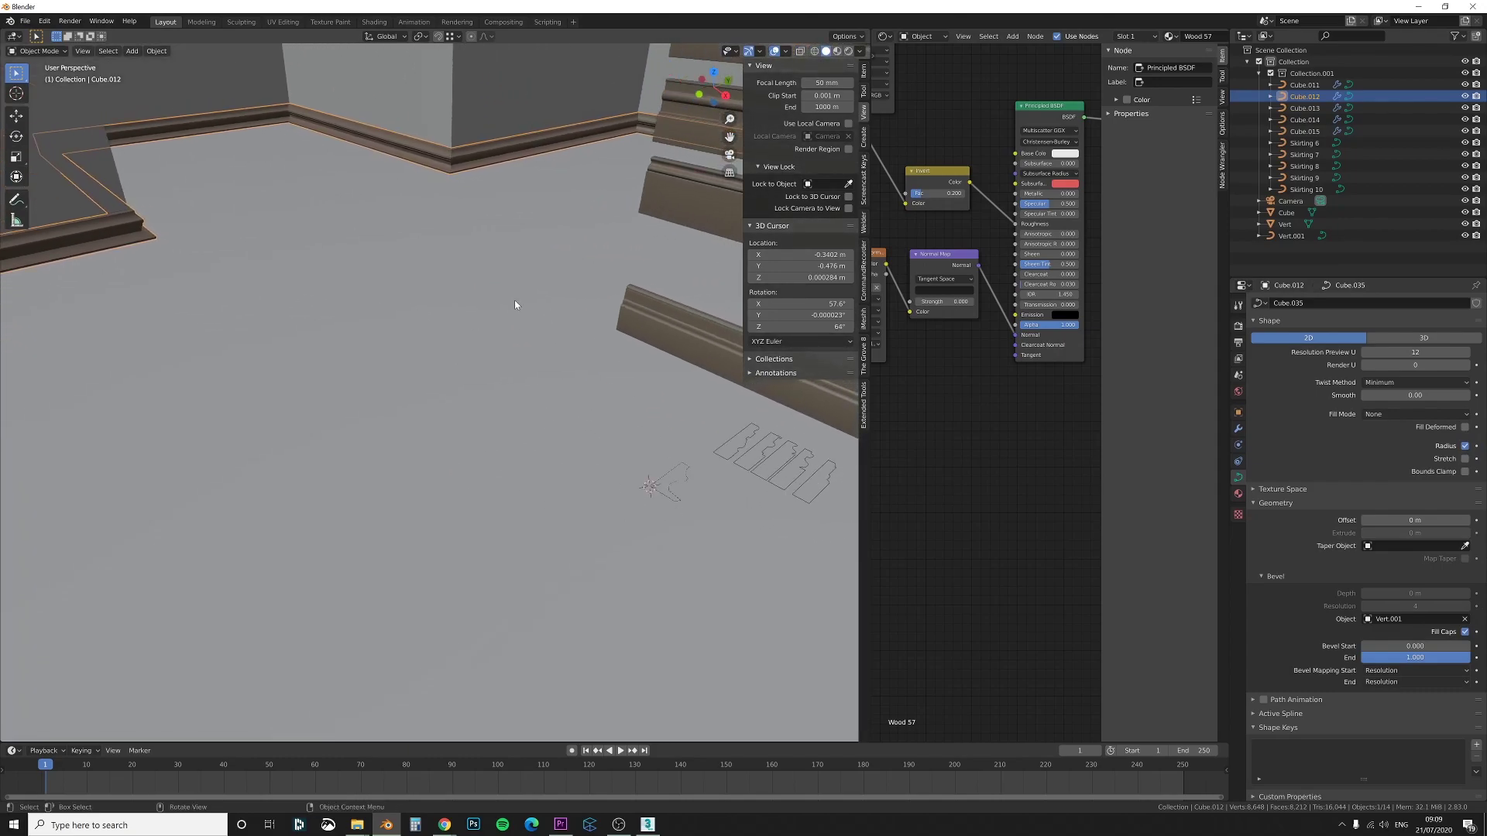
Select the new profile curve and raise it about 0.109 m along Z above the floor
middle_click_drag(514, 305, 653, 435)
left_click(635, 429)
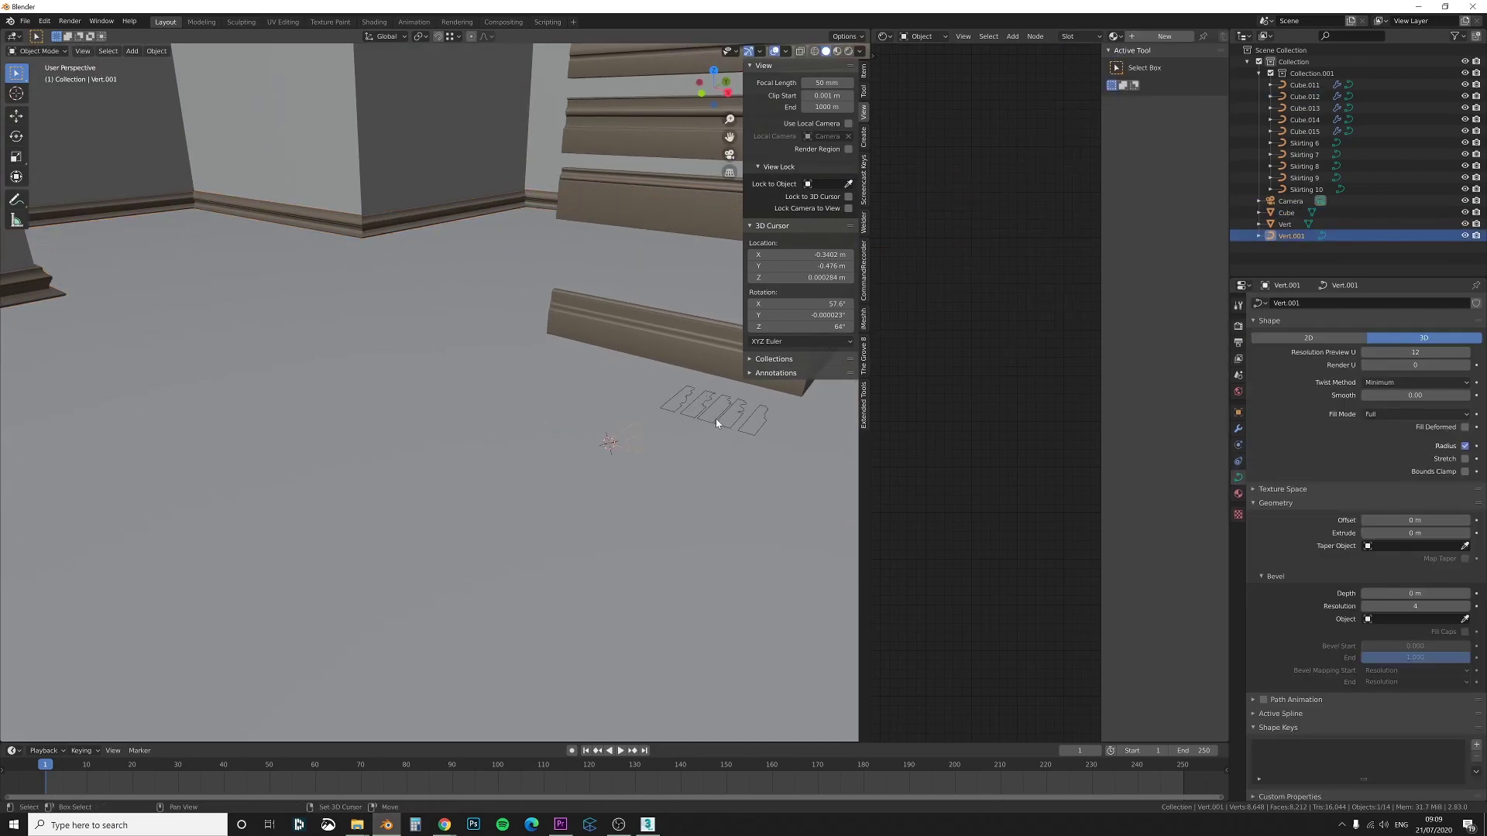
middle_click_drag(719, 421, 680, 411, "shift")
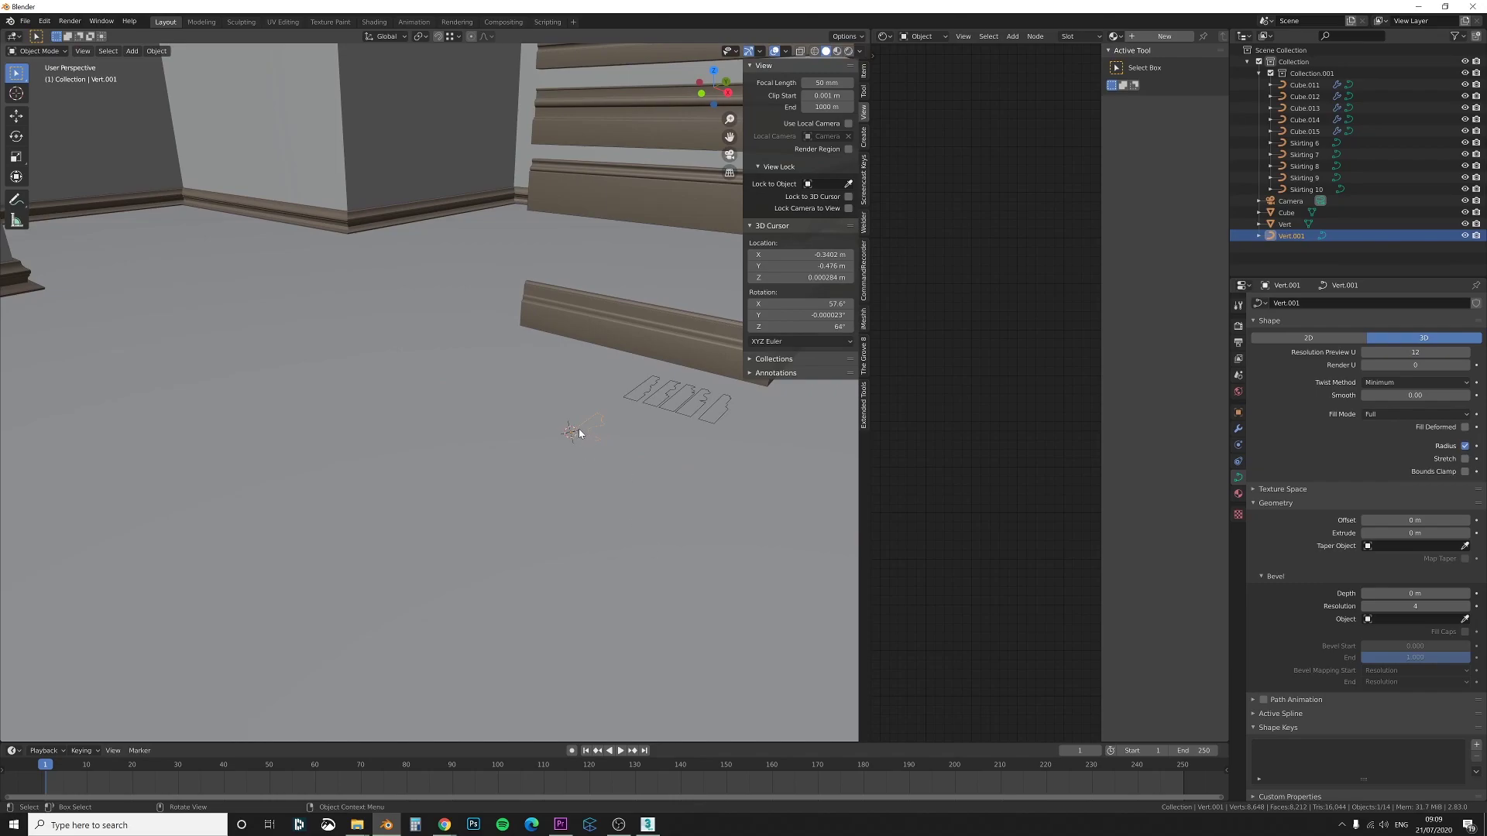
key("shift+s")
left_click(584, 466)
middle_click_drag(547, 425, 589, 449)
key("g")
key("z")
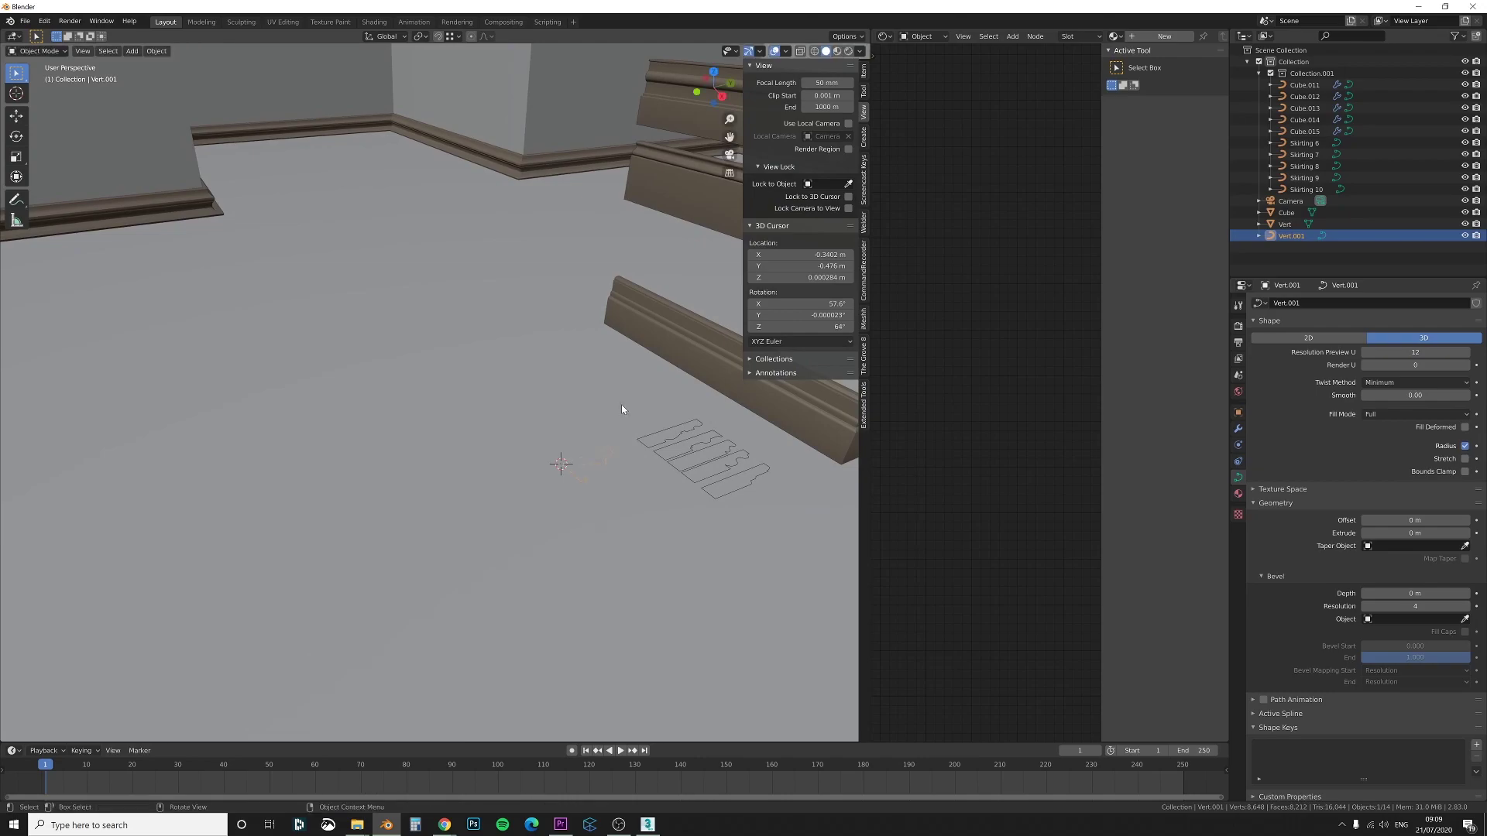
left_click(642, 409)
middle_click_drag(642, 408, 546, 358, "shift")
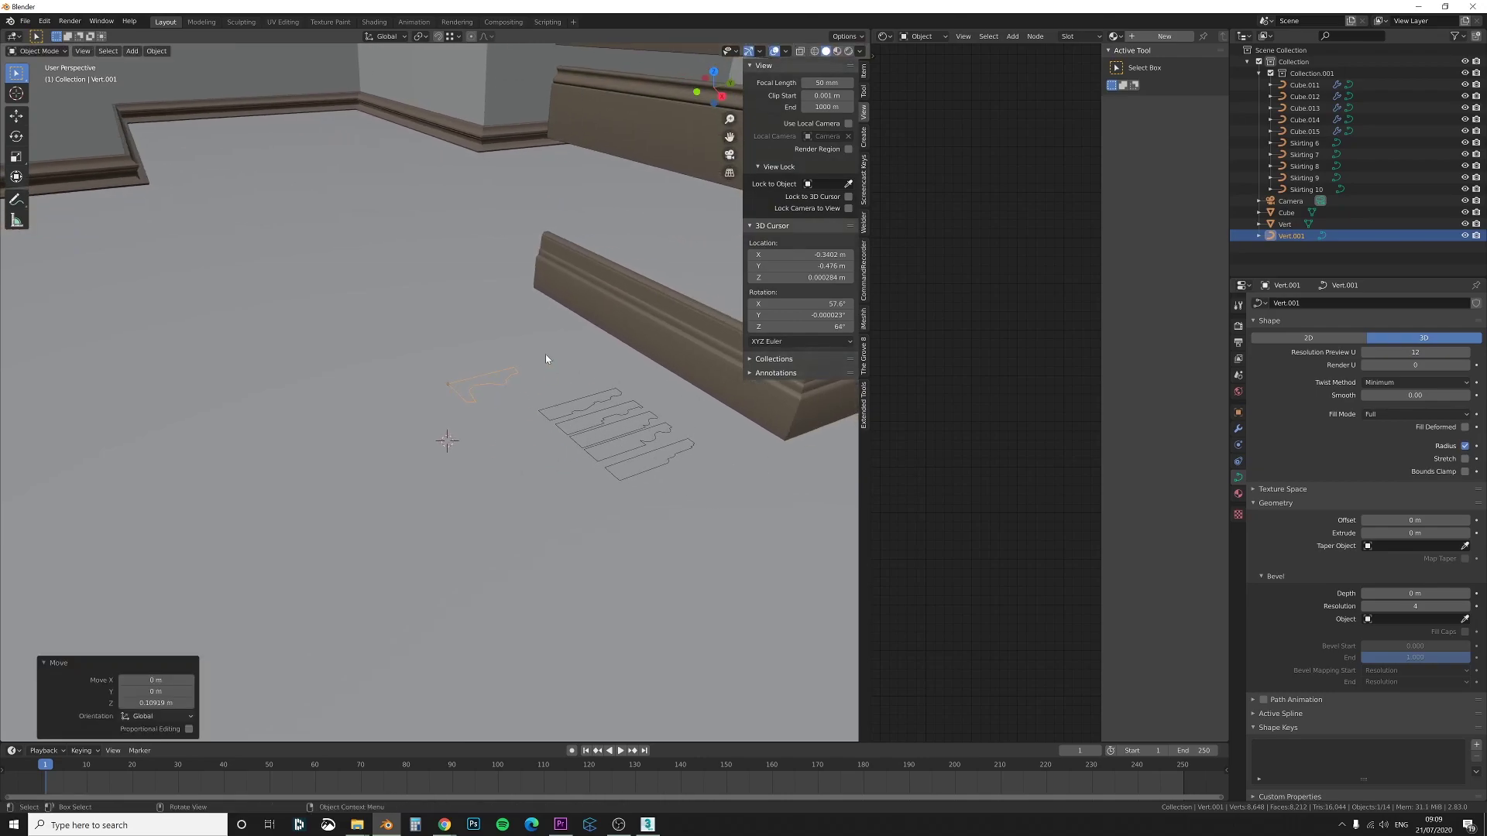
Snap the 3D cursor to the raised profile curve and set the transform pivot point to 3D Cursor
key("shift+s")
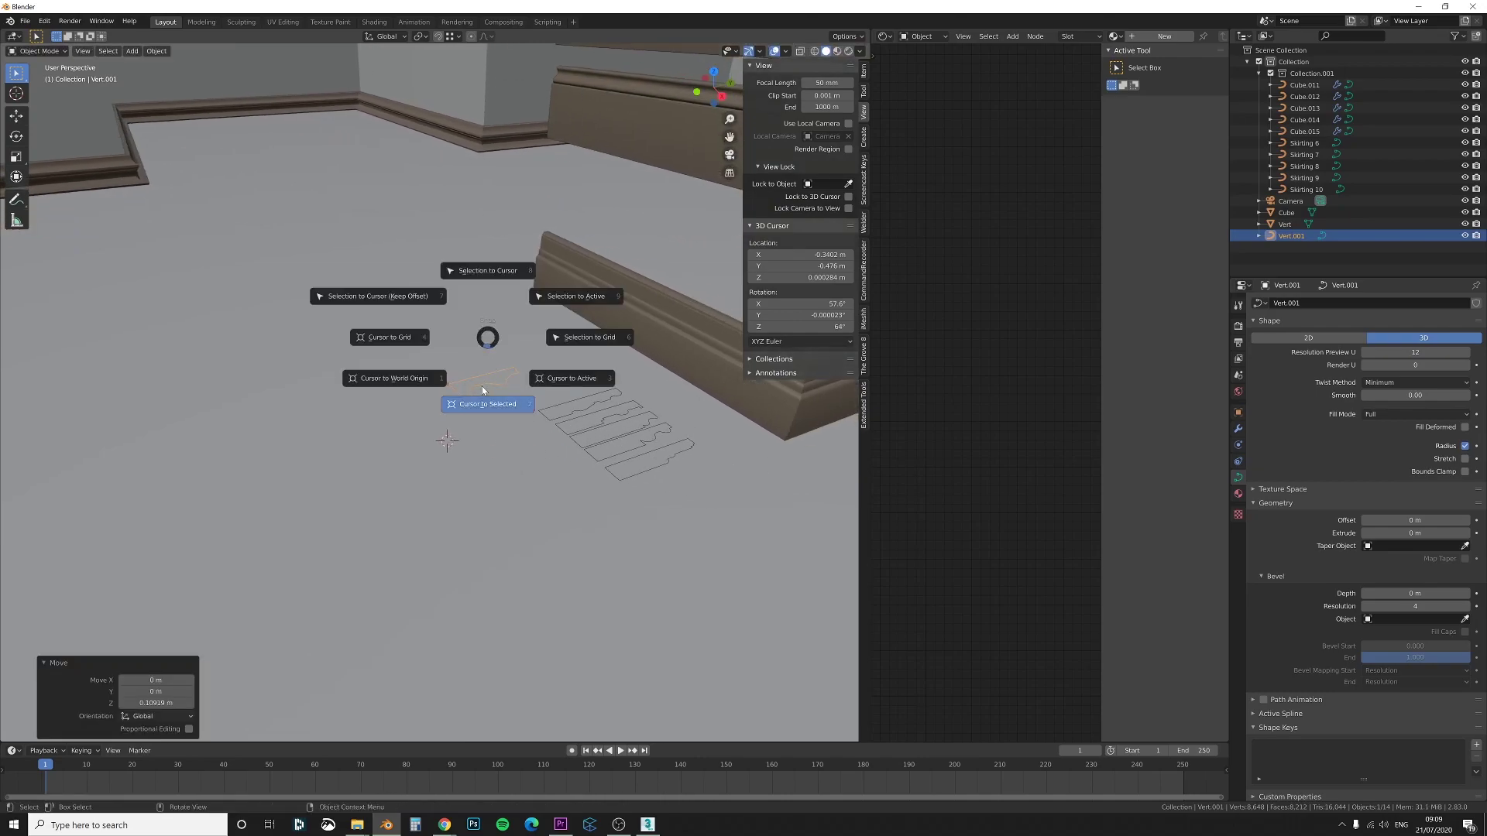
left_click(463, 370)
left_click(420, 36)
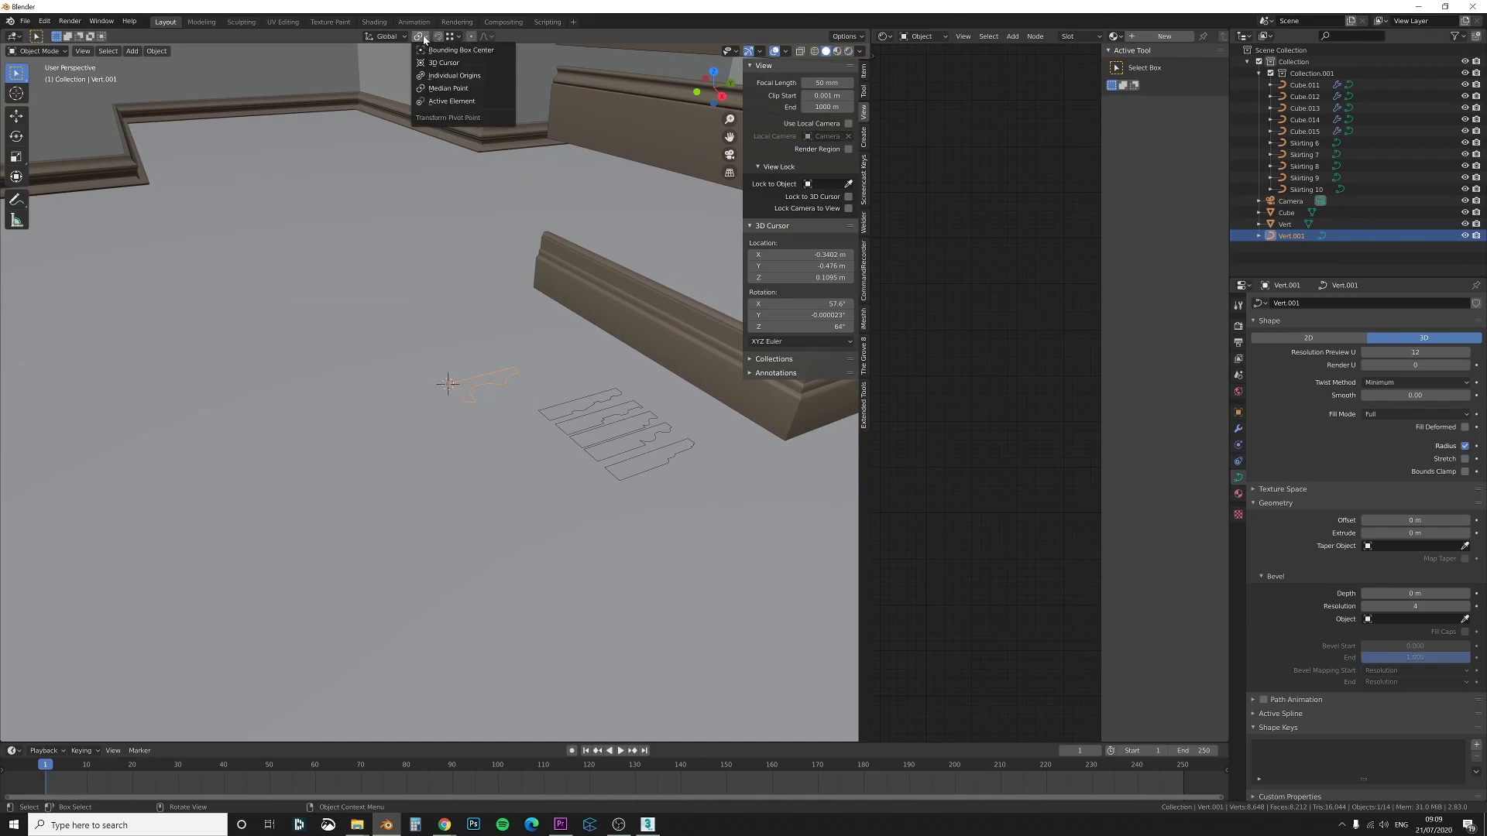
left_click(447, 64)
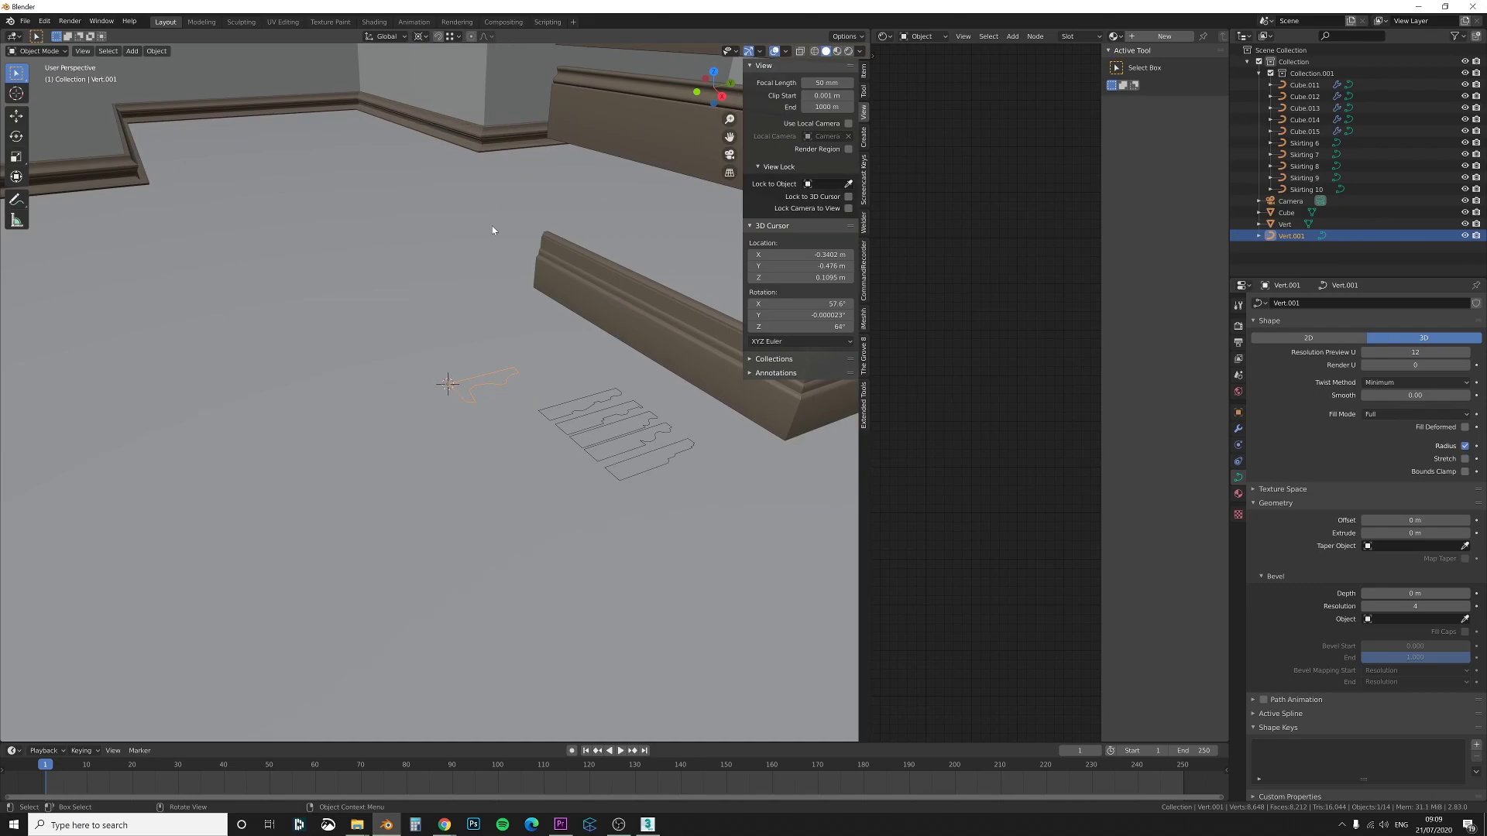
Try rotating the profile freely about Y, first as a whole object and again by its control points in Edit Mode
key("r")
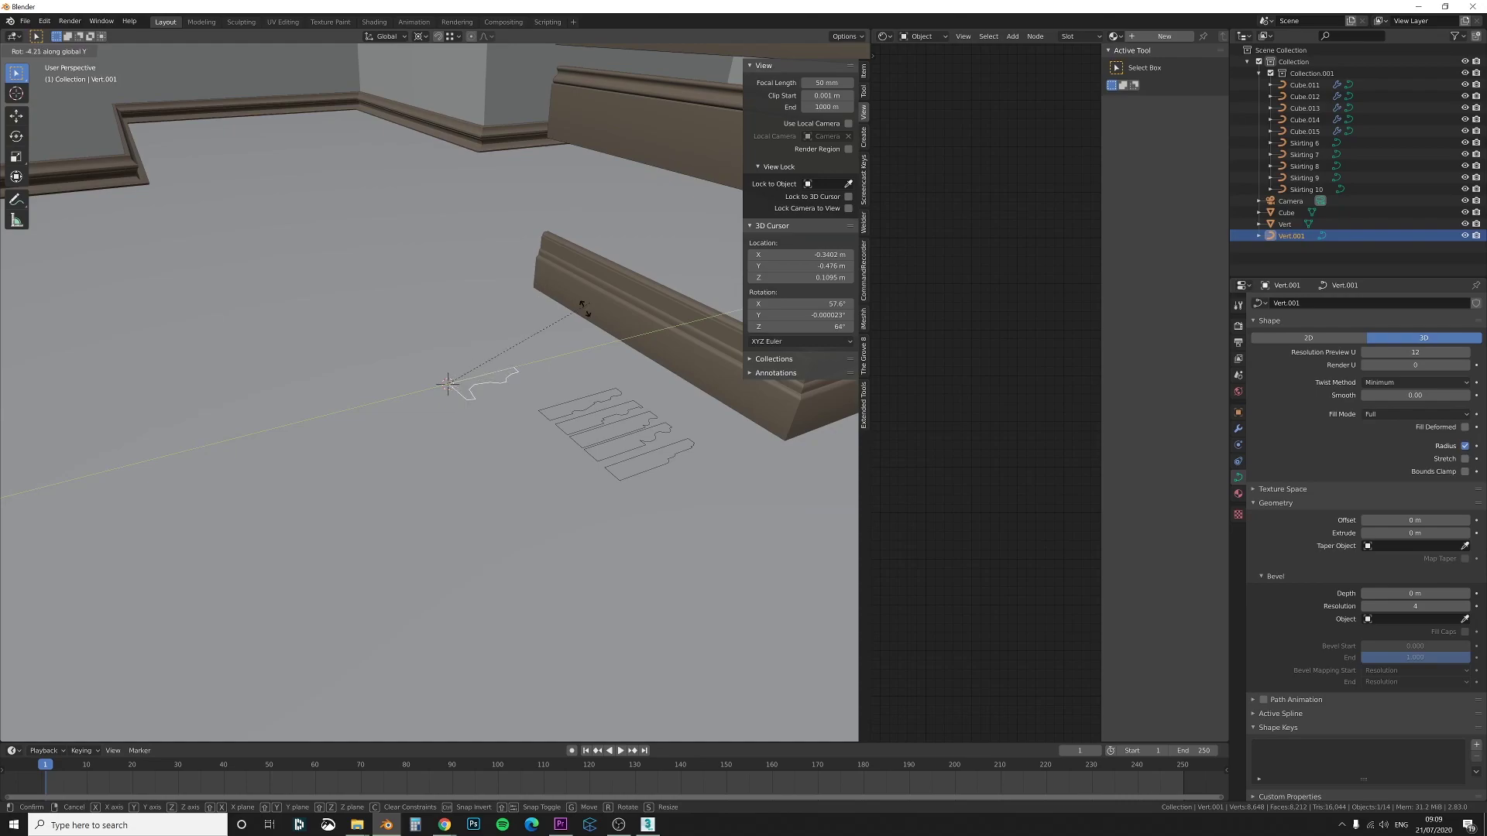
left_click(626, 289)
key("Tab")
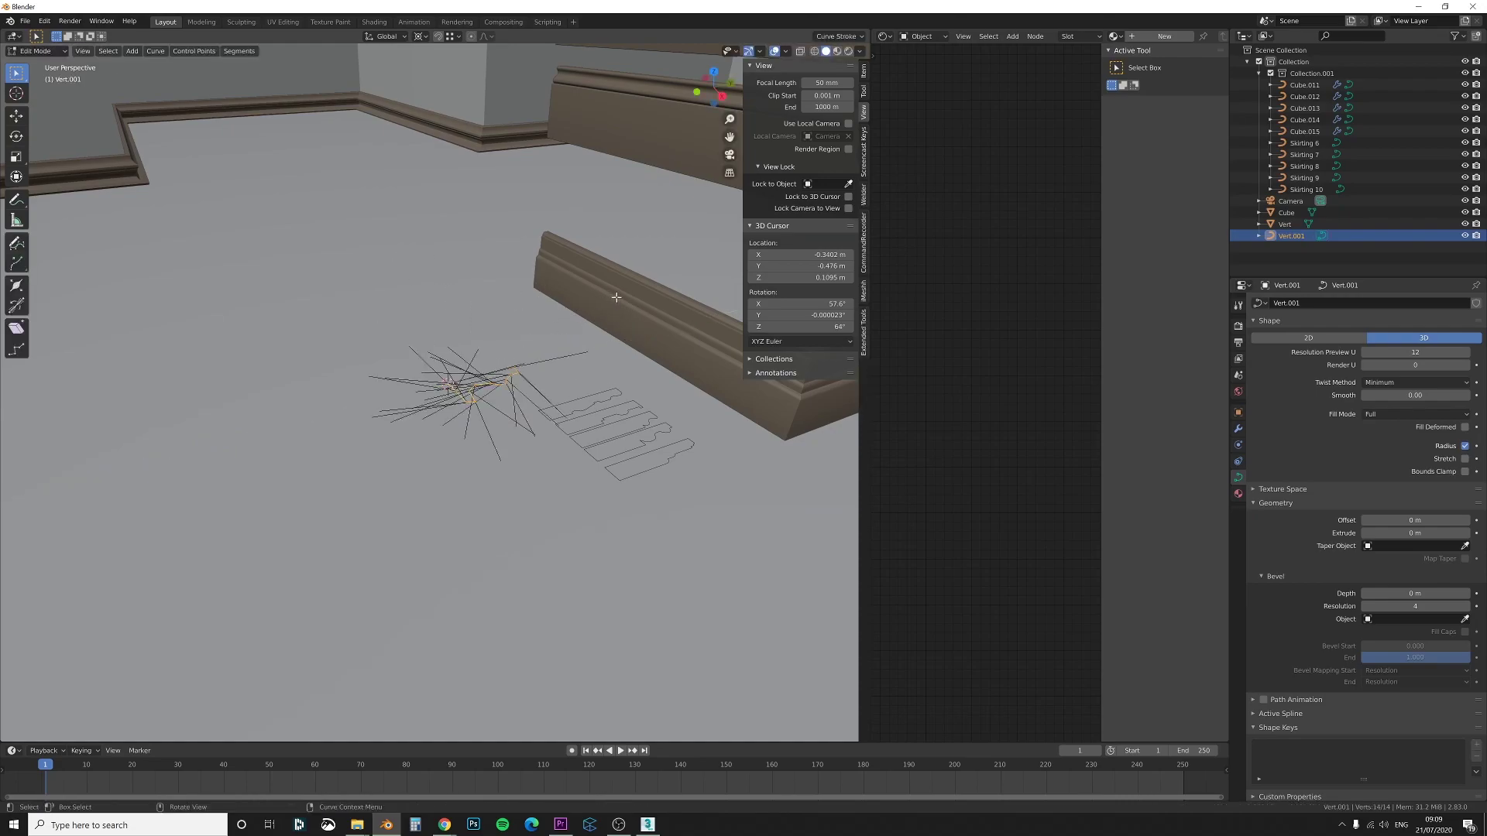
key("r")
key("y")
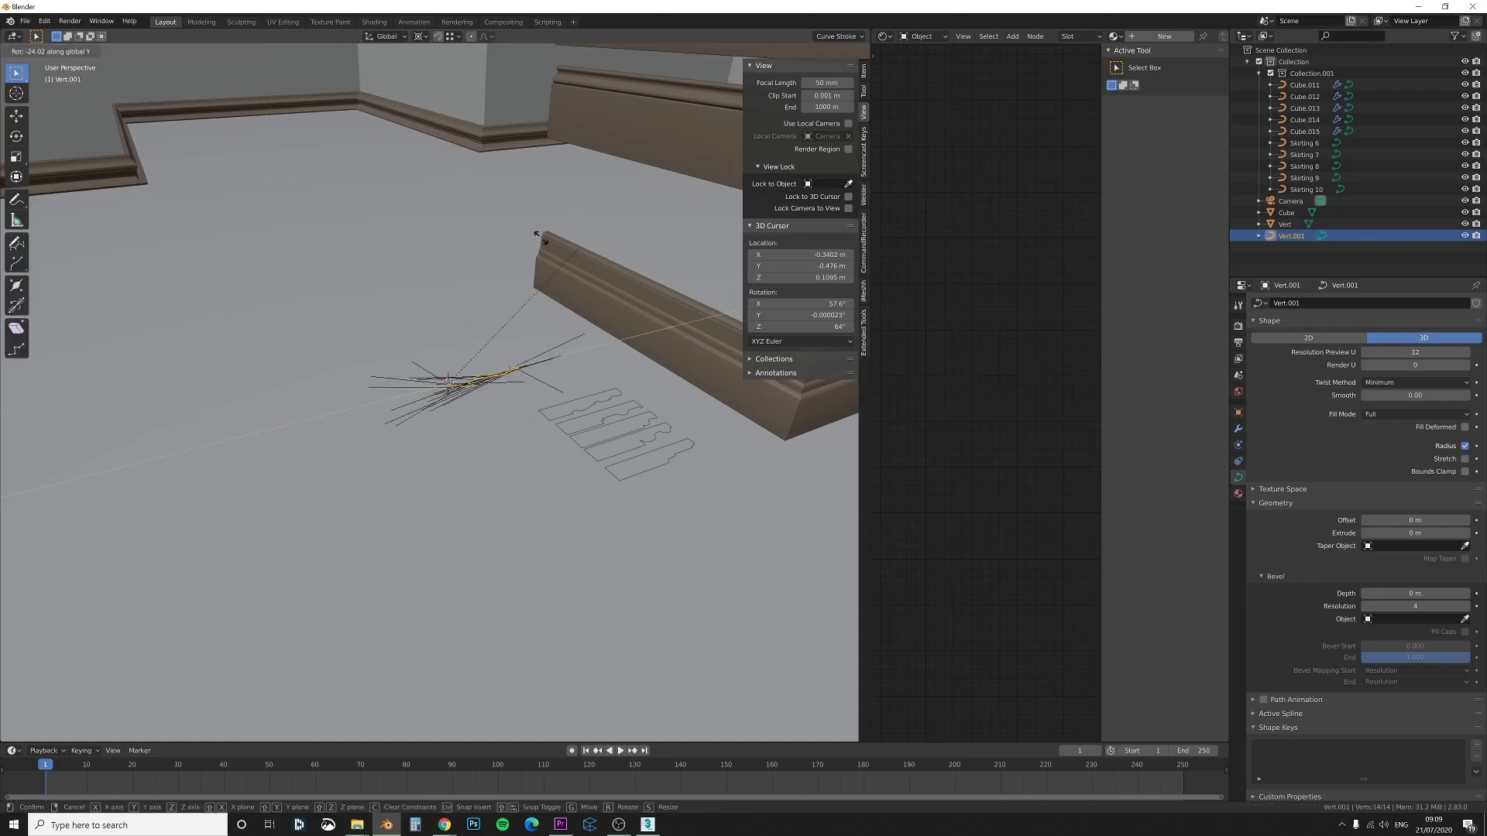
left_click(312, 128)
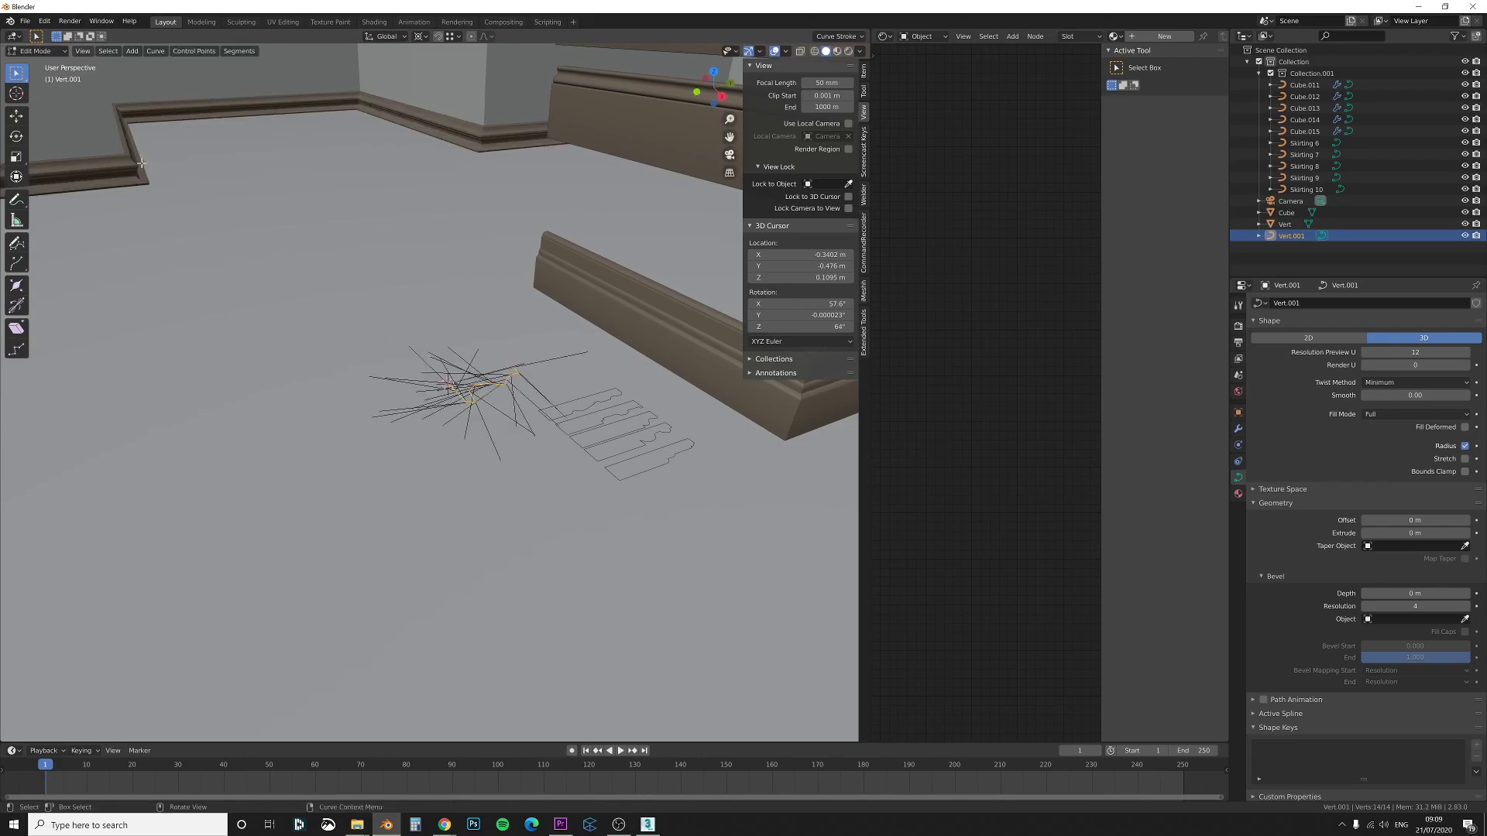
Rotate the profile's control points by 90° about Y, Z, X and Y again
key("r")
key("y")
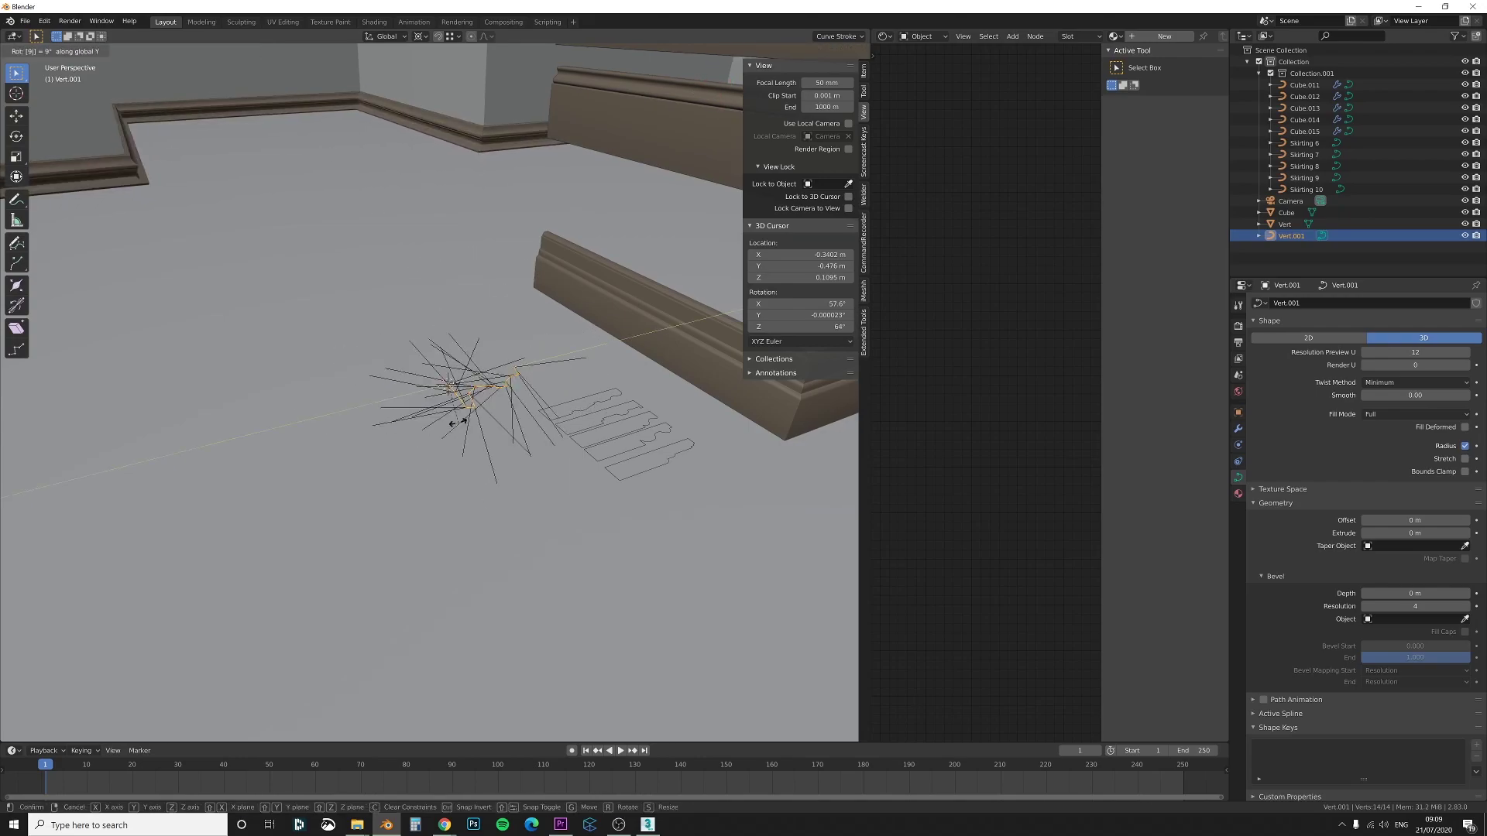
type("90")
key("Return")
type("rz90")
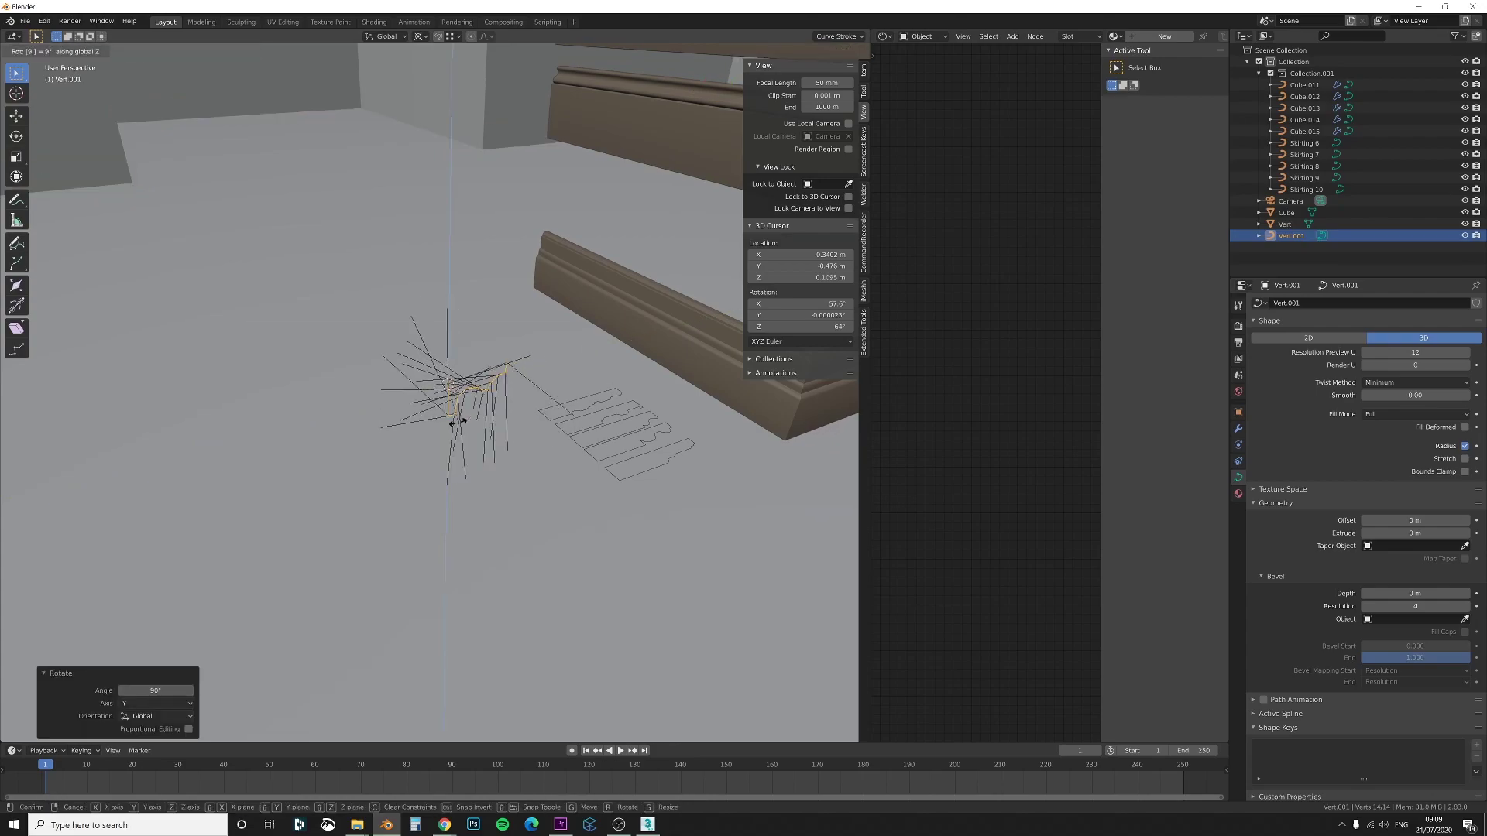
key("Return")
type("rx90")
key("Return")
type("ry")
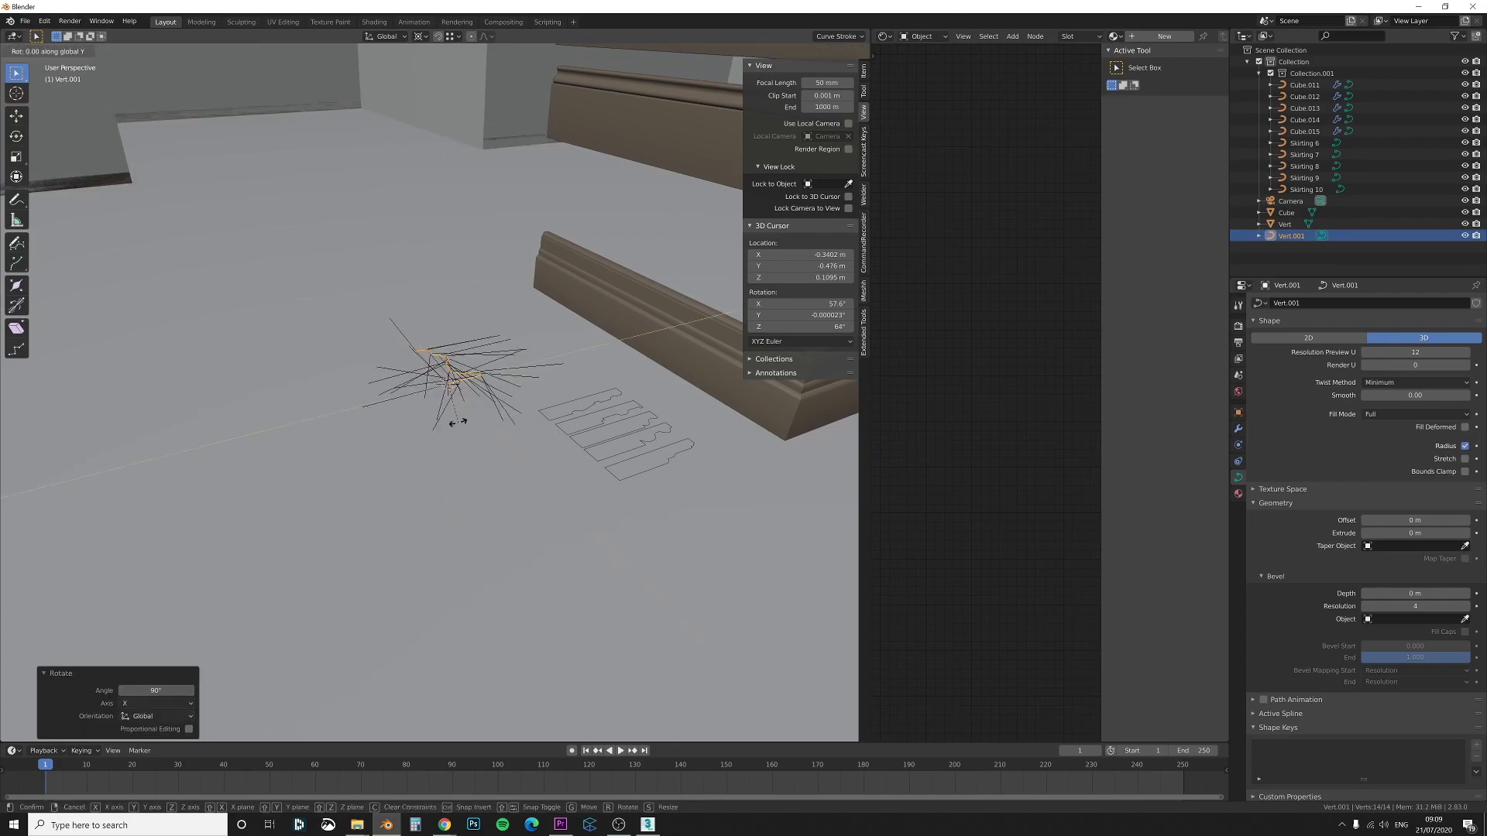
type("90")
key("Return")
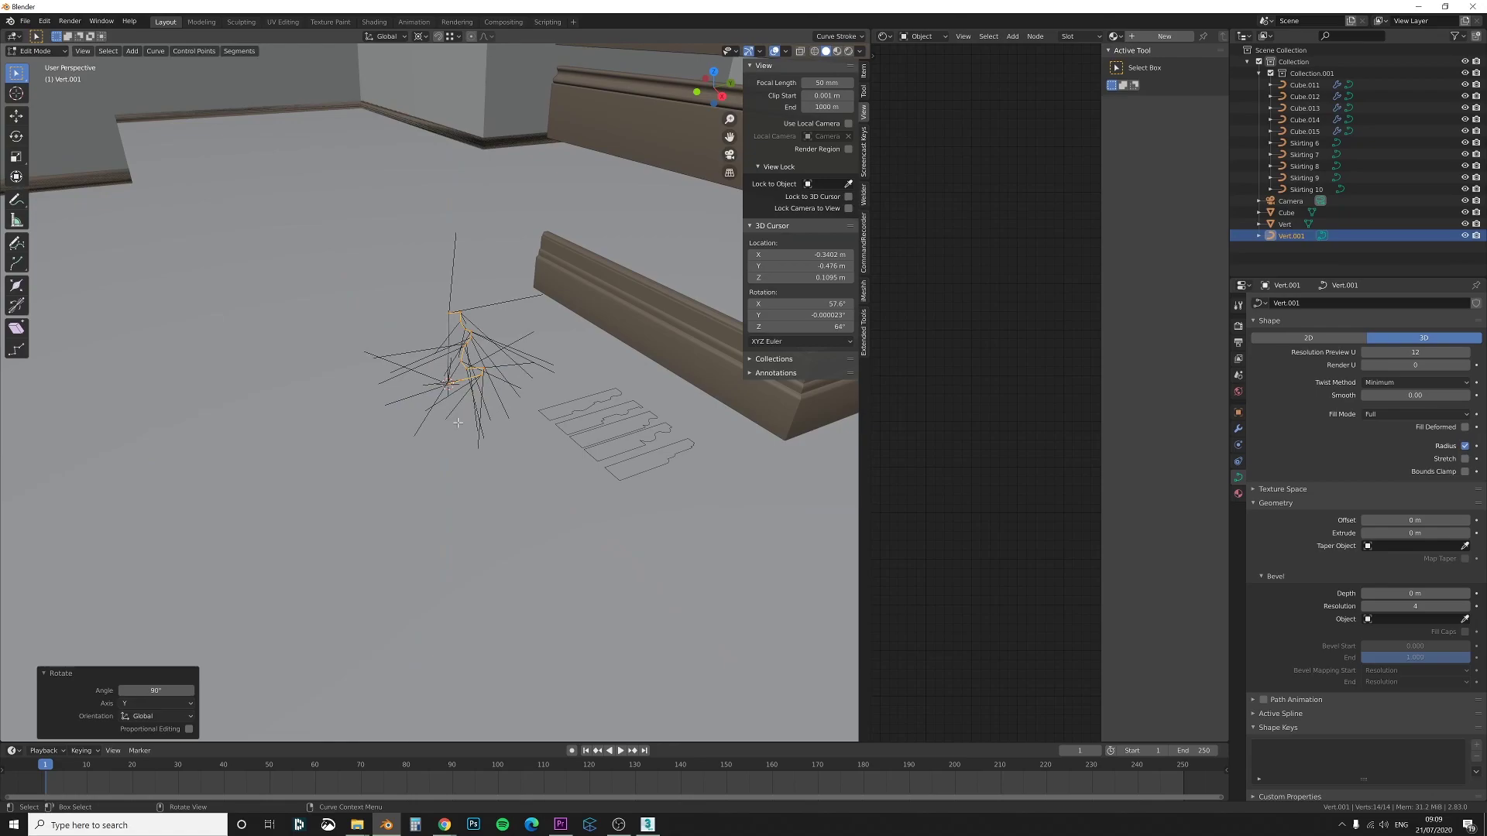
Try another rotation of the profile's control points about Z, and undo the earlier 90° rotations
key("r")
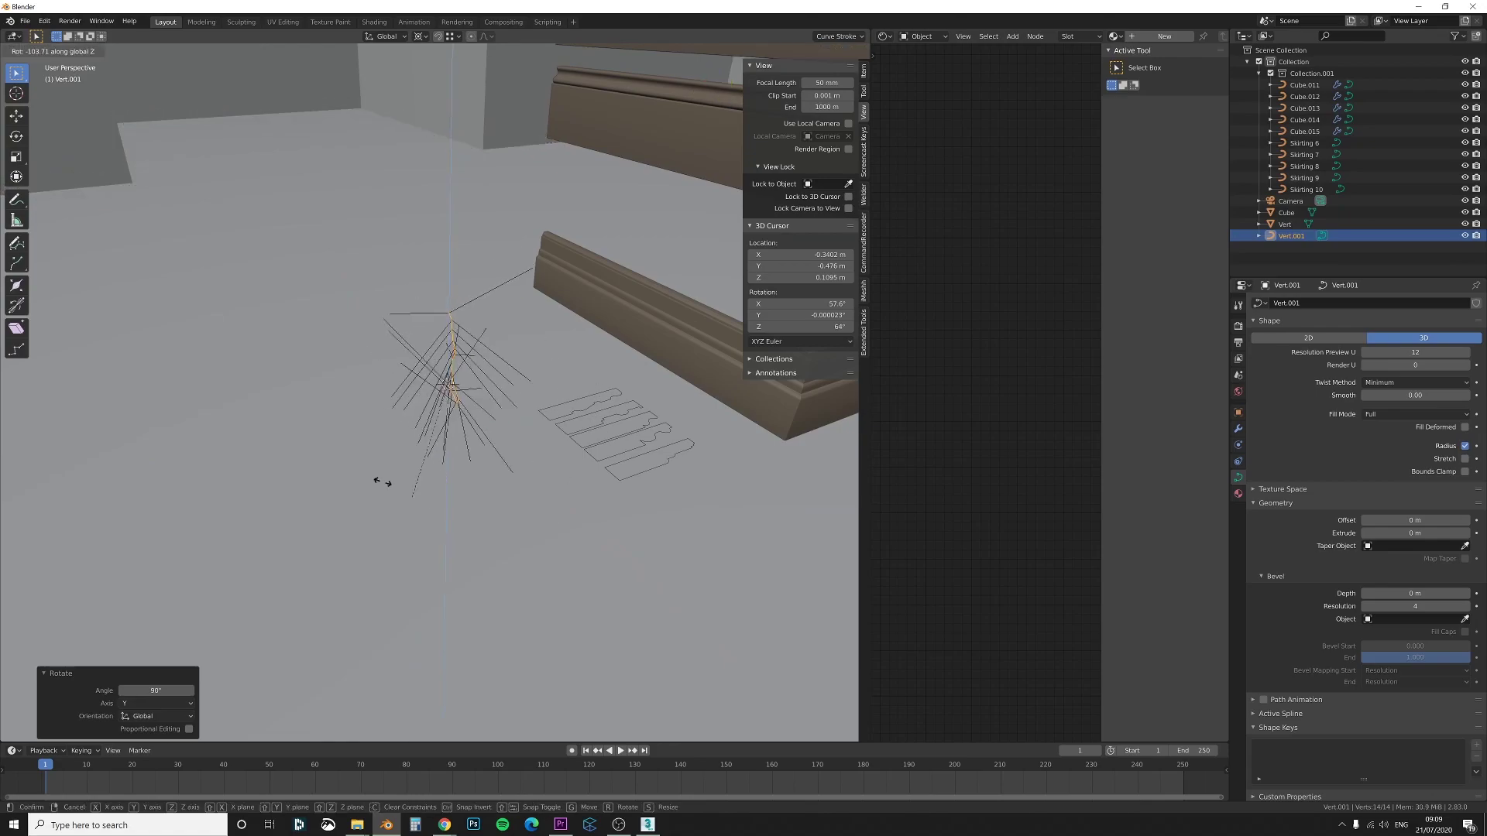
right_click(372, 330)
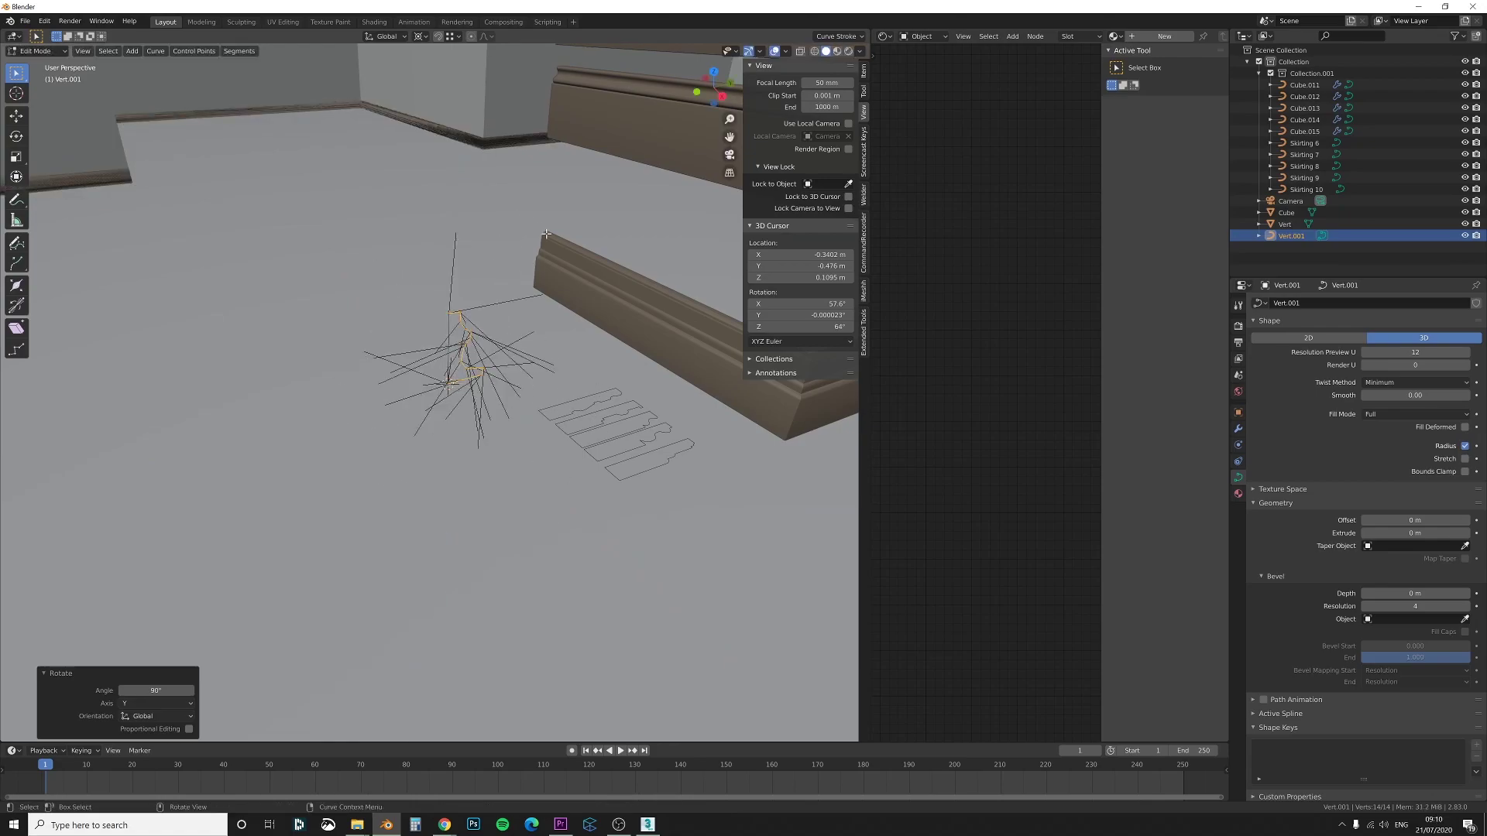
key("ctrl+z")
key("ctrl+z")
key("ctrl+z")
key("ctrl+z")
mouse_move(477, 375)
middle_mouse_down()
mouse_move(508, 382)
mouse_move(500, 356)
middle_mouse_up()
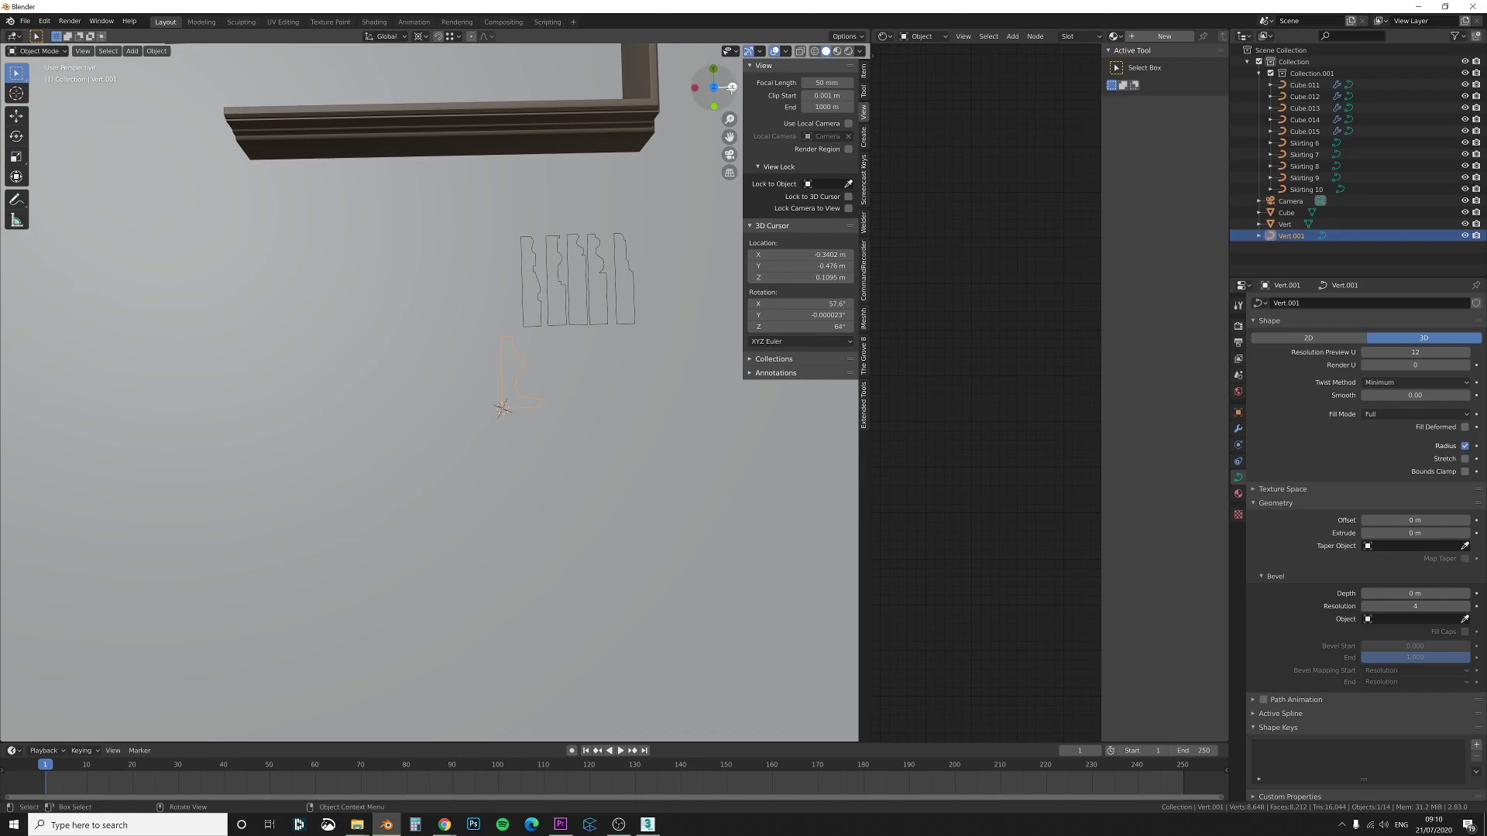
mouse_move(494, 376)
middle_mouse_down()
mouse_move(565, 444)
mouse_move(514, 391)
middle_mouse_up()
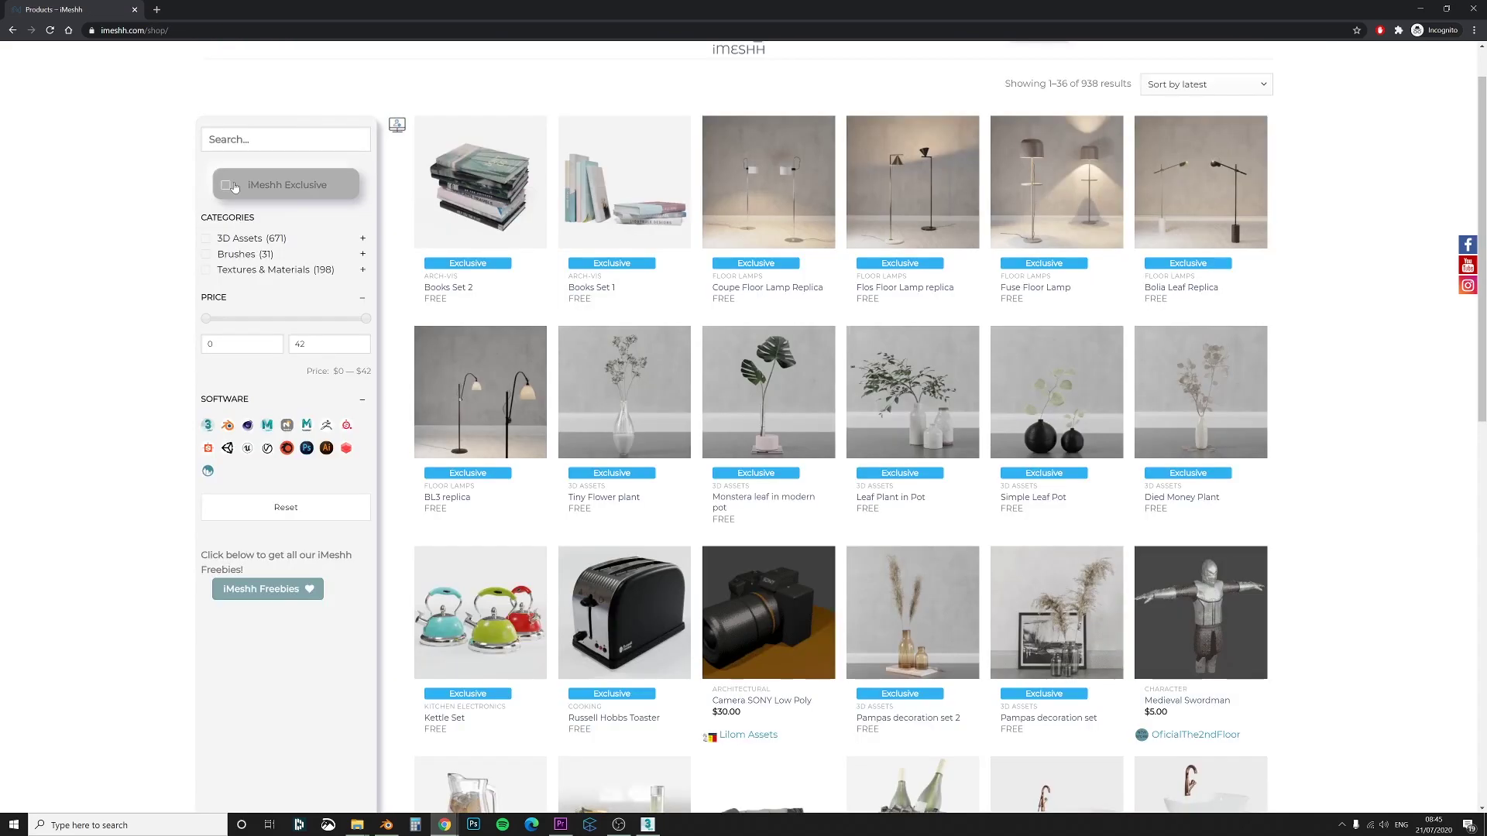
In Chrome, filter the iMeshh shop to iMeshh Exclusive items and download the Books Set 2 model
left_click(222, 187)
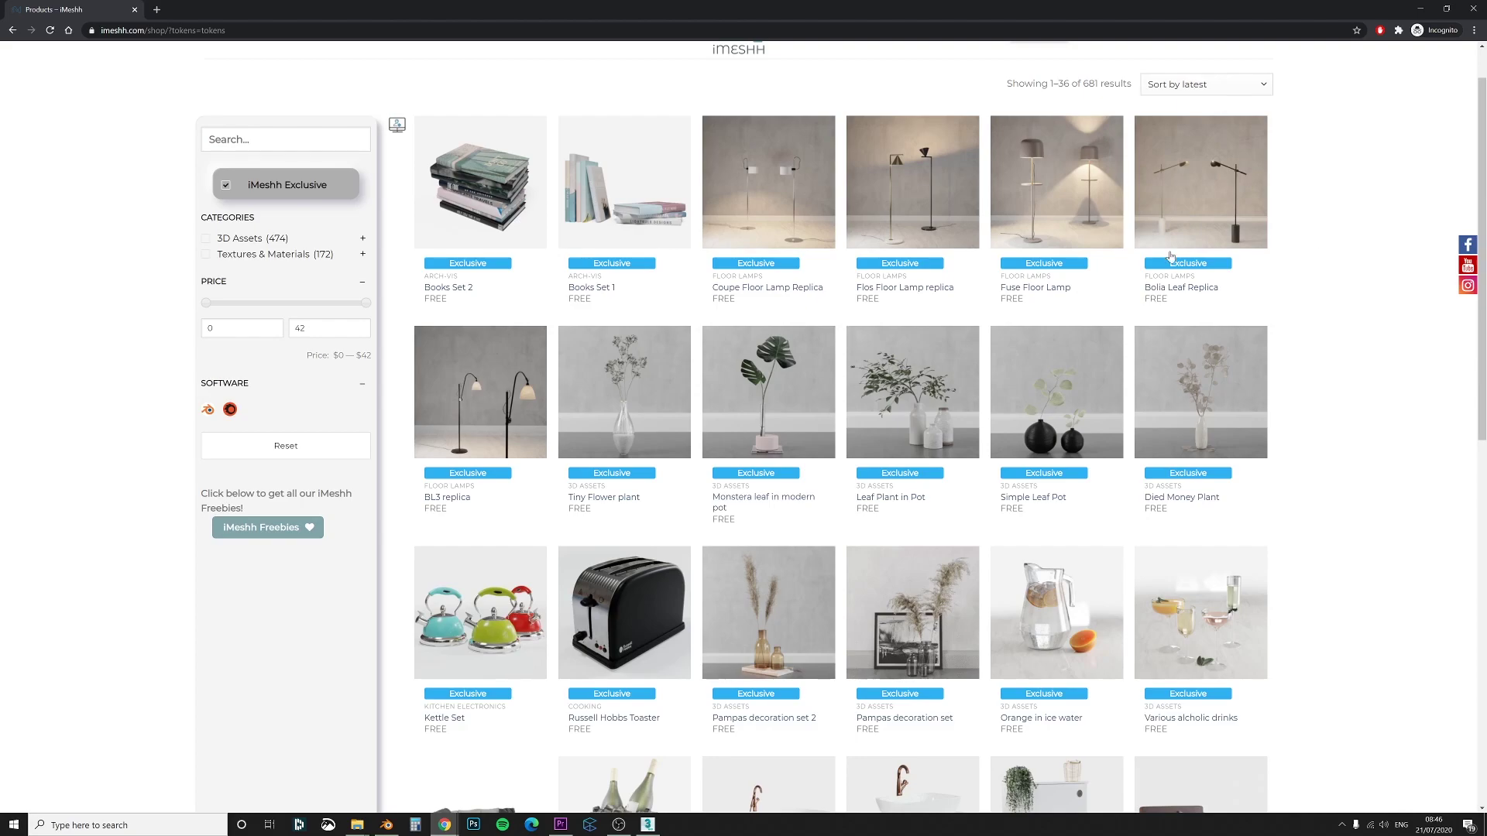
left_click(481, 204)
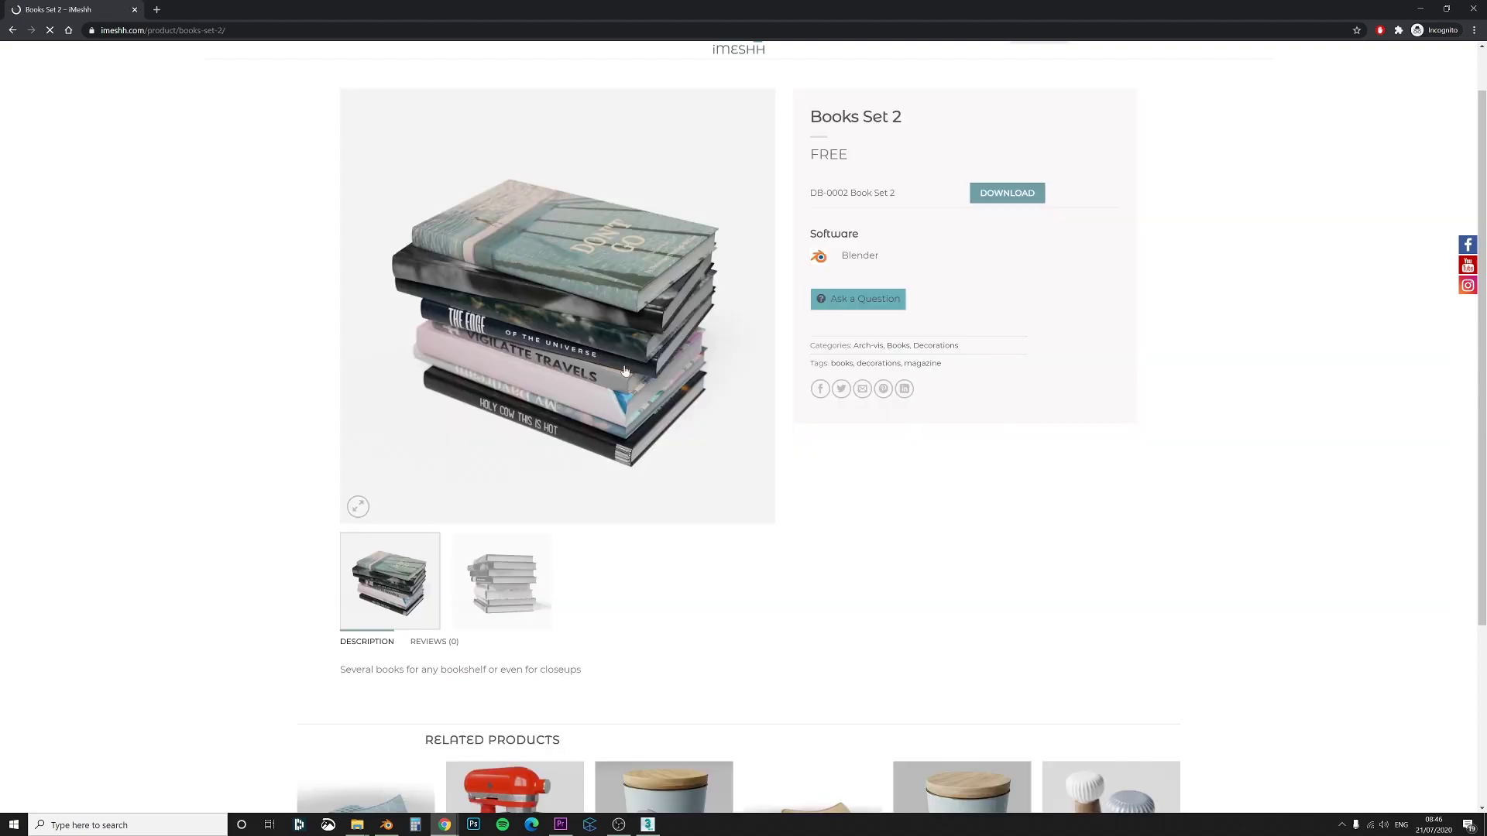
left_click(1021, 193)
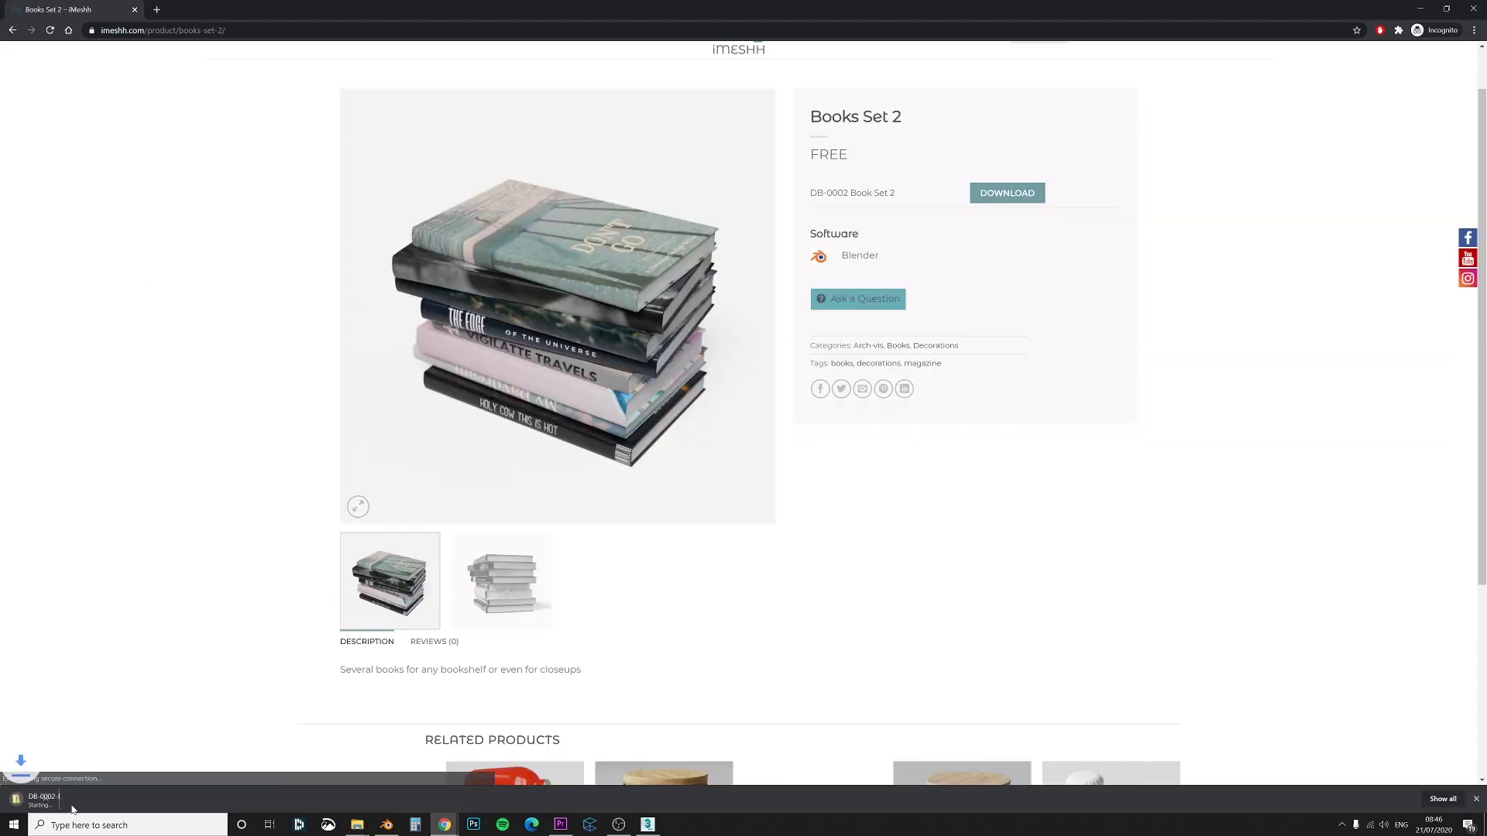